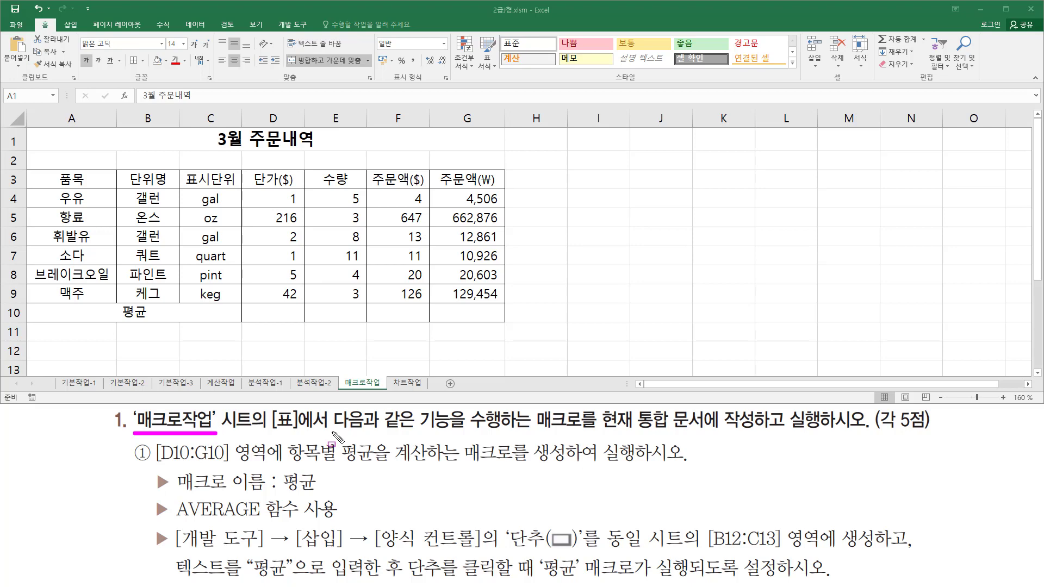
Step: Read the macro task's introduction and examine the order table on the 매크로작업 sheet
{"action": "left_click_drag", "start_coordinate": [333, 433], "coordinate": [706, 433]}
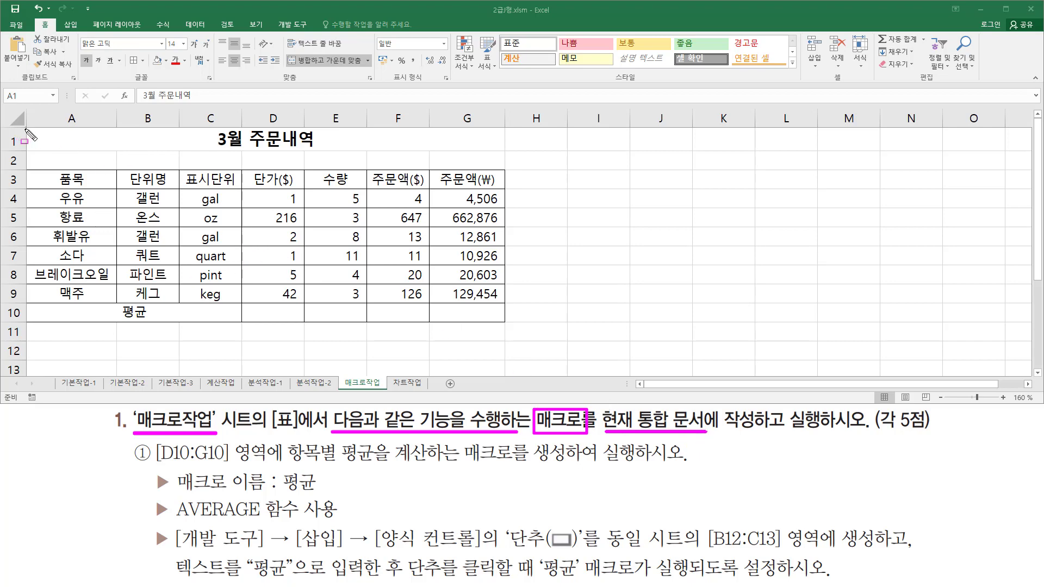
{"action": "mouse_move", "coordinate": [25, 128]}
{"action": "left_mouse_down"}
{"action": "mouse_move", "coordinate": [106, 266]}
{"action": "mouse_move", "coordinate": [379, 293]}
{"action": "mouse_move", "coordinate": [512, 329]}
{"action": "left_mouse_up"}
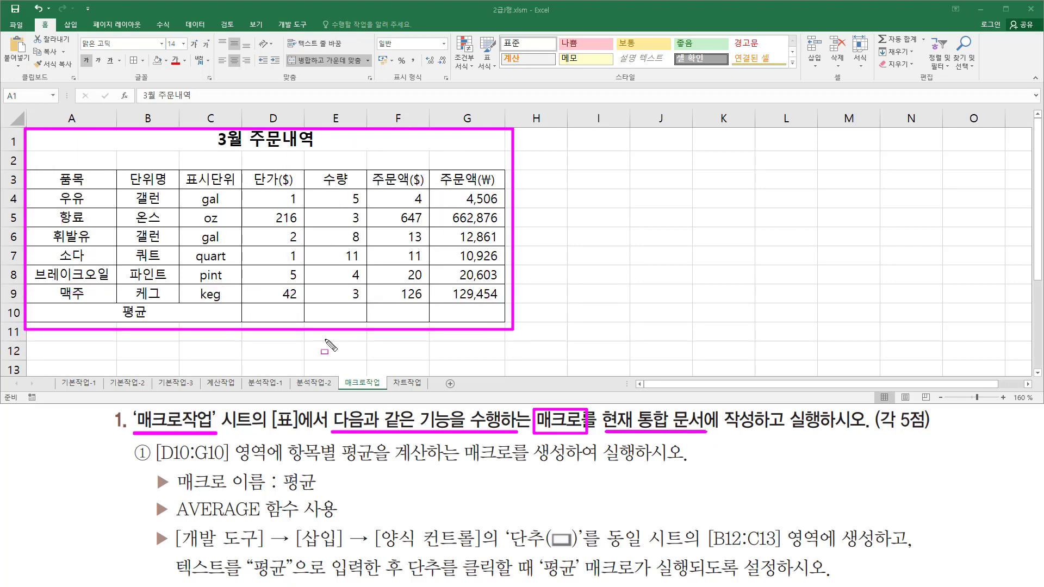
{"action": "key", "text": "Escape"}
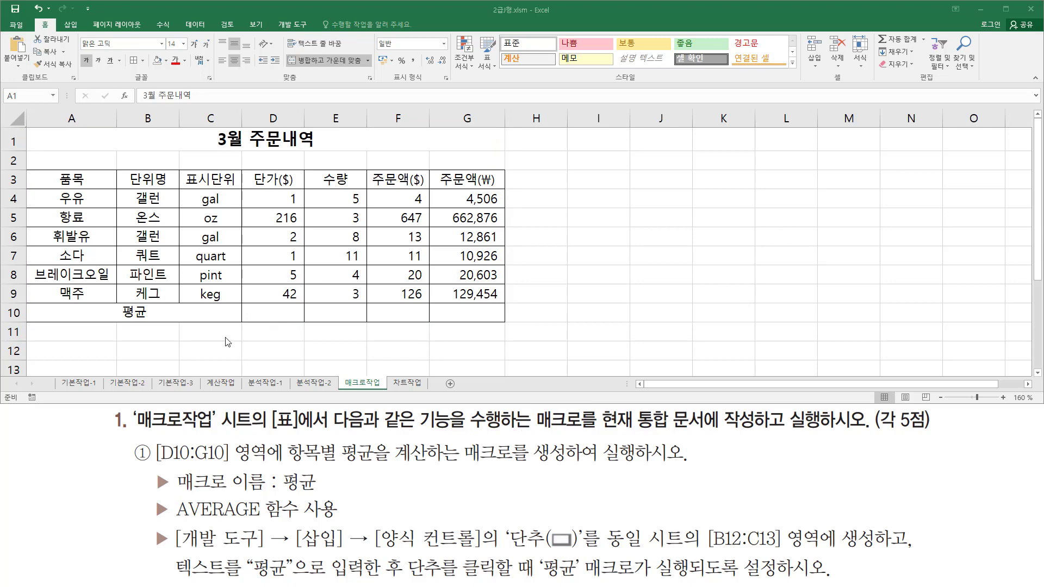
{"action": "left_click", "coordinate": [220, 336]}
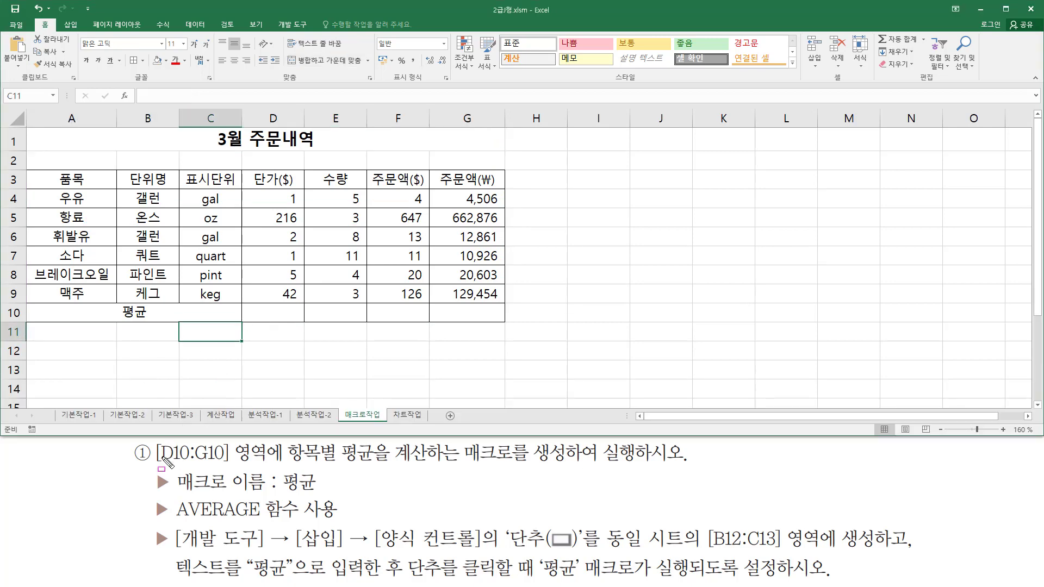
Step: Examine the first macro task's target range, calculation, macro name and required function
{"action": "mouse_move", "coordinate": [148, 465]}
{"action": "left_mouse_down"}
{"action": "mouse_move", "coordinate": [243, 465]}
{"action": "mouse_move", "coordinate": [246, 443]}
{"action": "mouse_move", "coordinate": [273, 442]}
{"action": "left_mouse_up"}
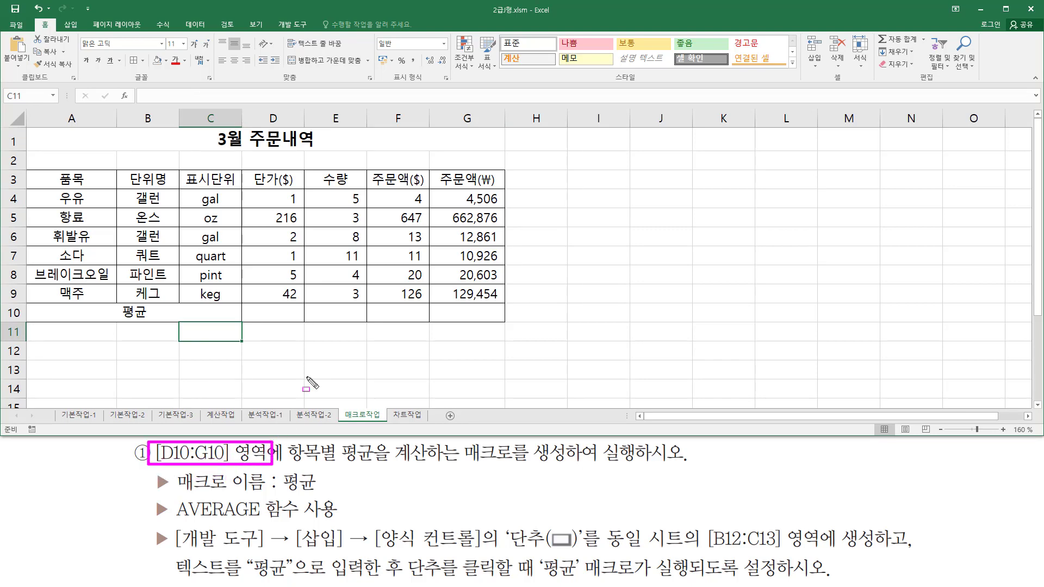
{"action": "mouse_move", "coordinate": [251, 306]}
{"action": "left_mouse_down"}
{"action": "mouse_move", "coordinate": [304, 319]}
{"action": "mouse_move", "coordinate": [500, 321]}
{"action": "left_mouse_up"}
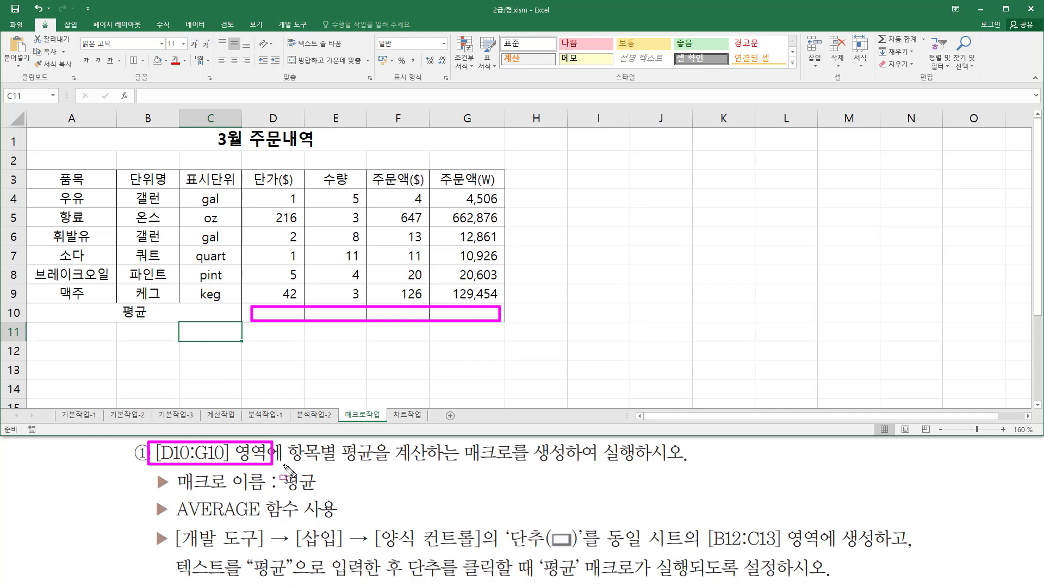
{"action": "left_click_drag", "start_coordinate": [282, 465], "coordinate": [684, 466]}
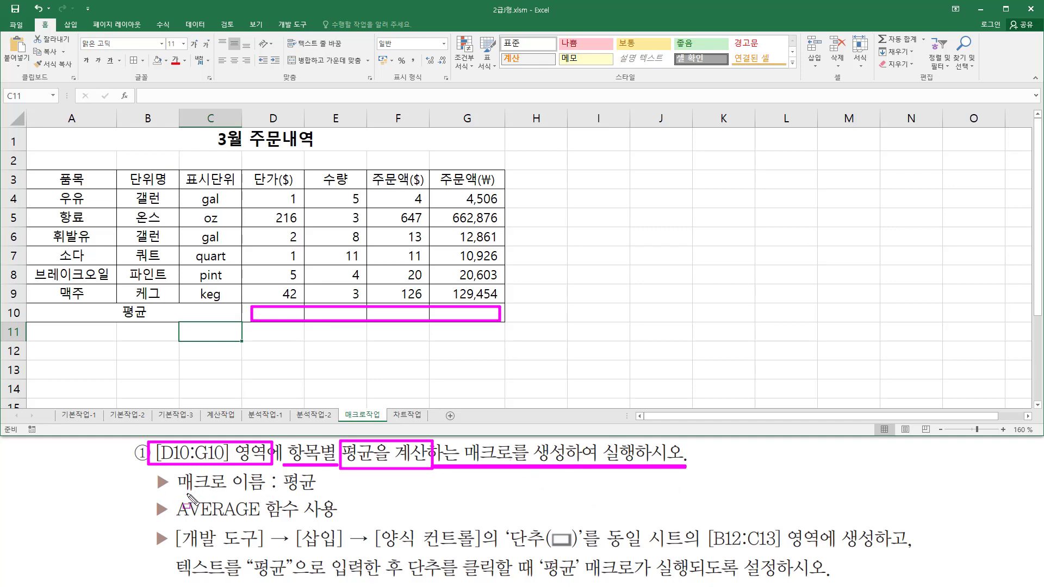
{"action": "mouse_move", "coordinate": [177, 479]}
{"action": "left_mouse_down"}
{"action": "mouse_move", "coordinate": [261, 478]}
{"action": "mouse_move", "coordinate": [317, 492]}
{"action": "left_mouse_up"}
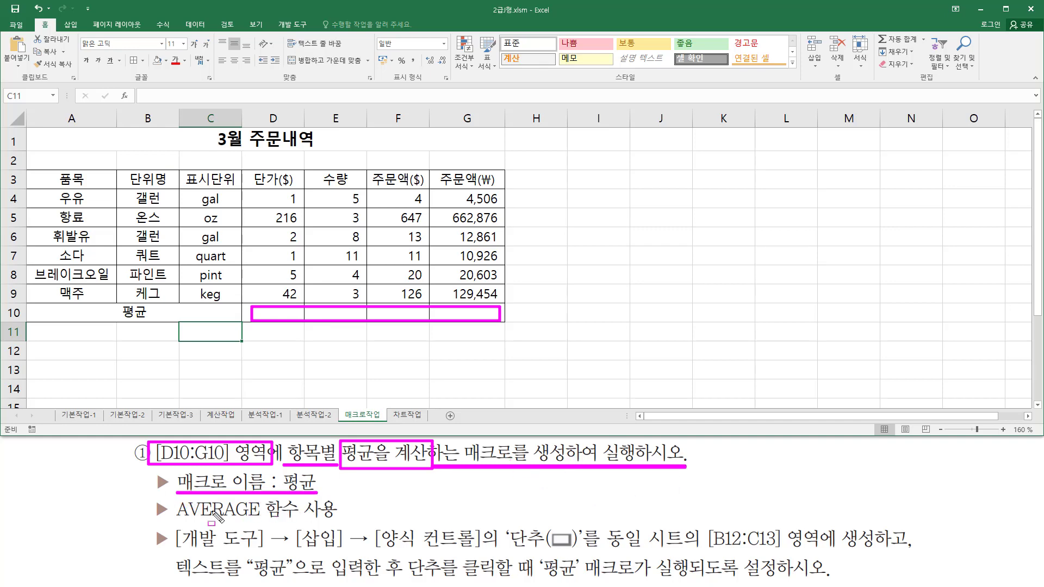
{"action": "left_click_drag", "start_coordinate": [175, 521], "coordinate": [344, 523]}
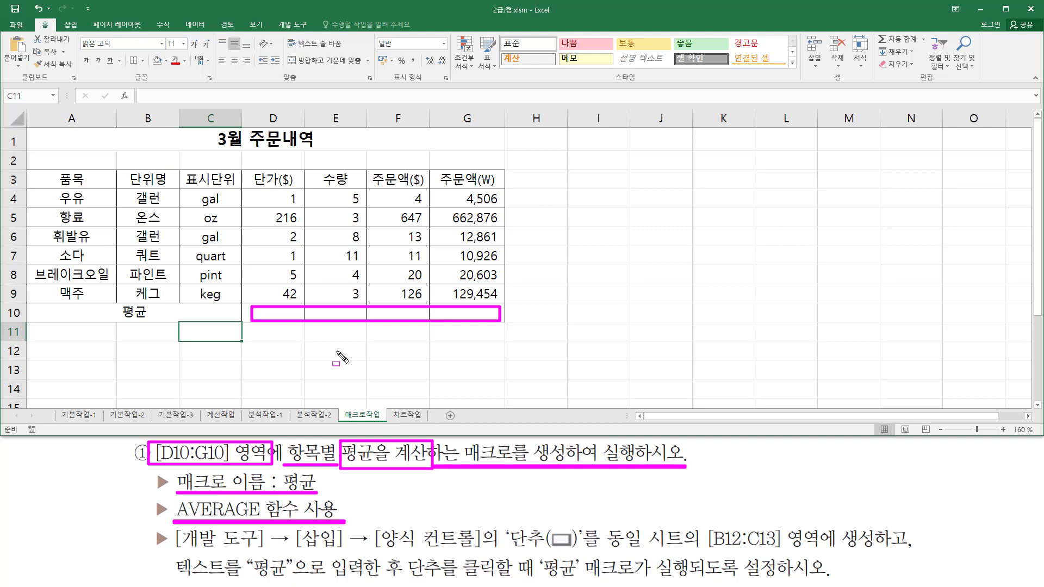
{"action": "key", "text": "Escape"}
Step: Examine which data columns in D4:G9 feed each average cell in D10:G10
{"action": "left_click_drag", "start_coordinate": [258, 307], "coordinate": [291, 323]}
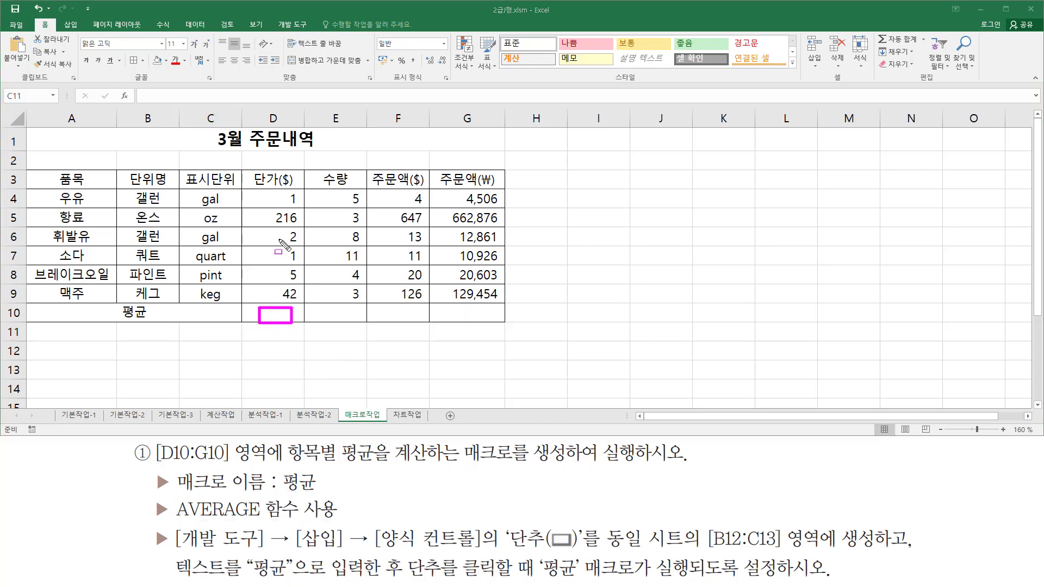
{"action": "mouse_move", "coordinate": [269, 187]}
{"action": "left_mouse_down"}
{"action": "mouse_move", "coordinate": [302, 312]}
{"action": "mouse_move", "coordinate": [365, 327]}
{"action": "left_mouse_up"}
{"action": "mouse_move", "coordinate": [334, 185]}
{"action": "left_mouse_down"}
{"action": "mouse_move", "coordinate": [364, 287]}
{"action": "mouse_move", "coordinate": [417, 320]}
{"action": "left_mouse_up"}
{"action": "left_click", "coordinate": [389, 310]}
{"action": "left_click_drag", "start_coordinate": [378, 193], "coordinate": [441, 321]}
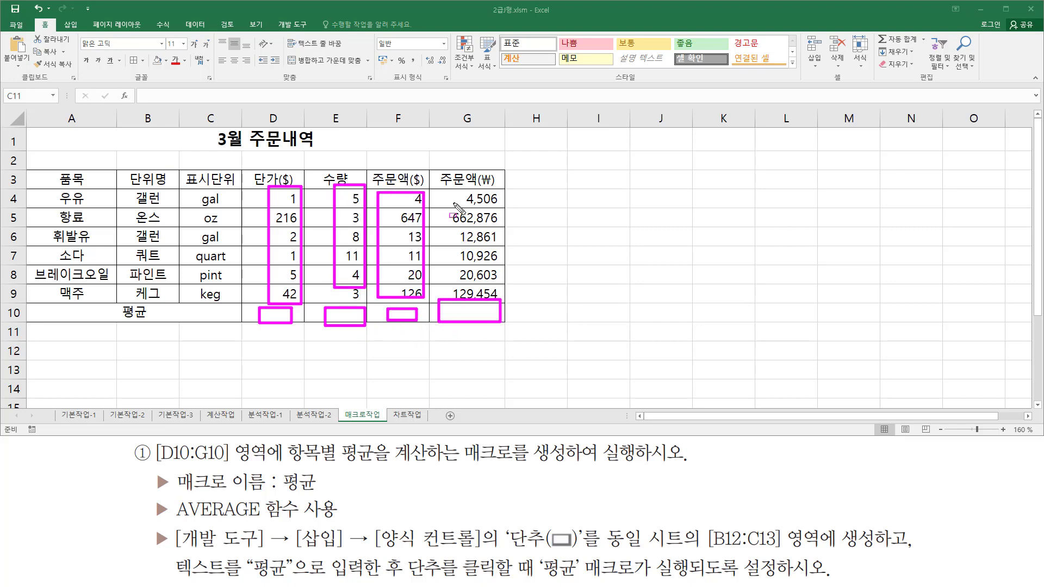
{"action": "left_click_drag", "start_coordinate": [452, 209], "coordinate": [498, 299]}
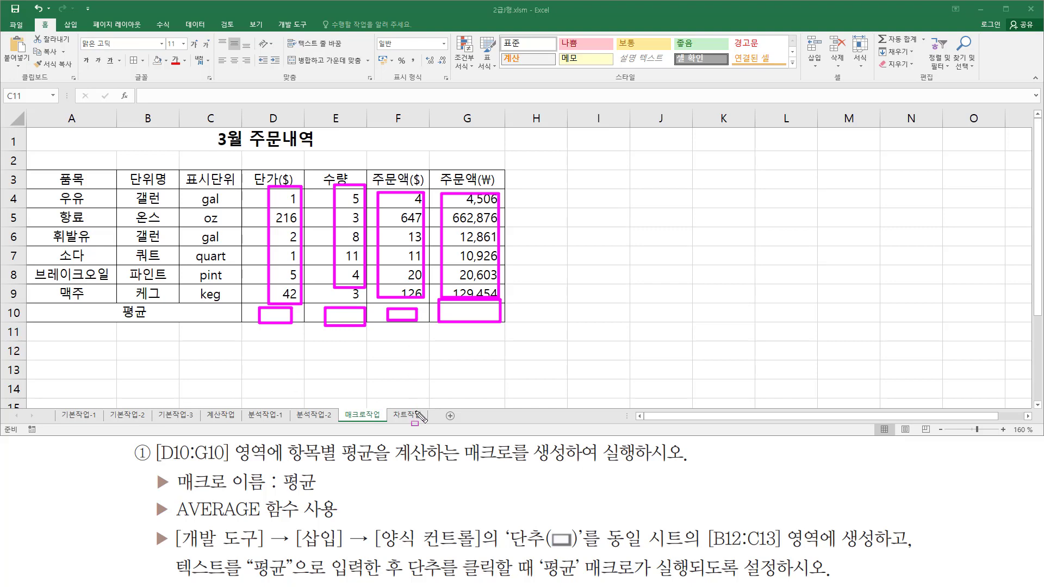
{"action": "key", "text": "Escape"}
Step: Examine the task's requirements for the form control button: its type, location, caption and assigned macro
{"action": "key", "text": "ctrl+shift+d"}
{"action": "mouse_move", "coordinate": [167, 523]}
{"action": "left_mouse_down"}
{"action": "mouse_move", "coordinate": [287, 563]}
{"action": "mouse_move", "coordinate": [372, 565]}
{"action": "mouse_move", "coordinate": [393, 548]}
{"action": "mouse_move", "coordinate": [591, 549]}
{"action": "mouse_move", "coordinate": [584, 521]}
{"action": "mouse_move", "coordinate": [711, 549]}
{"action": "mouse_move", "coordinate": [872, 548]}
{"action": "left_mouse_up"}
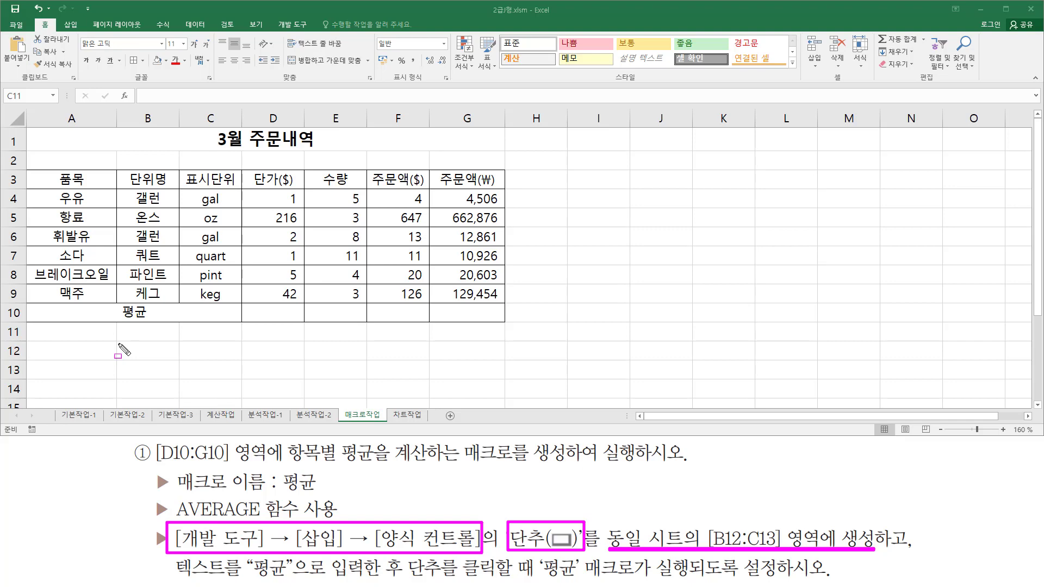
{"action": "mouse_move", "coordinate": [119, 345]}
{"action": "left_mouse_down"}
{"action": "mouse_move", "coordinate": [123, 359]}
{"action": "mouse_move", "coordinate": [242, 379]}
{"action": "left_mouse_up"}
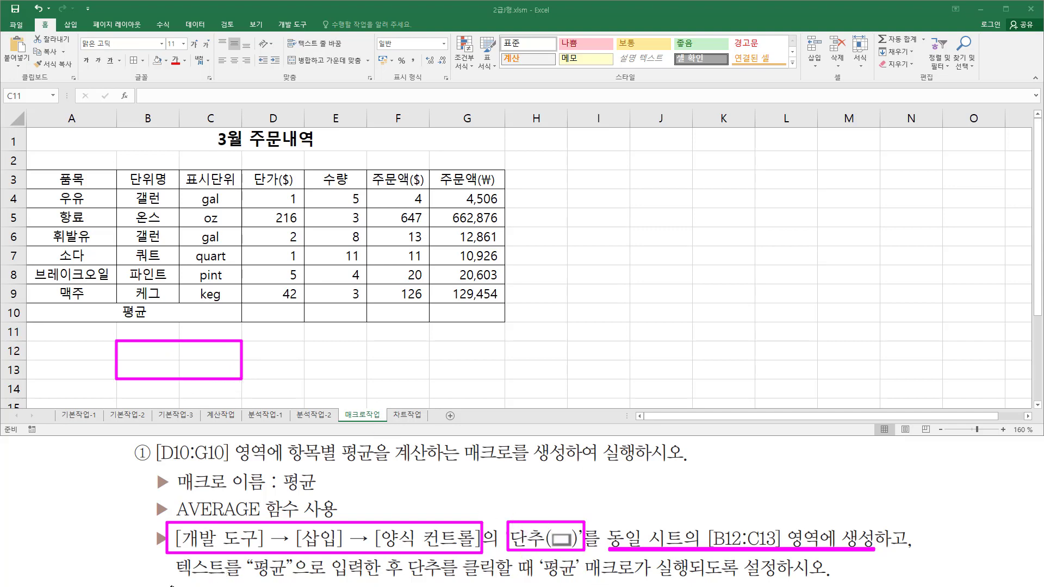
{"action": "left_click_drag", "start_coordinate": [175, 578], "coordinate": [357, 576]}
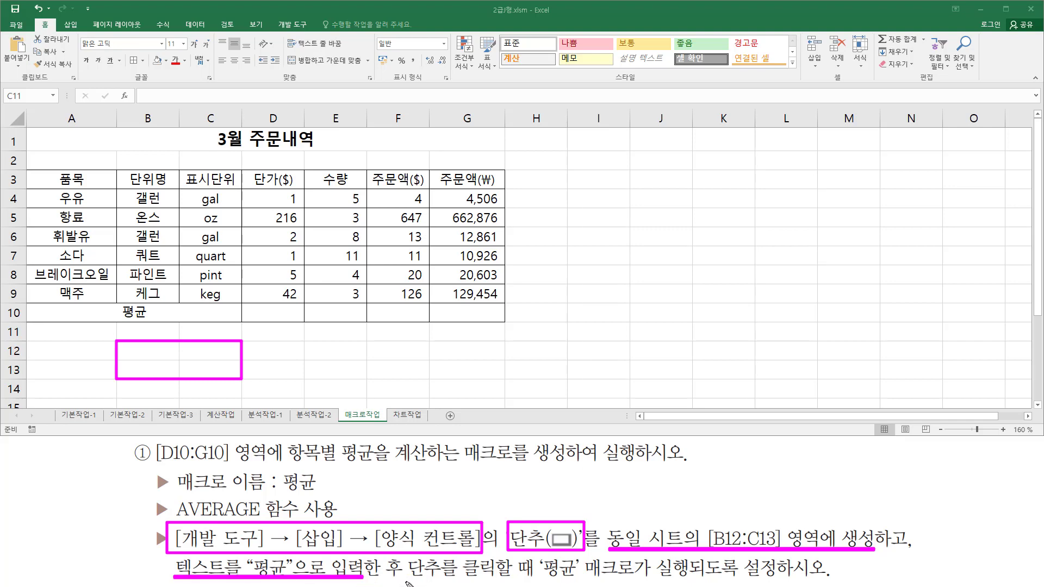
{"action": "left_click_drag", "start_coordinate": [406, 581], "coordinate": [694, 582]}
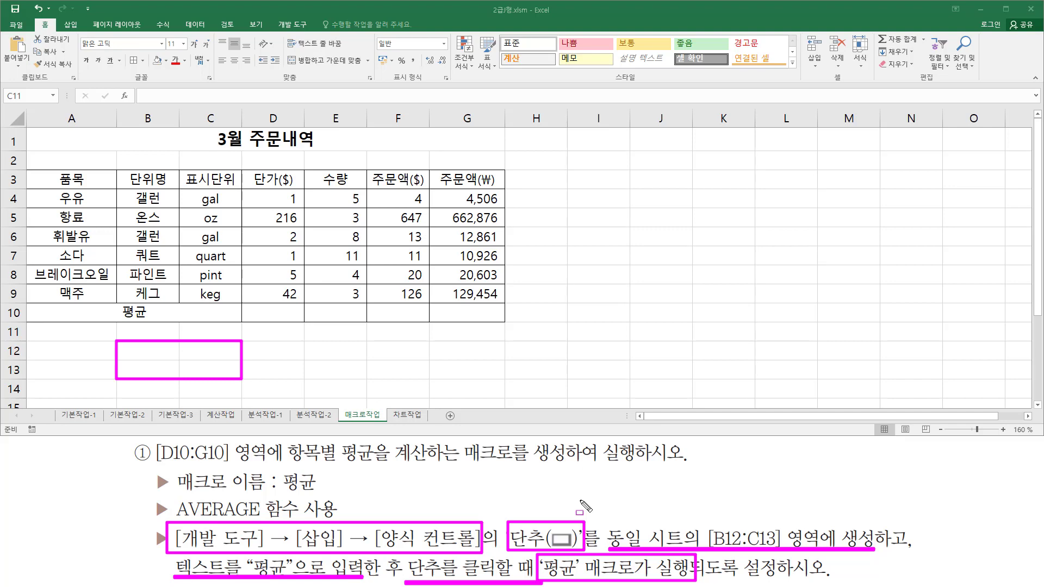
{"action": "key", "text": "Escape"}
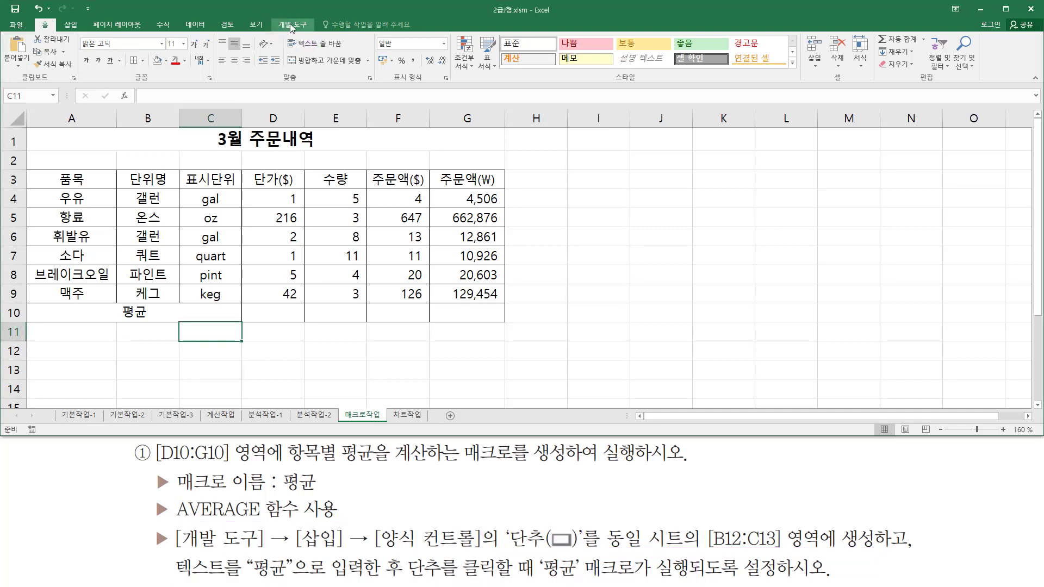
Step: Insert a form control button (단추) covering cells B12:C13
{"action": "left_click", "coordinate": [292, 27]}
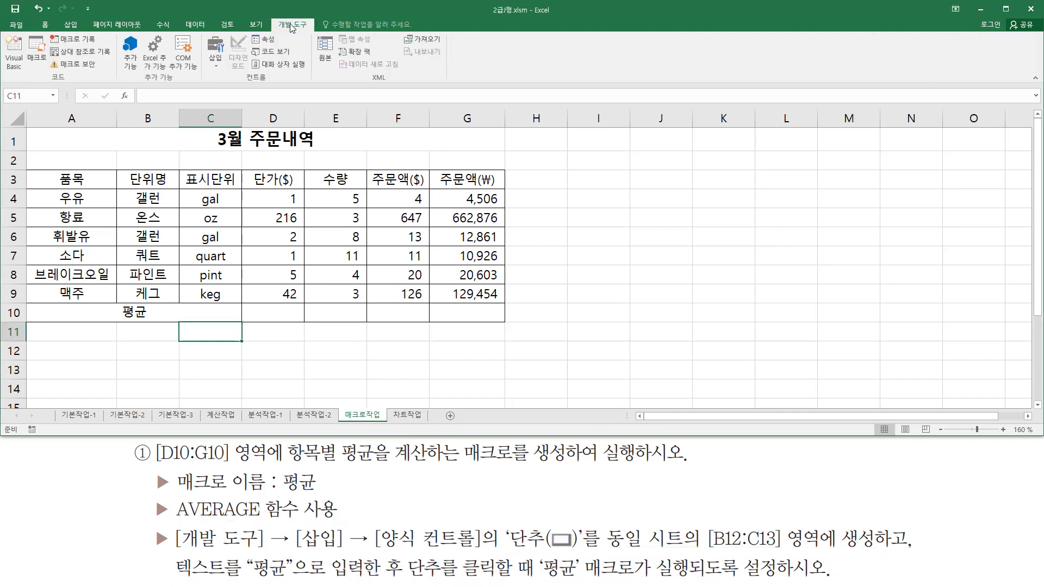
{"action": "left_click", "coordinate": [220, 65]}
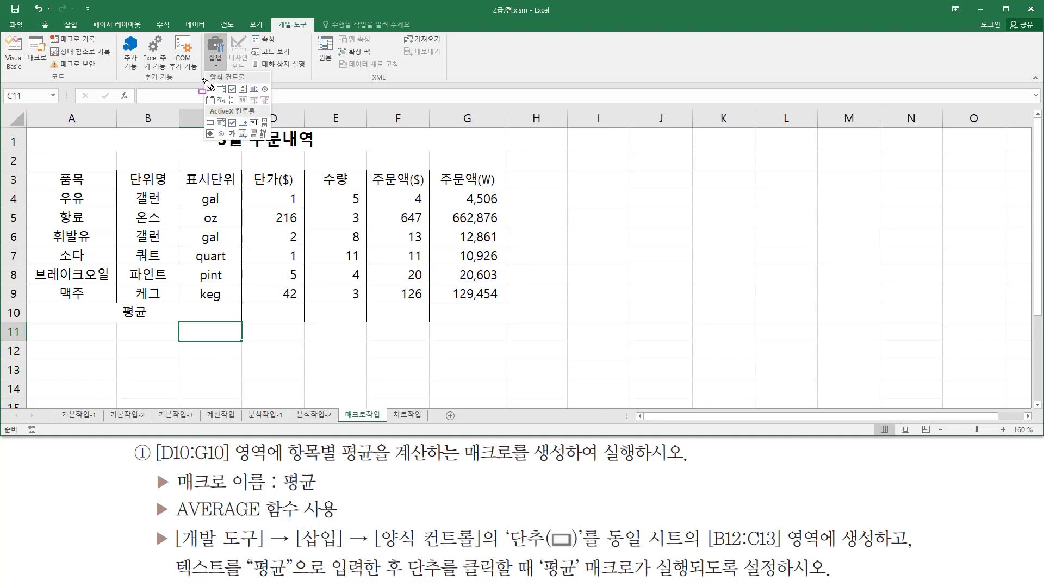
{"action": "left_click", "coordinate": [215, 60]}
{"action": "left_click", "coordinate": [215, 64]}
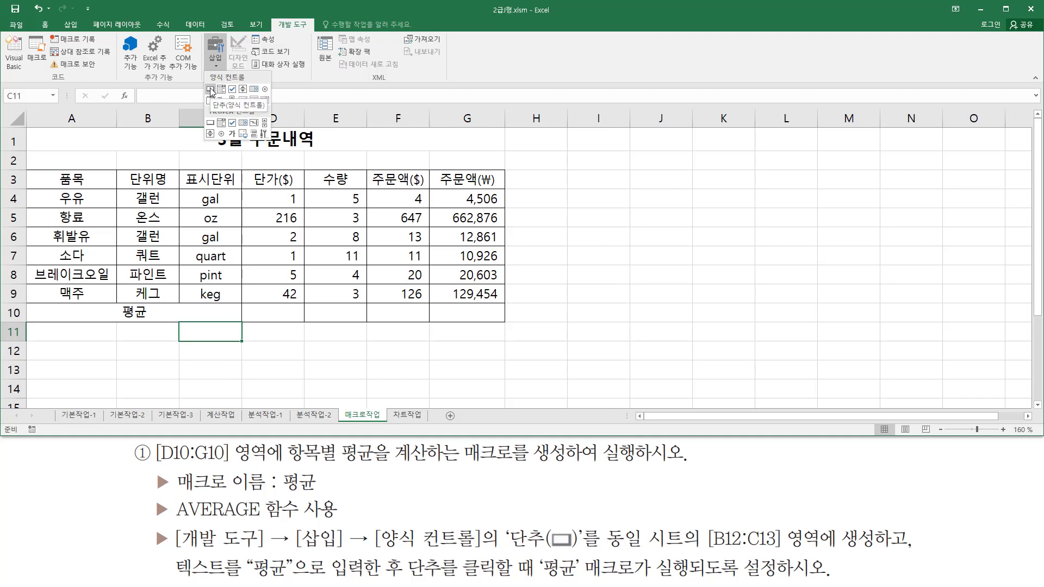
{"action": "left_click", "coordinate": [211, 90]}
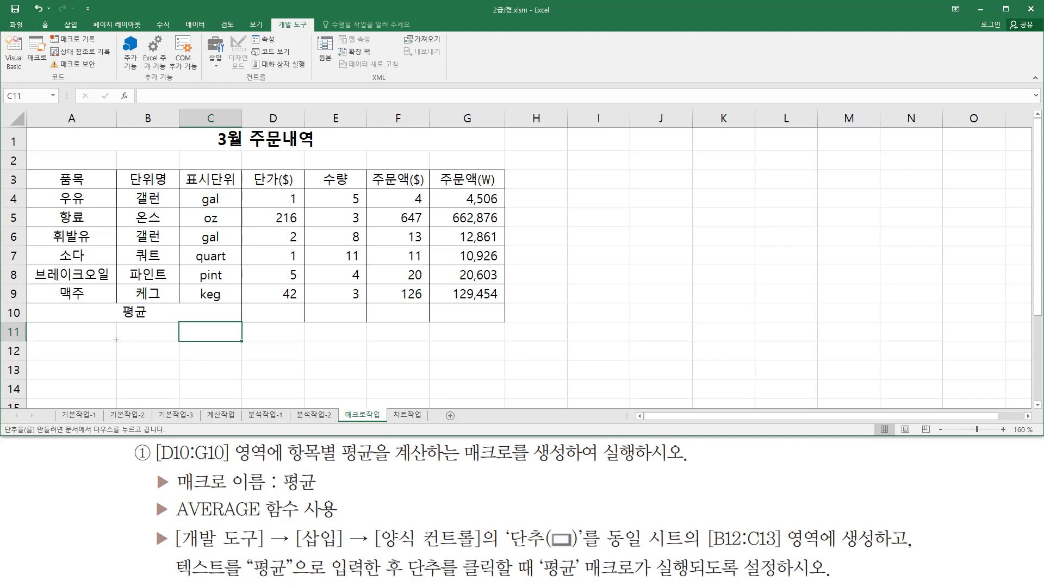
{"action": "left_click_drag", "start_coordinate": [116, 341], "coordinate": [230, 380]}
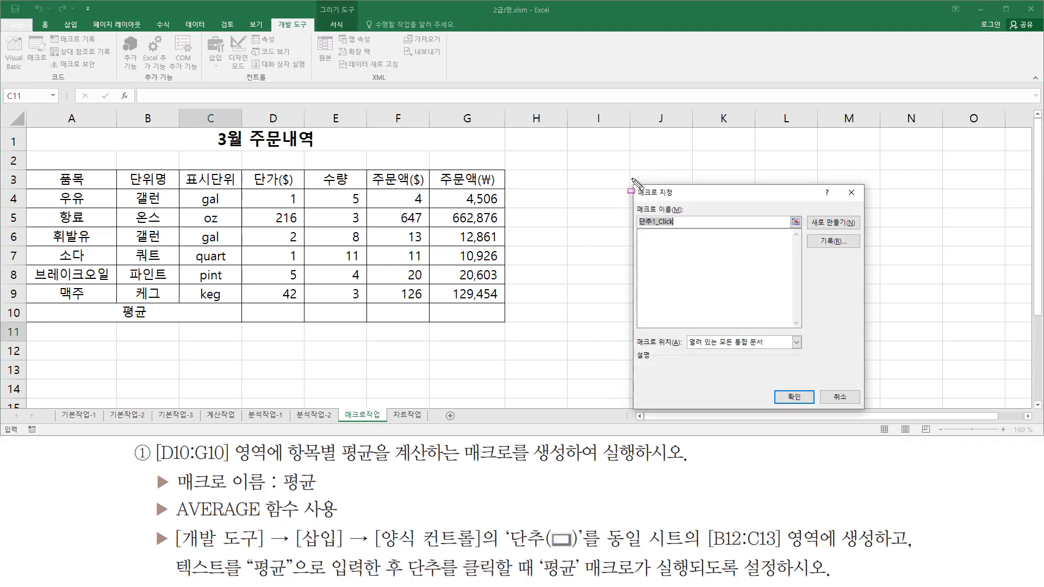
Step: Name the button's assigned macro 평균 and open the settings for recording it
{"action": "mouse_move", "coordinate": [631, 178]}
{"action": "left_mouse_down"}
{"action": "mouse_move", "coordinate": [796, 391]}
{"action": "mouse_move", "coordinate": [872, 413]}
{"action": "left_mouse_up"}
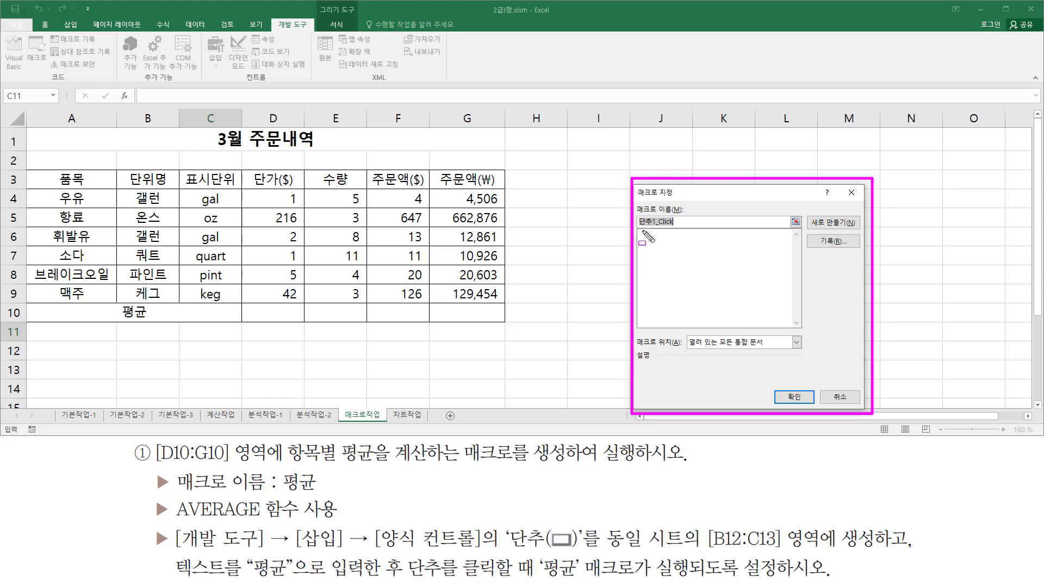
{"action": "left_click_drag", "start_coordinate": [632, 199], "coordinate": [688, 230]}
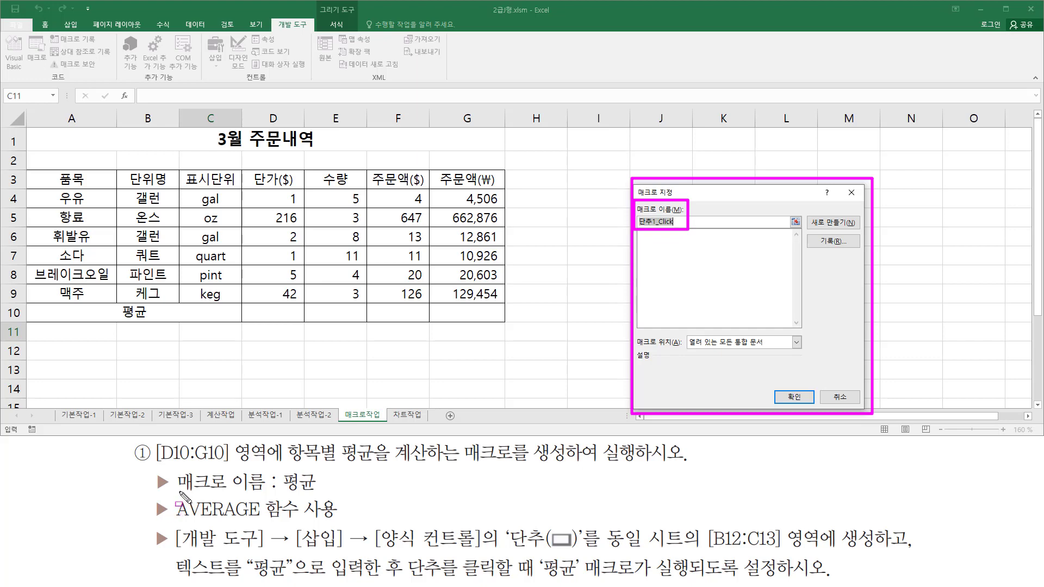
{"action": "left_click_drag", "start_coordinate": [179, 491], "coordinate": [316, 492]}
{"action": "key", "text": "Escape"}
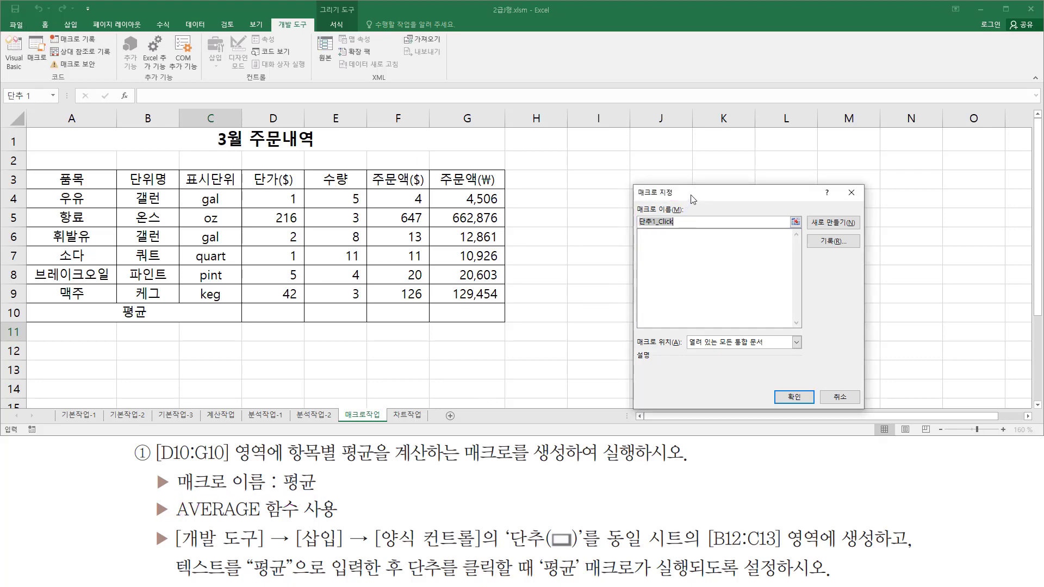
{"action": "type", "text": "평균"}
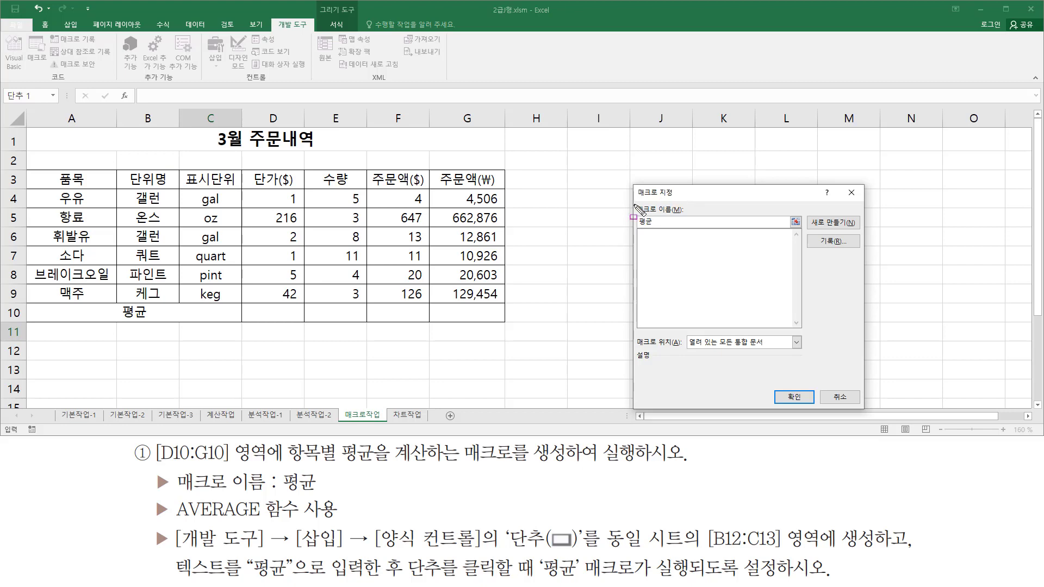
{"action": "left_click_drag", "start_coordinate": [634, 205], "coordinate": [684, 230]}
{"action": "left_click_drag", "start_coordinate": [816, 232], "coordinate": [850, 253]}
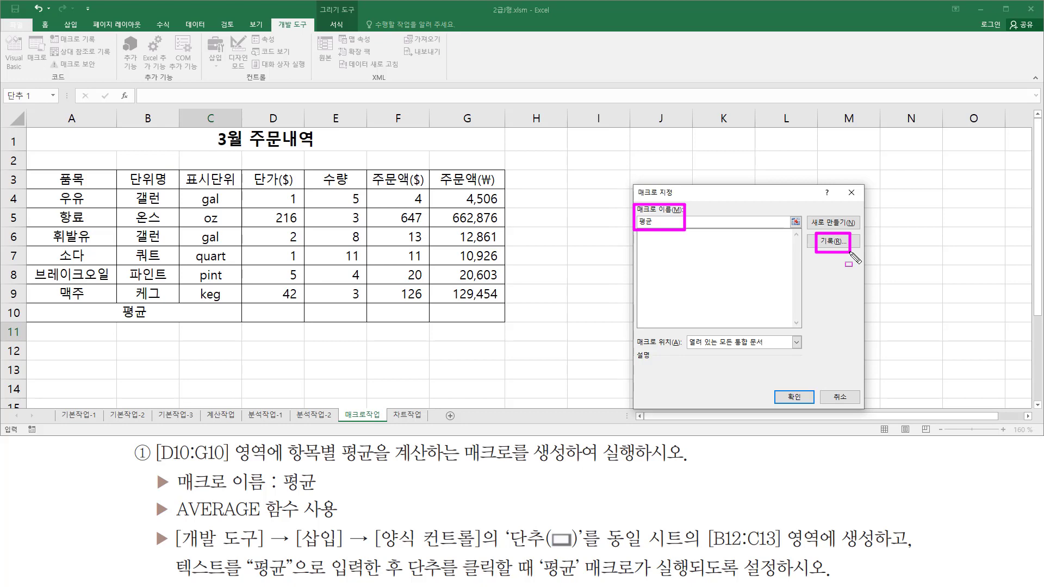
{"action": "key", "text": "Escape"}
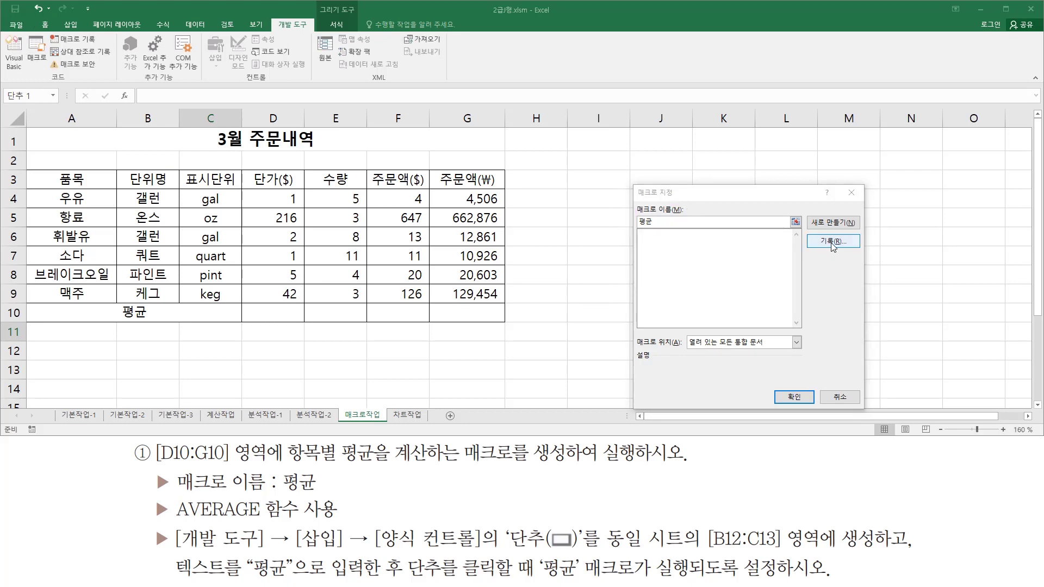
{"action": "left_click", "coordinate": [832, 241]}
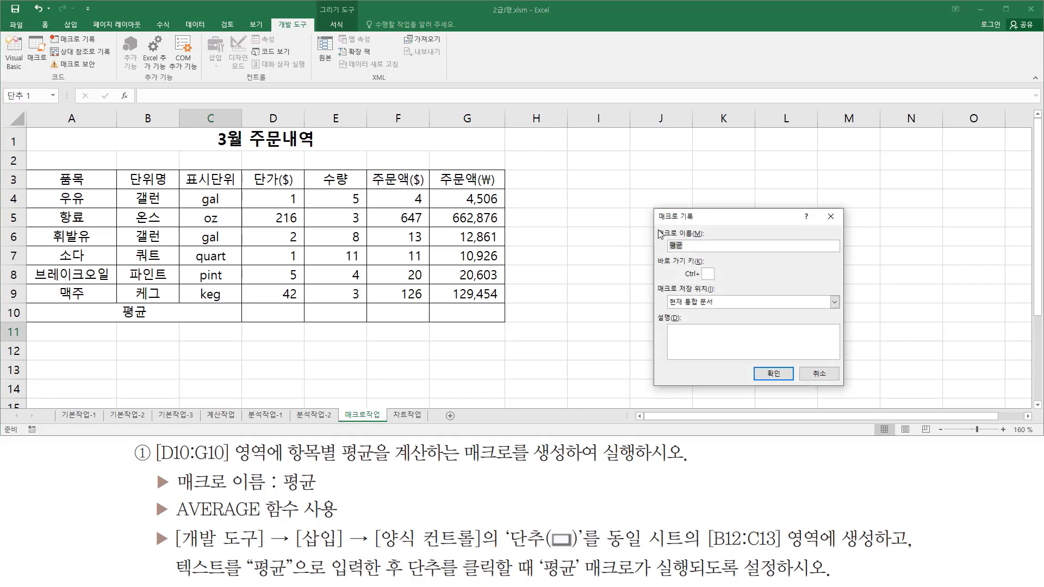
Step: Start recording the 평균 macro, stored in the current workbook (현재 통합 문서)
{"action": "mouse_move", "coordinate": [647, 202]}
{"action": "left_mouse_down"}
{"action": "mouse_move", "coordinate": [693, 375]}
{"action": "mouse_move", "coordinate": [852, 390]}
{"action": "left_mouse_up"}
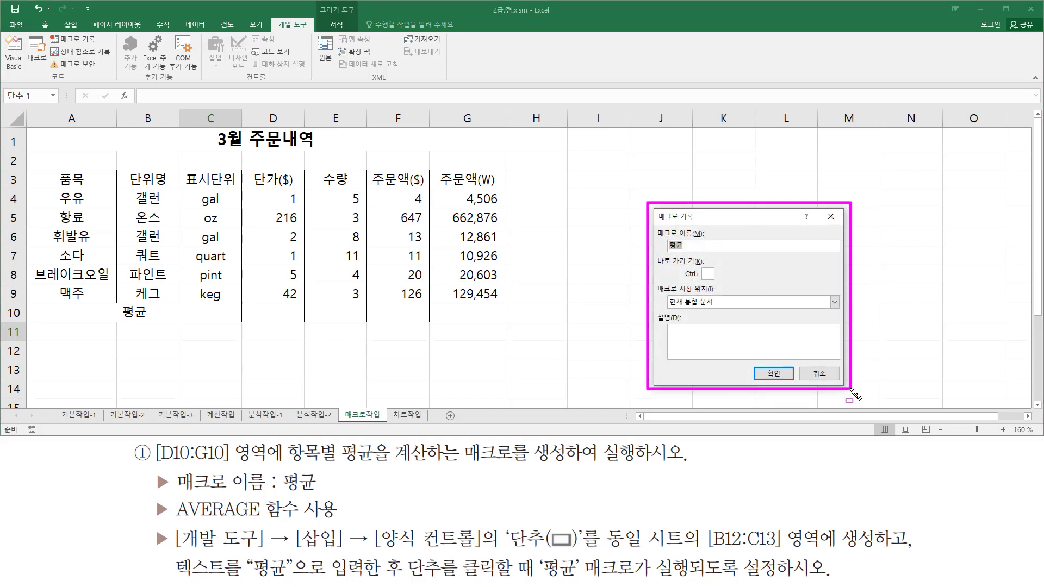
{"action": "left_click_drag", "start_coordinate": [655, 225], "coordinate": [709, 255]}
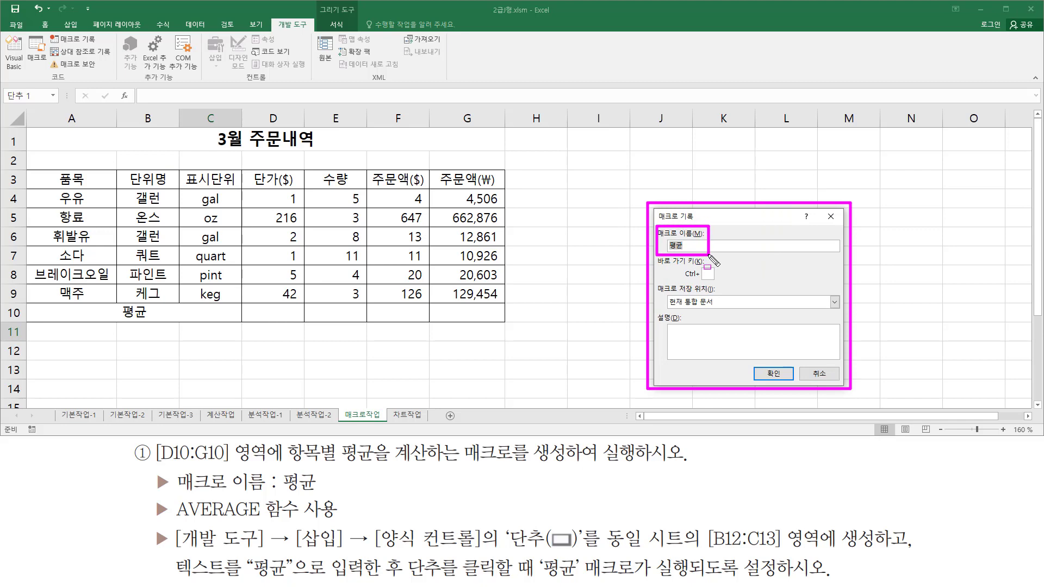
{"action": "mouse_move", "coordinate": [654, 281]}
{"action": "left_mouse_down"}
{"action": "mouse_move", "coordinate": [689, 306]}
{"action": "mouse_move", "coordinate": [724, 311]}
{"action": "left_mouse_up"}
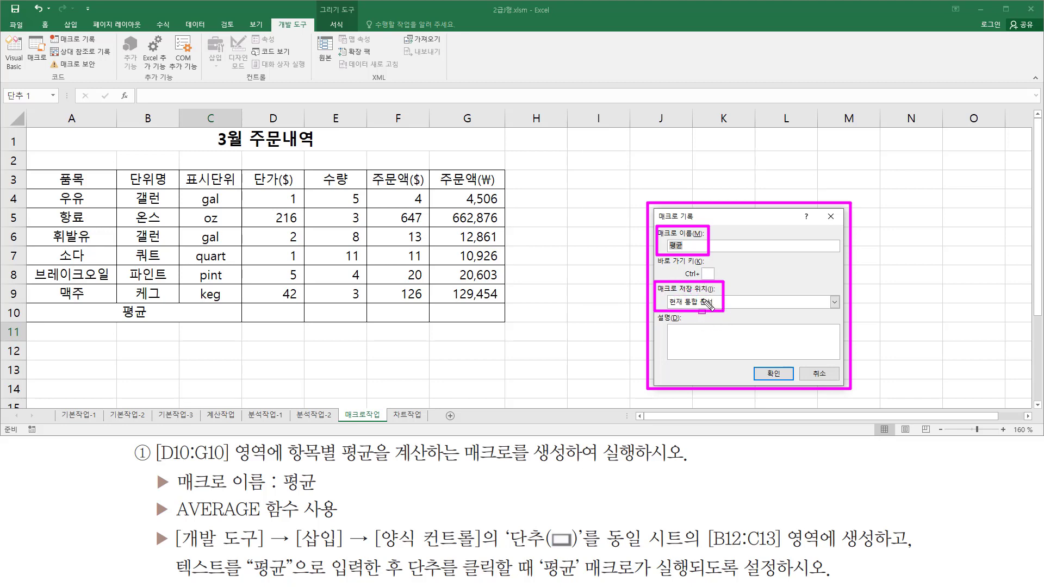
{"action": "left_click_drag", "start_coordinate": [758, 363], "coordinate": [791, 386]}
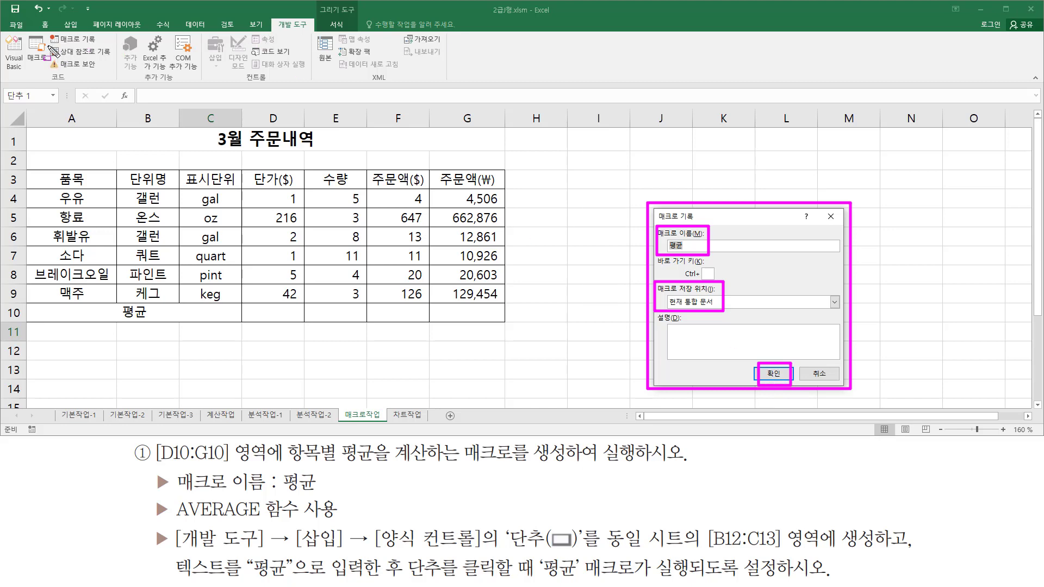
{"action": "left_click_drag", "start_coordinate": [47, 33], "coordinate": [107, 46]}
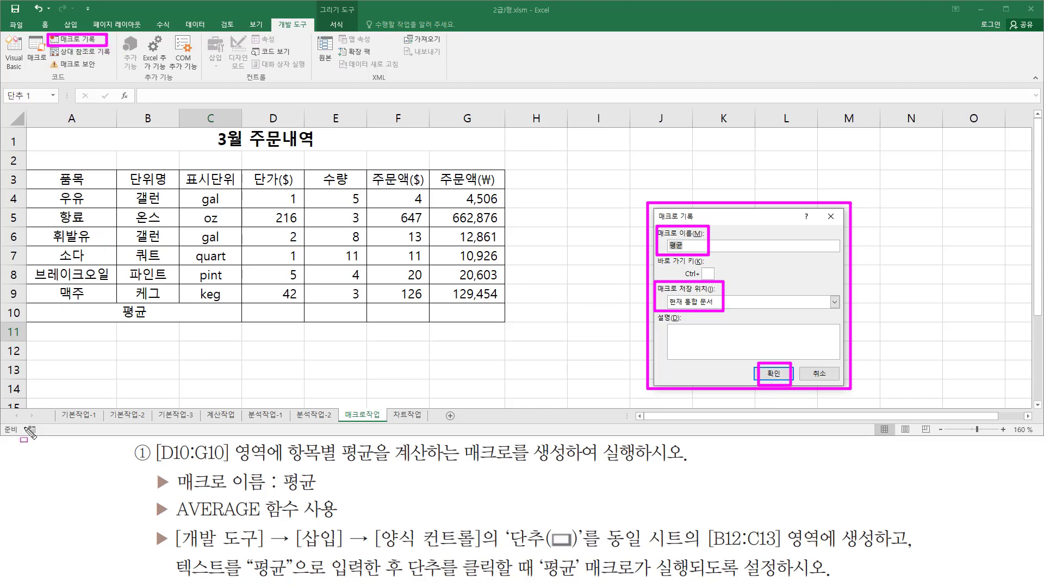
{"action": "left_click_drag", "start_coordinate": [24, 420], "coordinate": [43, 438]}
{"action": "left_click", "coordinate": [773, 374]}
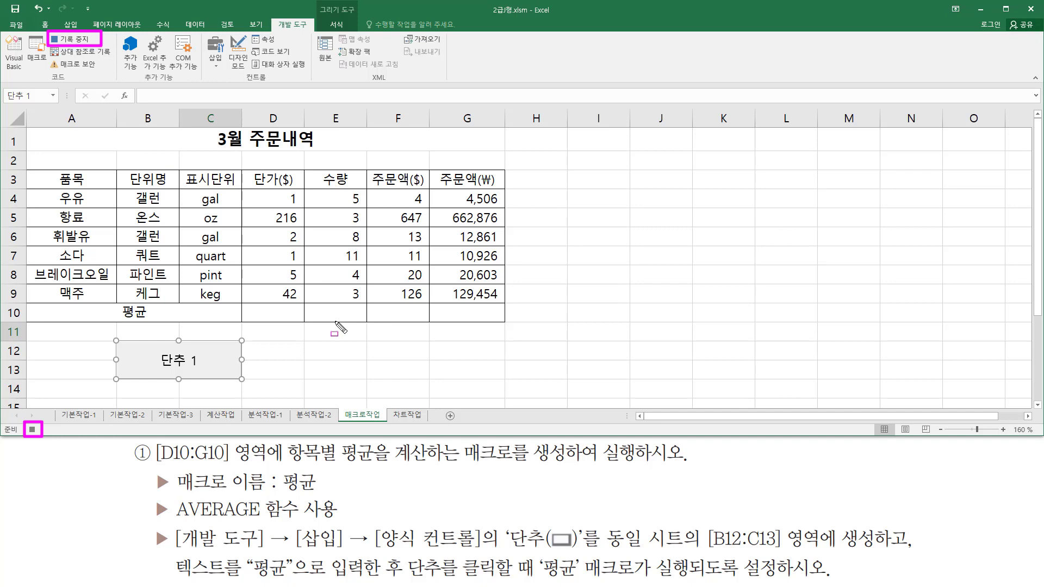
Step: Enter the formula =AVERAGE(D4:D9) in cell D10 to average the 단가($) column
{"action": "key", "text": "Escape"}
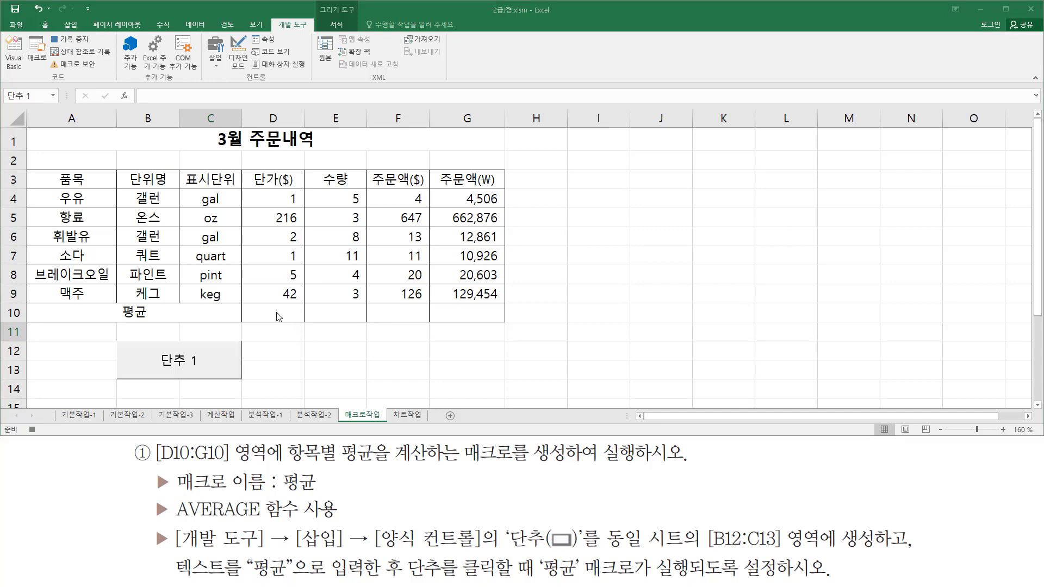
{"action": "left_click", "coordinate": [286, 317]}
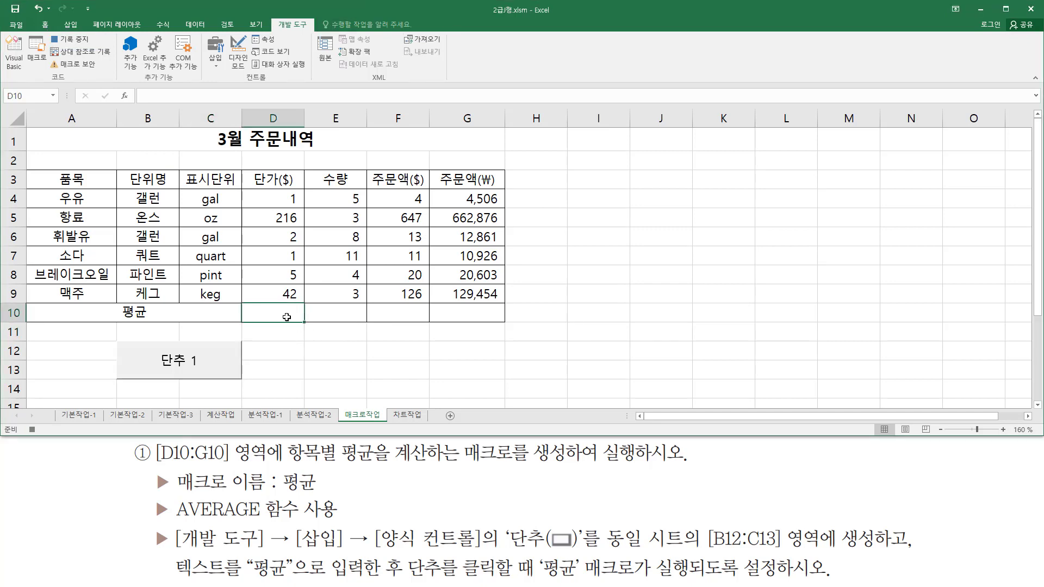
{"action": "type", "text": "="}
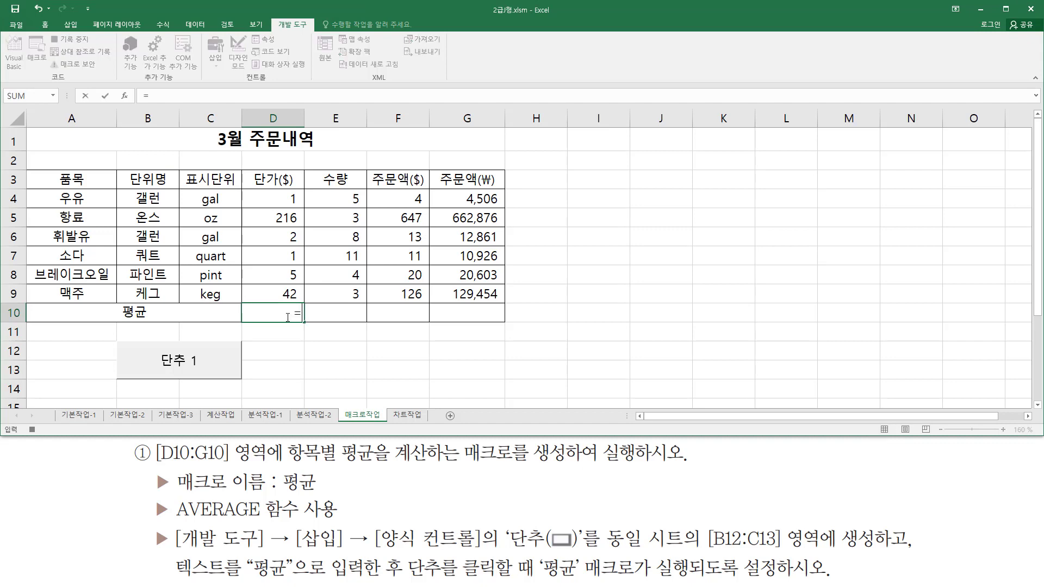
{"action": "type", "text": "avera"}
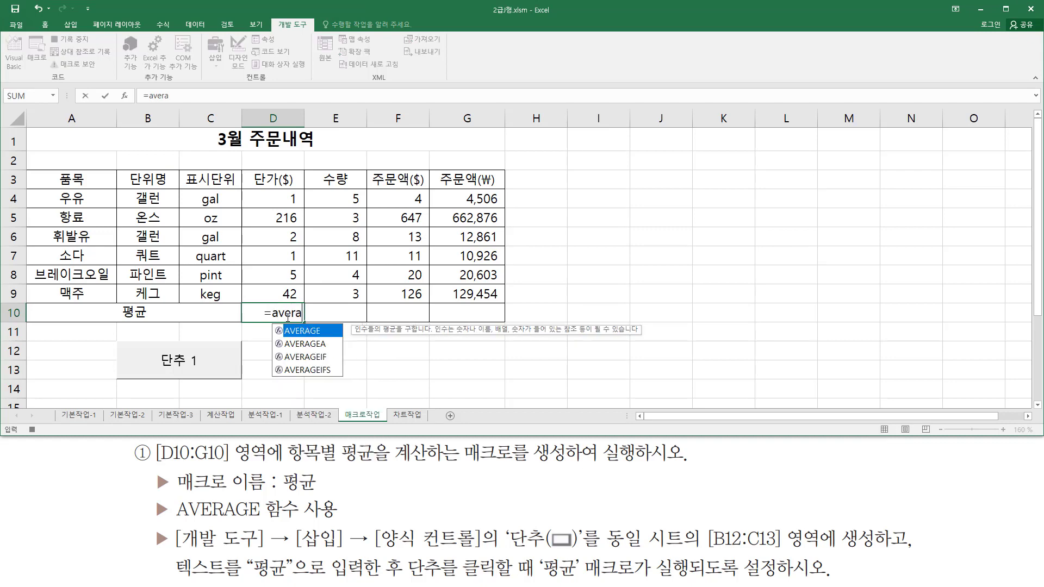
{"action": "key", "text": "Tab"}
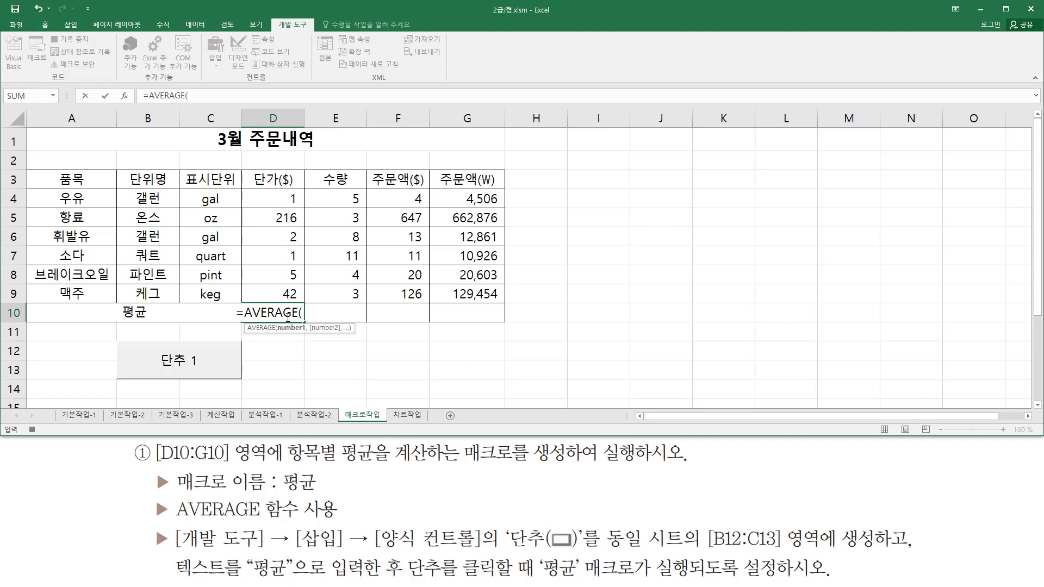
{"action": "left_click_drag", "start_coordinate": [280, 198], "coordinate": [280, 296]}
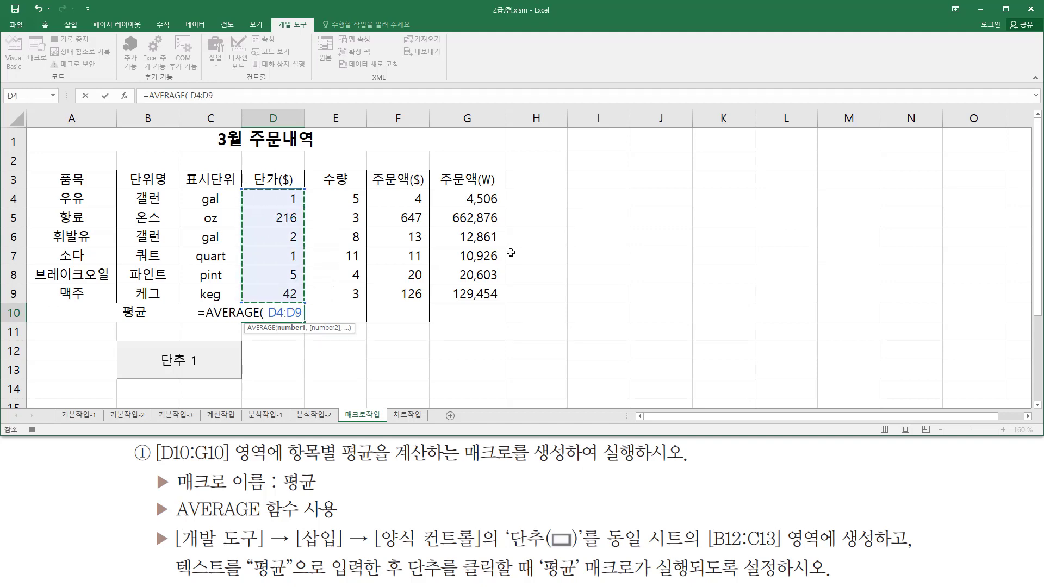
{"action": "type", "text": ")"}
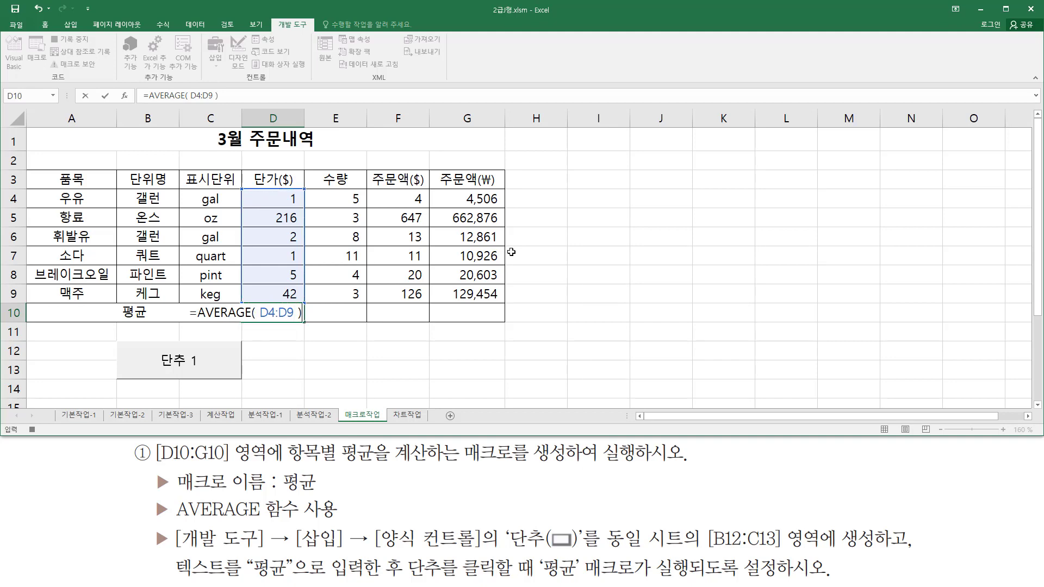
{"action": "key", "text": "Return"}
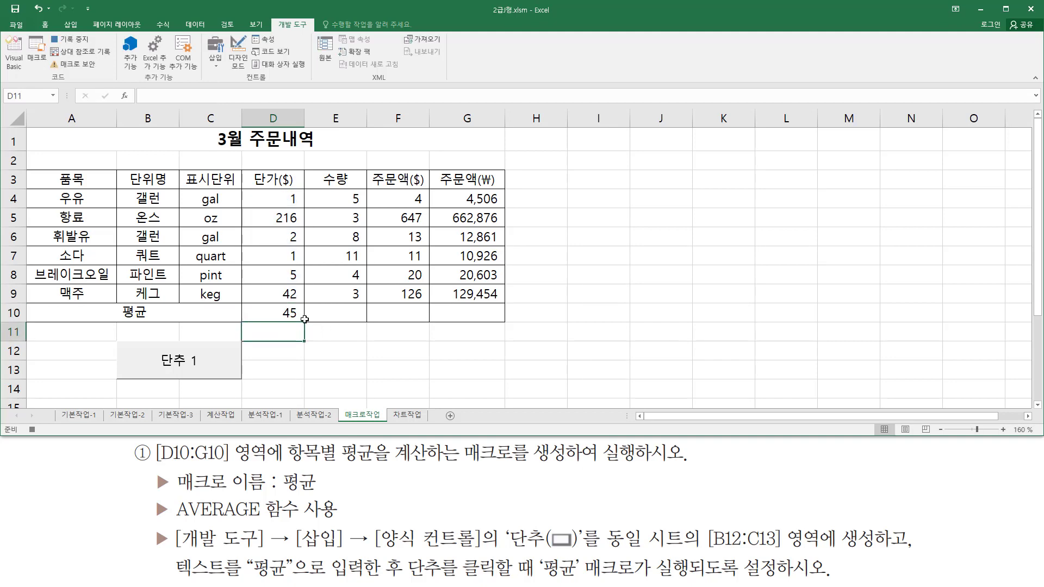
Step: Fill the average formula from D10 across to G10 and stop recording the macro
{"action": "left_click", "coordinate": [301, 317]}
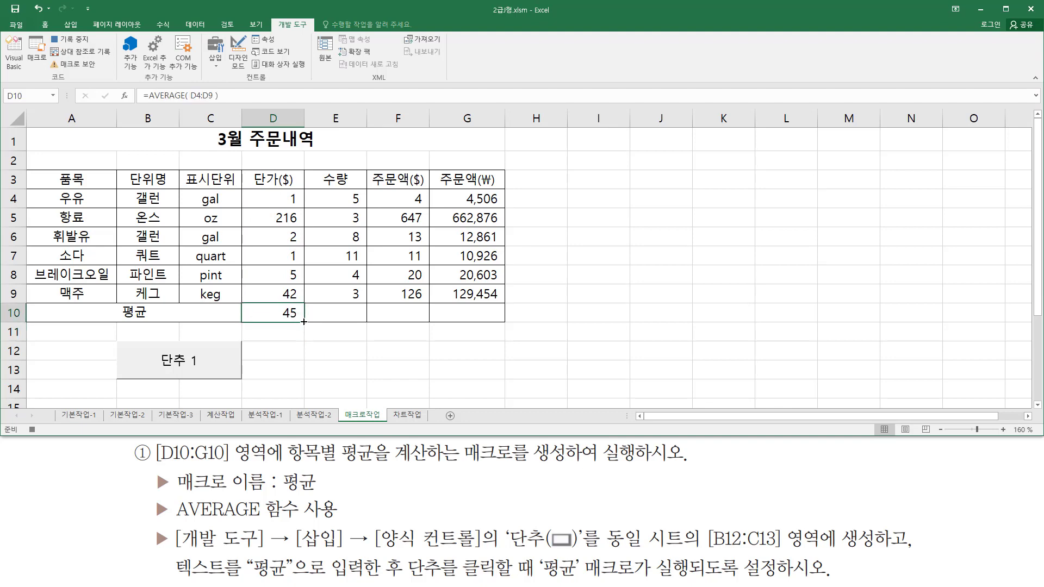
{"action": "left_click_drag", "start_coordinate": [303, 321], "coordinate": [497, 321]}
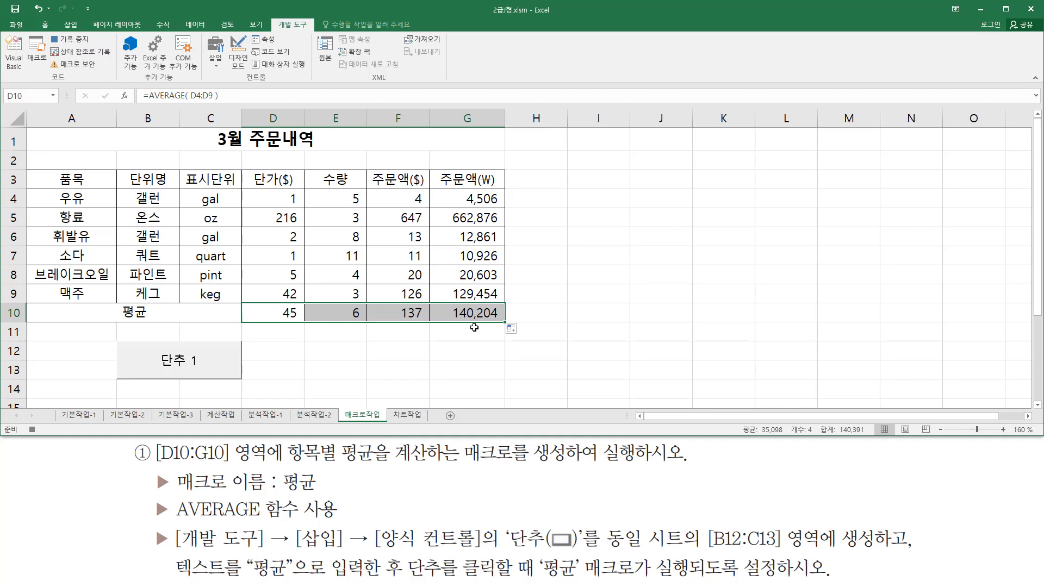
{"action": "left_click", "coordinate": [608, 251]}
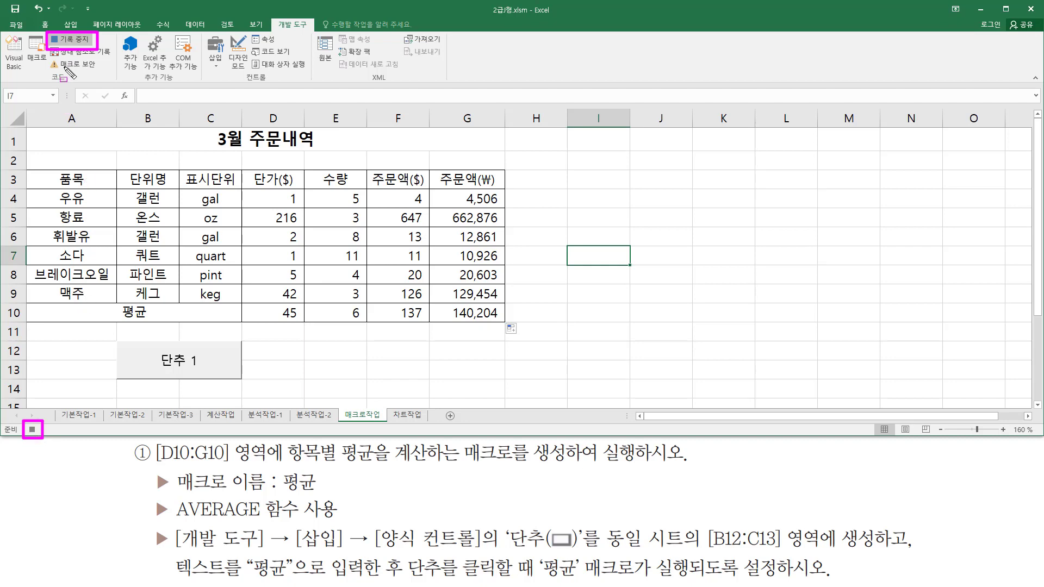
{"action": "left_click", "coordinate": [65, 44]}
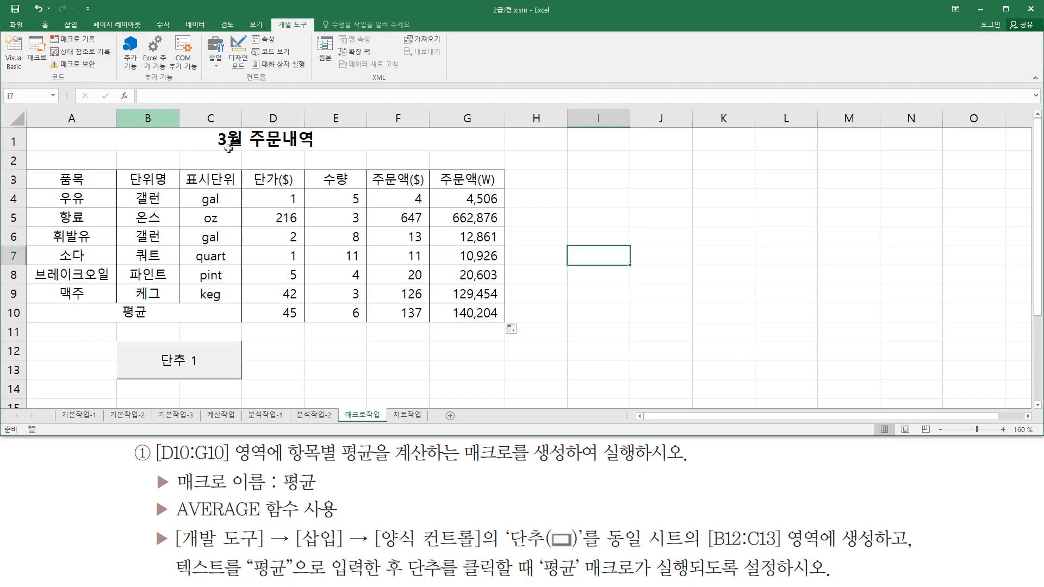
{"action": "left_click", "coordinate": [53, 49]}
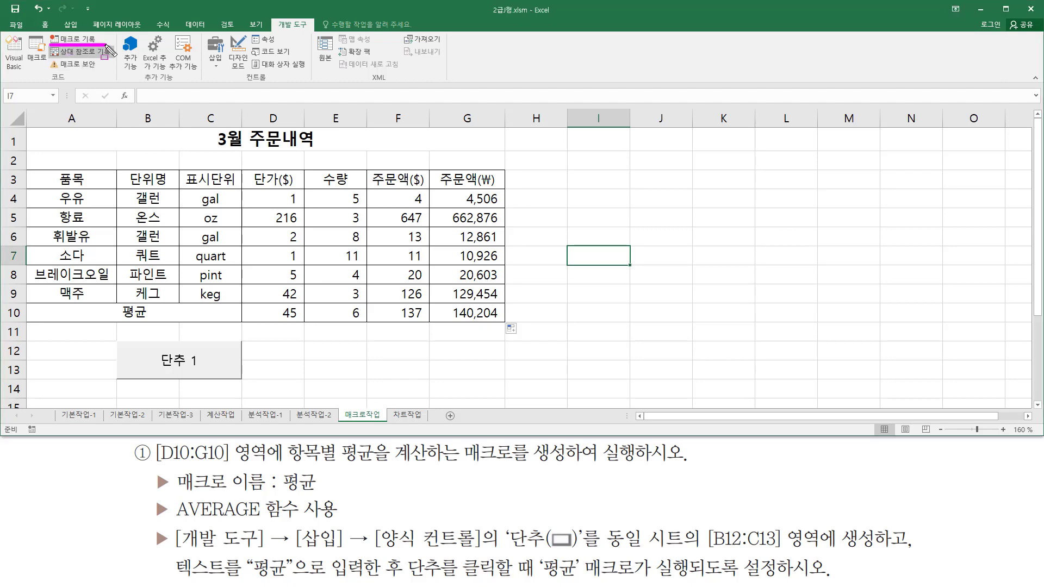
{"action": "key", "text": "Escape"}
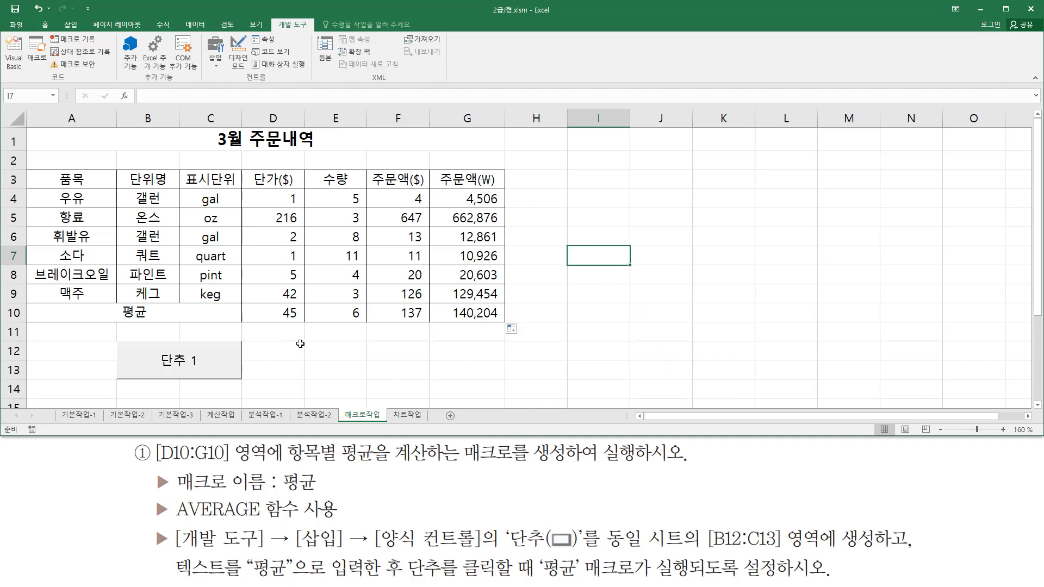
{"action": "key", "text": "ctrl+shift+d"}
{"action": "left_click_drag", "start_coordinate": [115, 338], "coordinate": [245, 382]}
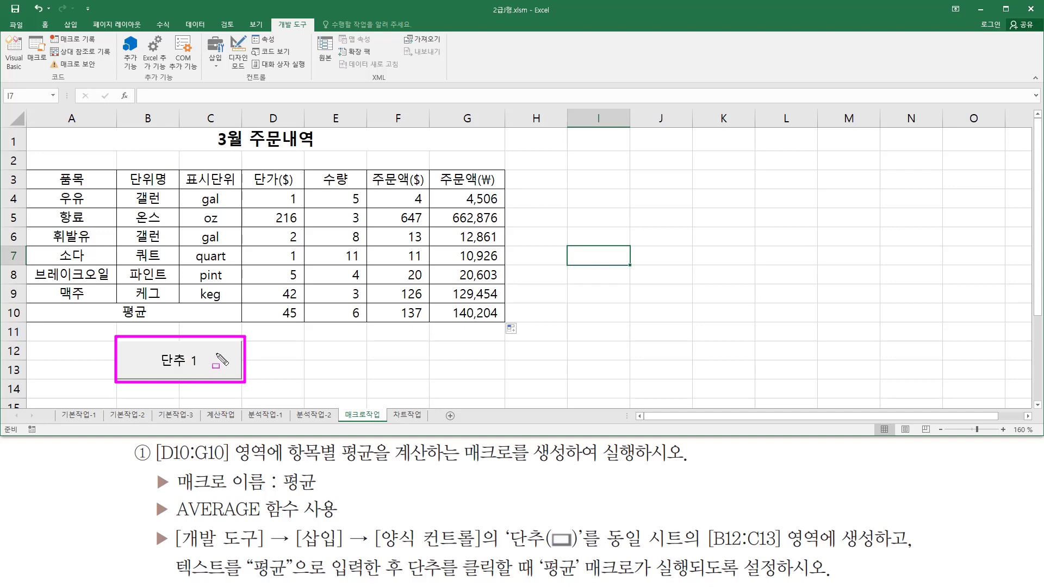
{"action": "key", "text": "Escape"}
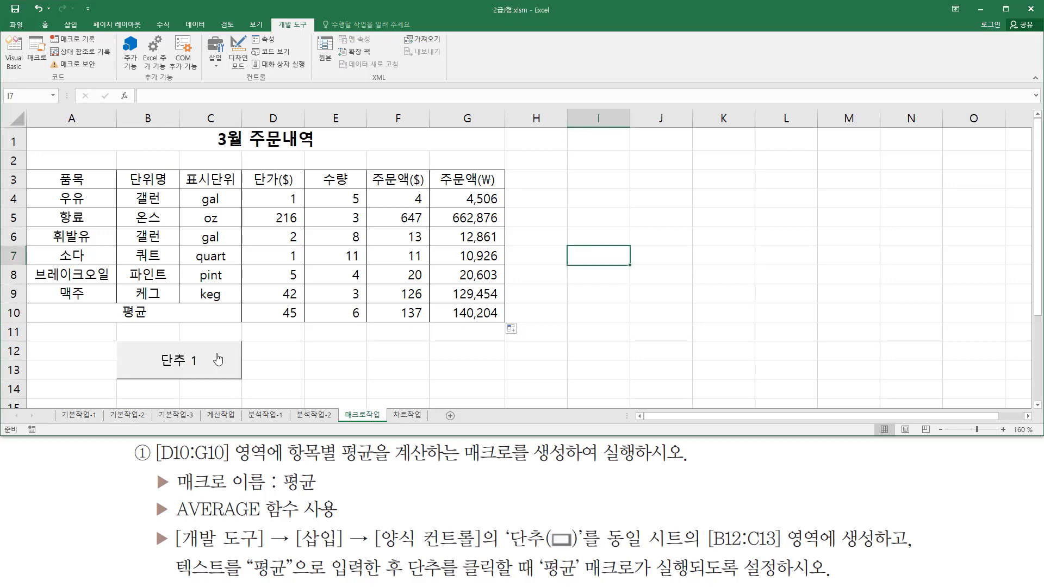
Step: Replace the form control button's caption with 평균
{"action": "right_click", "coordinate": [217, 358]}
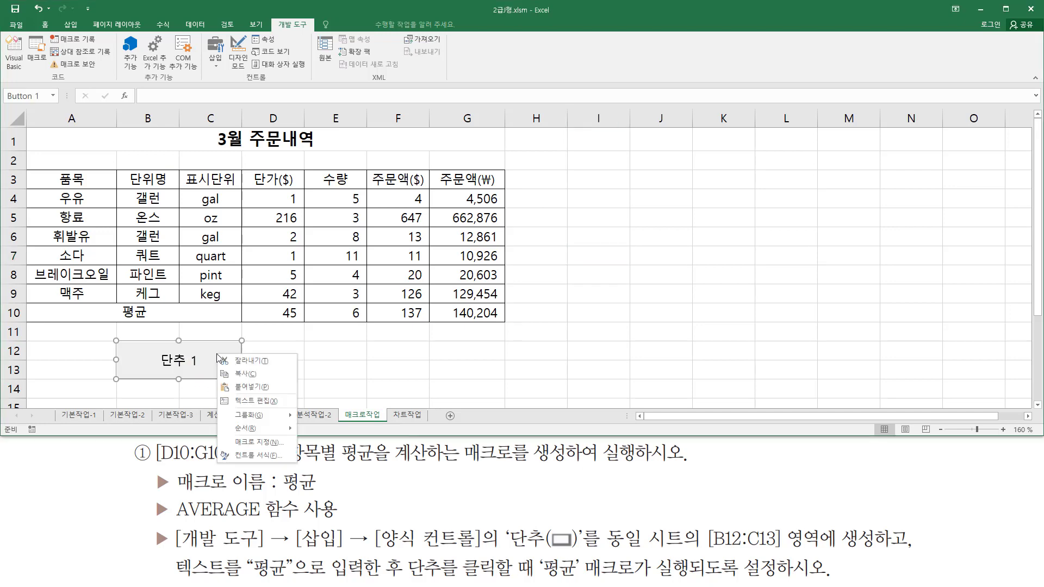
{"action": "left_click", "coordinate": [256, 400]}
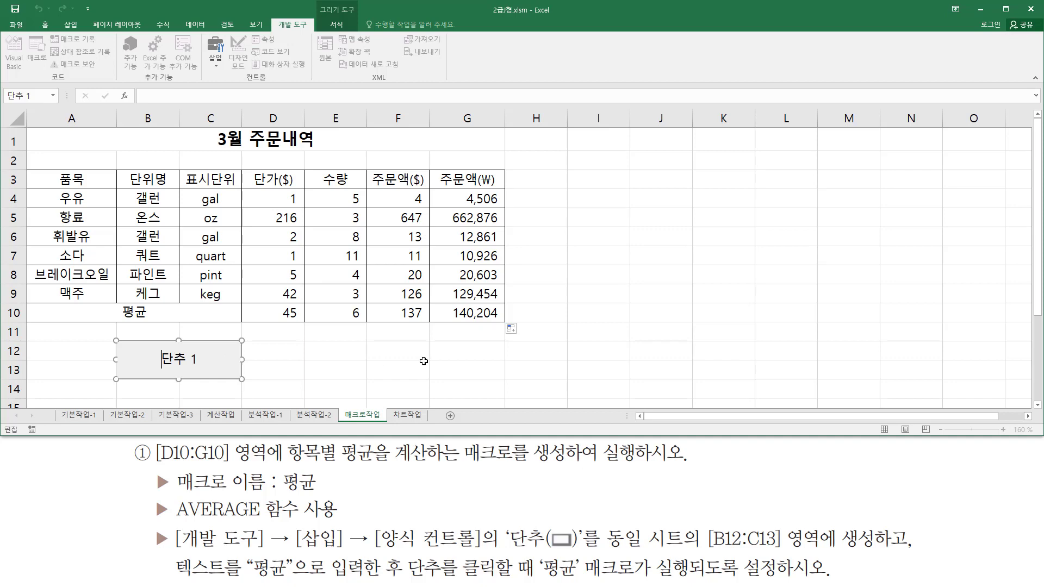
{"action": "key", "text": "Delete"}
{"action": "key", "text": "Delete"}
{"action": "key", "text": "Delete"}
{"action": "key", "text": "Delete"}
{"action": "type", "text": "v"}
{"action": "key", "text": "BackSpace"}
{"action": "type", "text": "평ㄱ"}
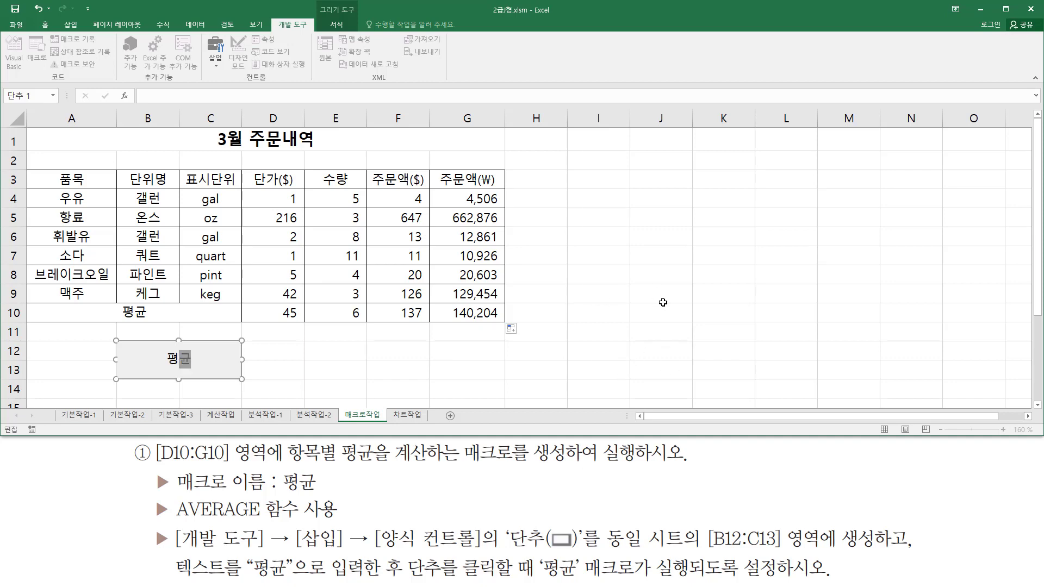
{"action": "left_click", "coordinate": [662, 271]}
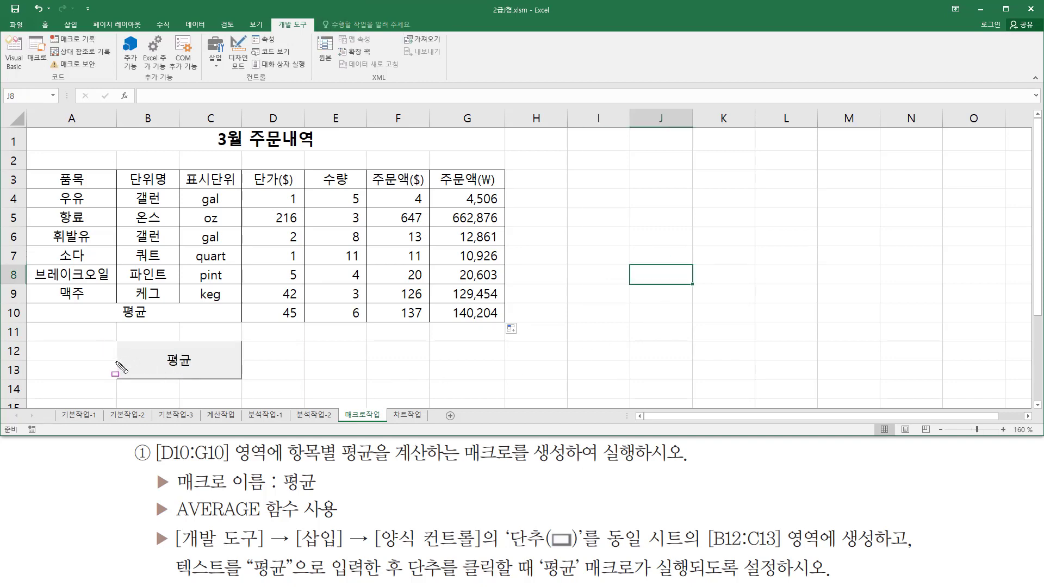
{"action": "left_click_drag", "start_coordinate": [107, 333], "coordinate": [261, 393]}
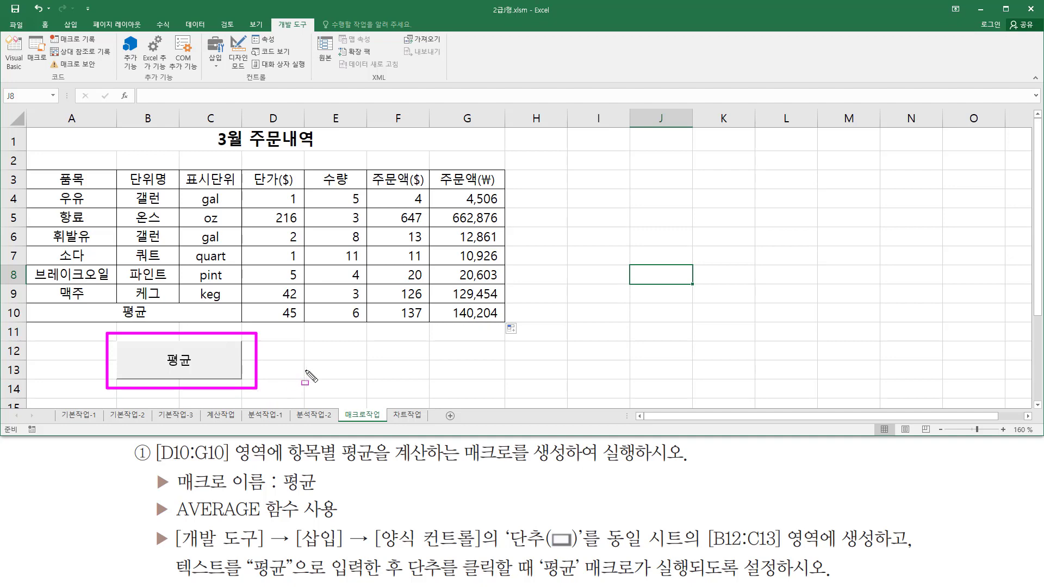
{"action": "key", "text": "Escape"}
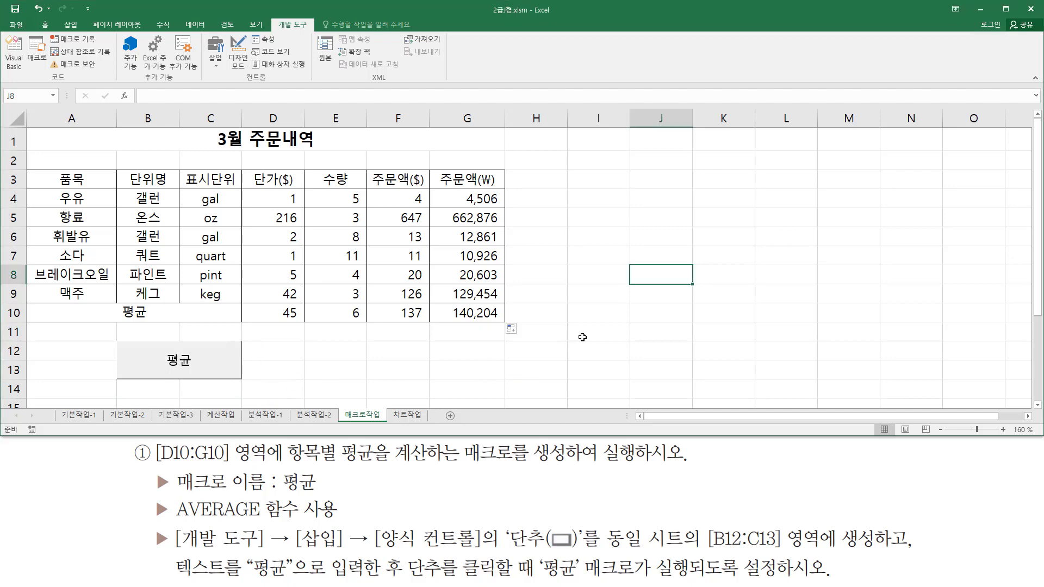
{"action": "left_click", "coordinate": [579, 336]}
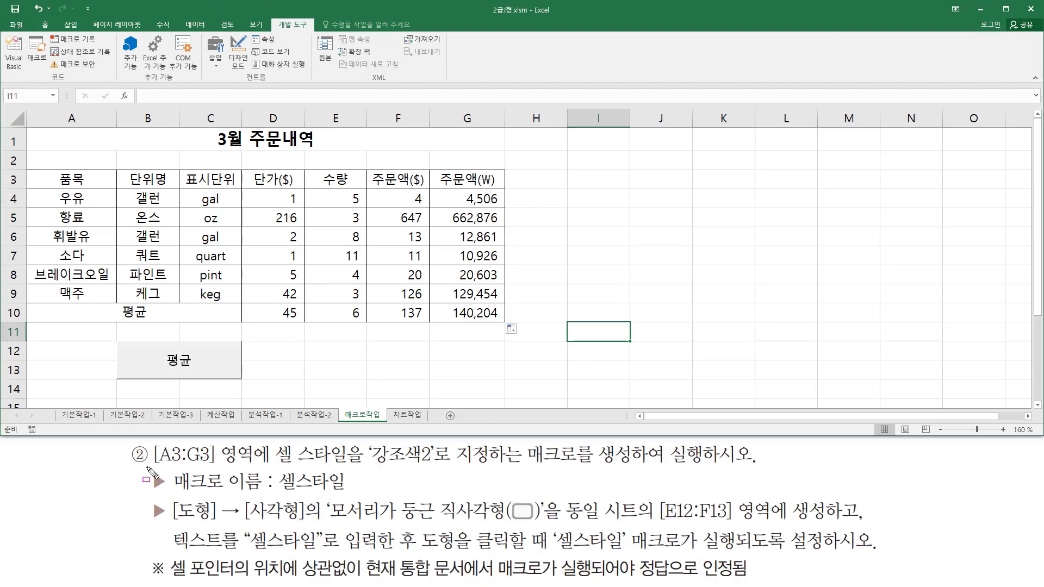
Step: Examine the second task's requirements: the cell style and its range, the macro name, and the shape's type, location and text
{"action": "mouse_move", "coordinate": [147, 467]}
{"action": "left_mouse_down"}
{"action": "mouse_move", "coordinate": [247, 467]}
{"action": "mouse_move", "coordinate": [257, 443]}
{"action": "left_mouse_up"}
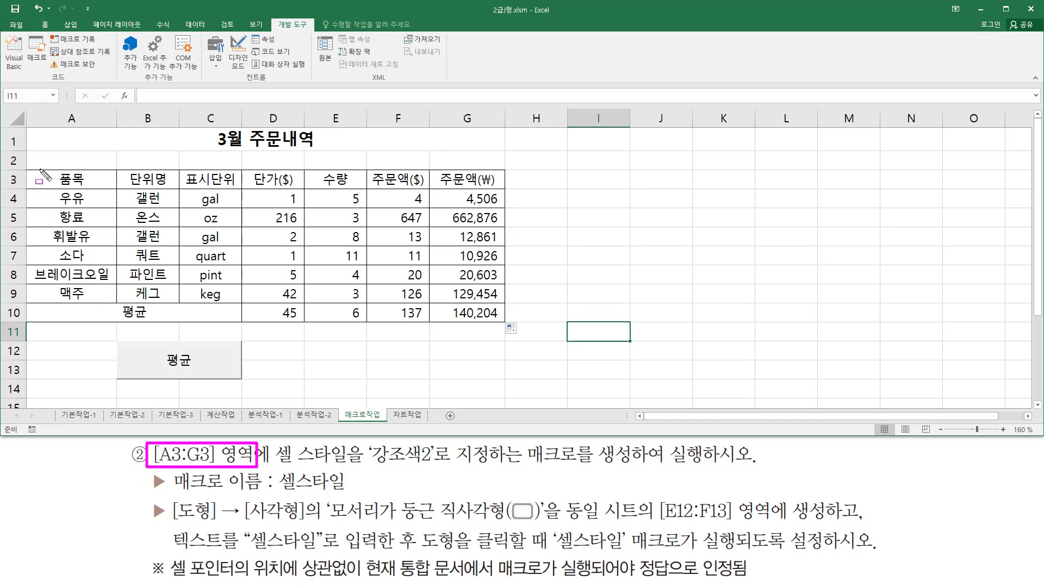
{"action": "mouse_move", "coordinate": [40, 171]}
{"action": "left_mouse_down"}
{"action": "mouse_move", "coordinate": [63, 185]}
{"action": "mouse_move", "coordinate": [164, 195]}
{"action": "mouse_move", "coordinate": [496, 201]}
{"action": "mouse_move", "coordinate": [503, 191]}
{"action": "left_mouse_up"}
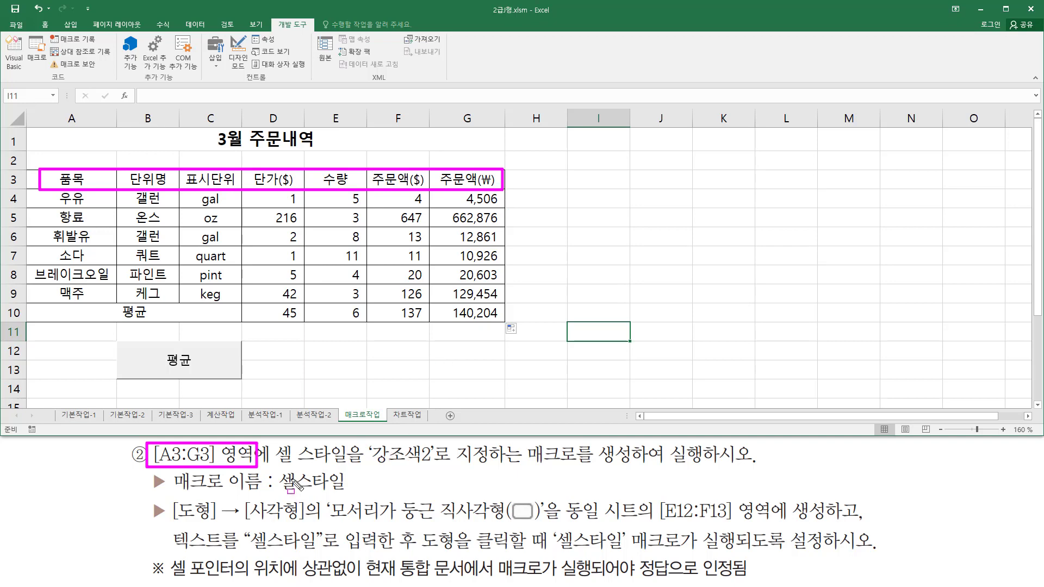
{"action": "left_click_drag", "start_coordinate": [275, 468], "coordinate": [440, 467]}
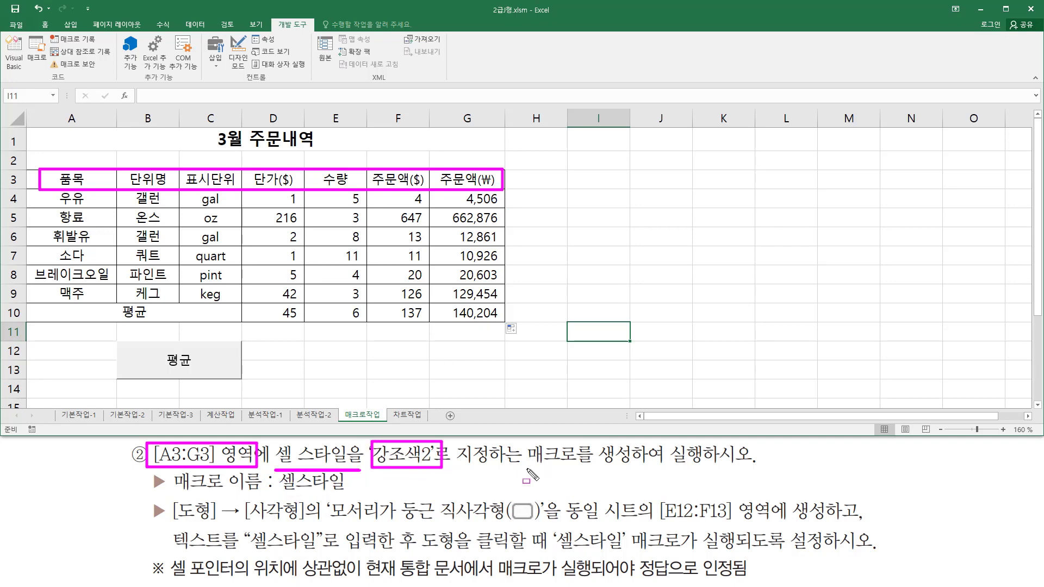
{"action": "left_click_drag", "start_coordinate": [519, 468], "coordinate": [714, 468]}
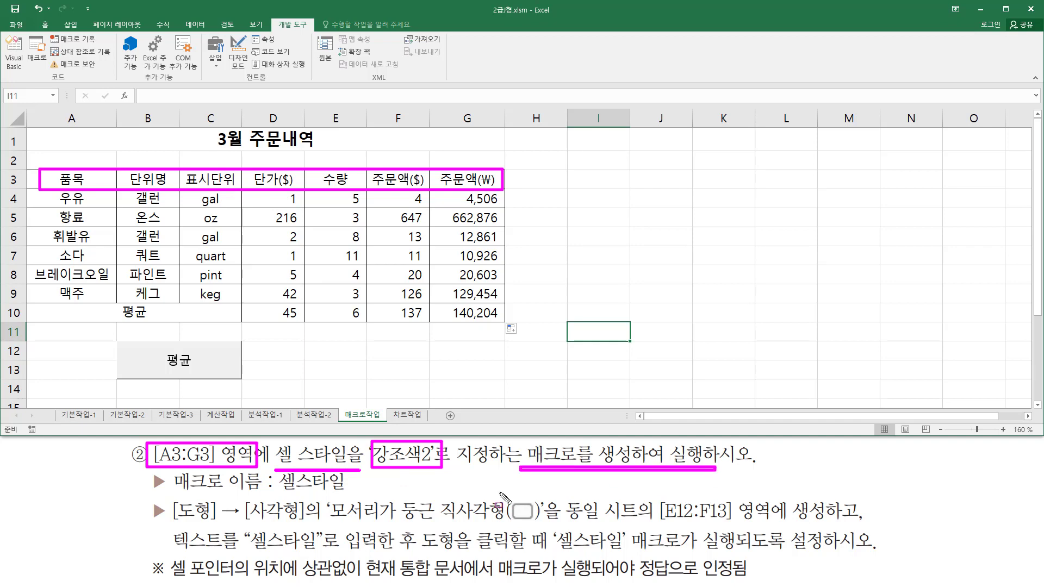
{"action": "left_click_drag", "start_coordinate": [281, 492], "coordinate": [343, 491]}
{"action": "key", "text": "Escape"}
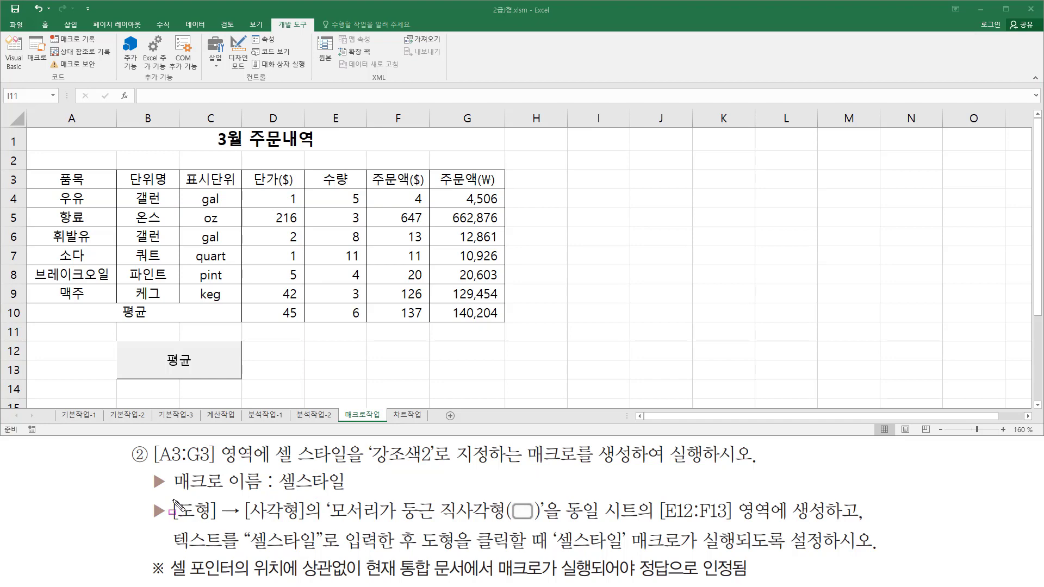
{"action": "mouse_move", "coordinate": [170, 497]}
{"action": "left_mouse_down"}
{"action": "mouse_move", "coordinate": [178, 519]}
{"action": "mouse_move", "coordinate": [310, 528]}
{"action": "mouse_move", "coordinate": [833, 526]}
{"action": "left_mouse_up"}
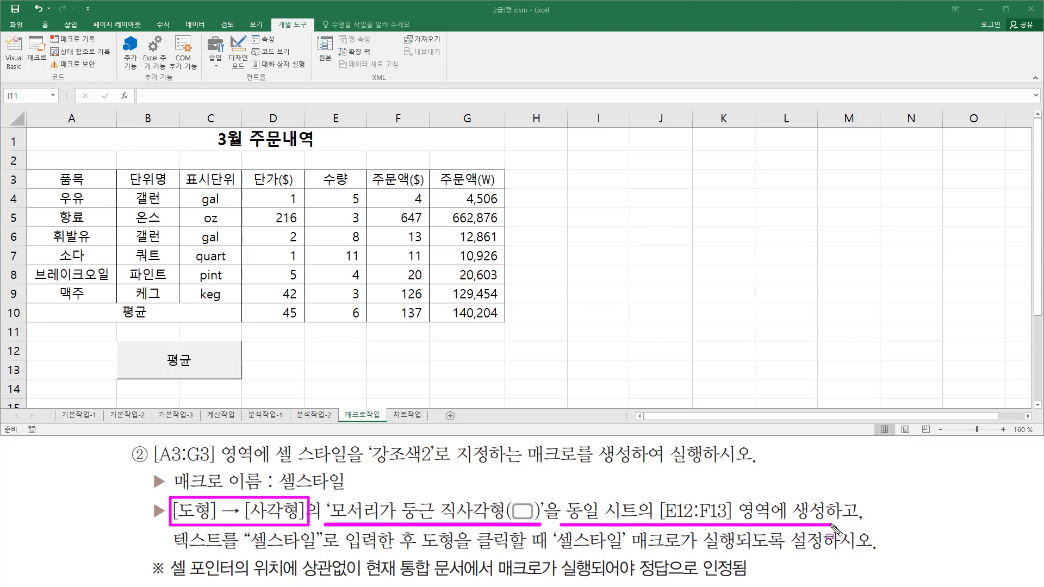
{"action": "left_click_drag", "start_coordinate": [304, 343], "coordinate": [428, 378]}
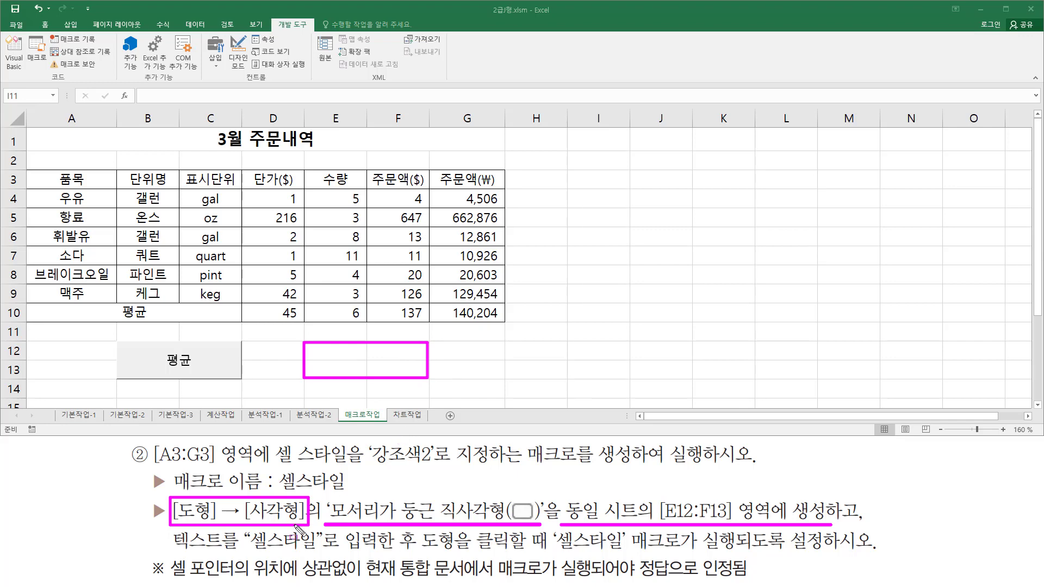
{"action": "left_click_drag", "start_coordinate": [172, 552], "coordinate": [742, 555]}
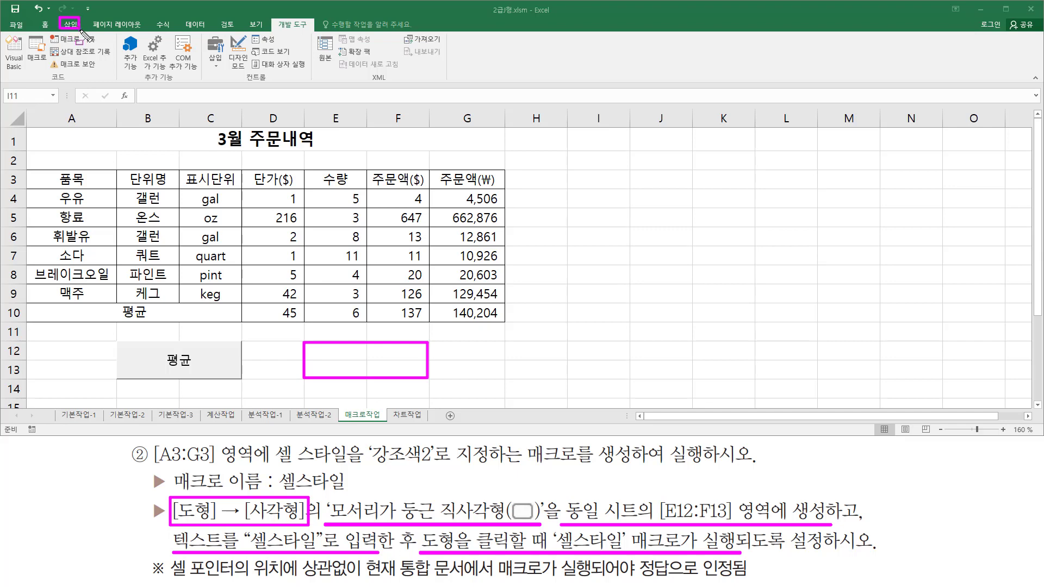
{"action": "key", "text": "Escape"}
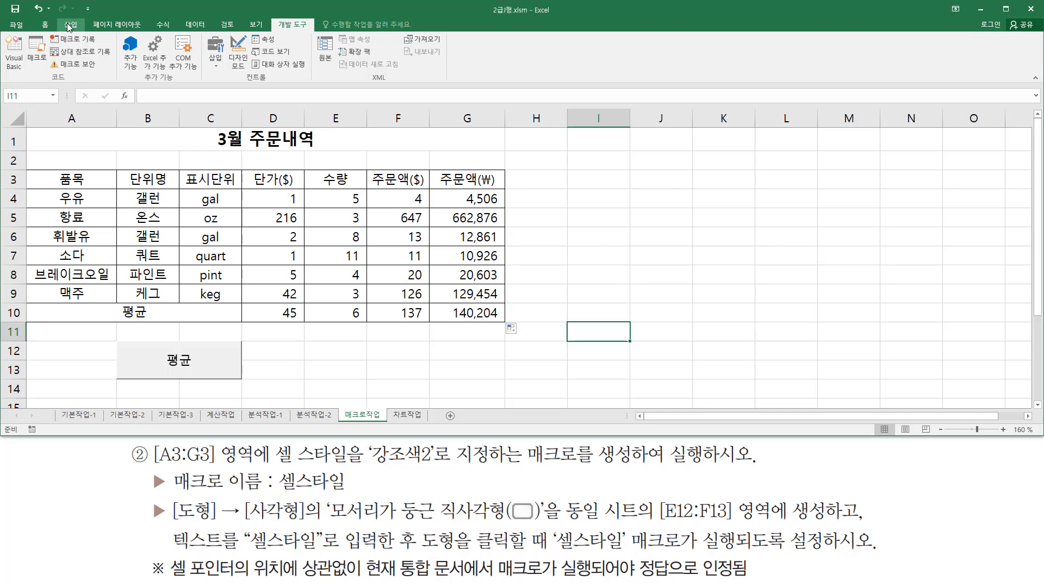
Step: Draw a rounded rectangle shape (모서리가 둥근 직사각형) covering cells E12:F13
{"action": "left_click", "coordinate": [67, 23]}
{"action": "key", "text": "ctrl+2"}
{"action": "left_click_drag", "start_coordinate": [137, 33], "coordinate": [160, 76]}
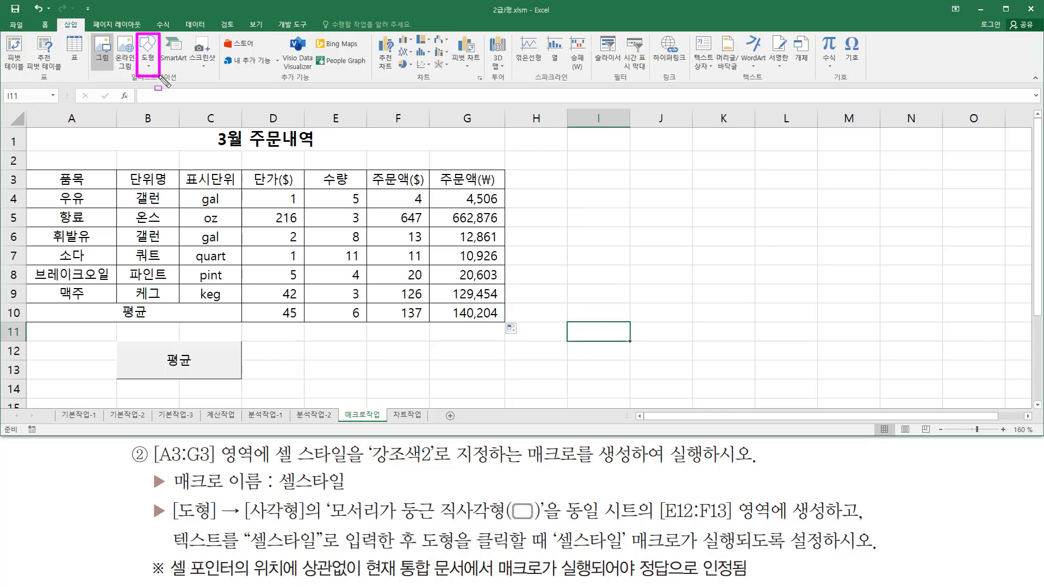
{"action": "key", "text": "Escape"}
{"action": "left_click", "coordinate": [148, 62]}
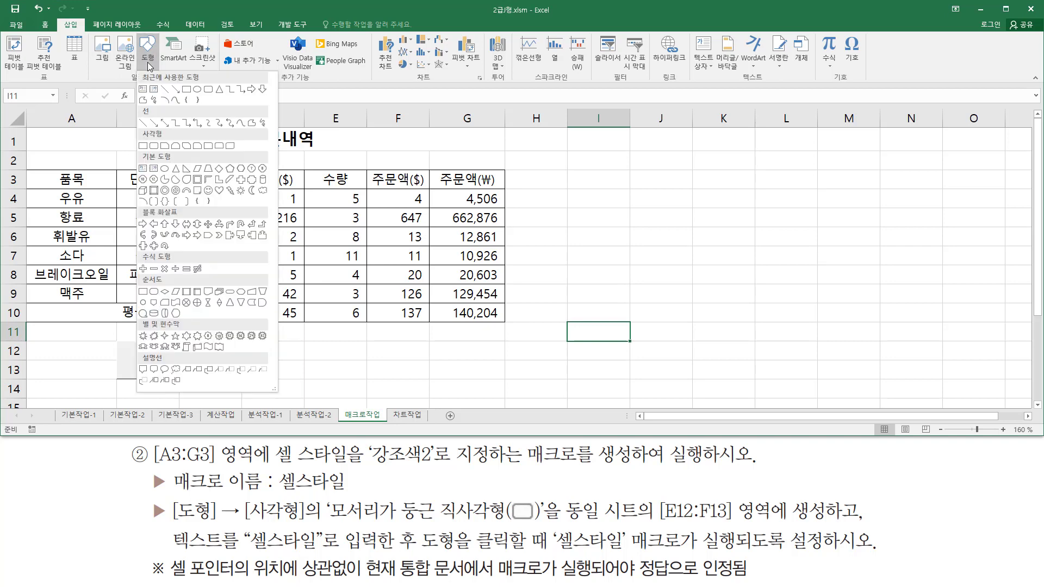
{"action": "left_click", "coordinate": [154, 146]}
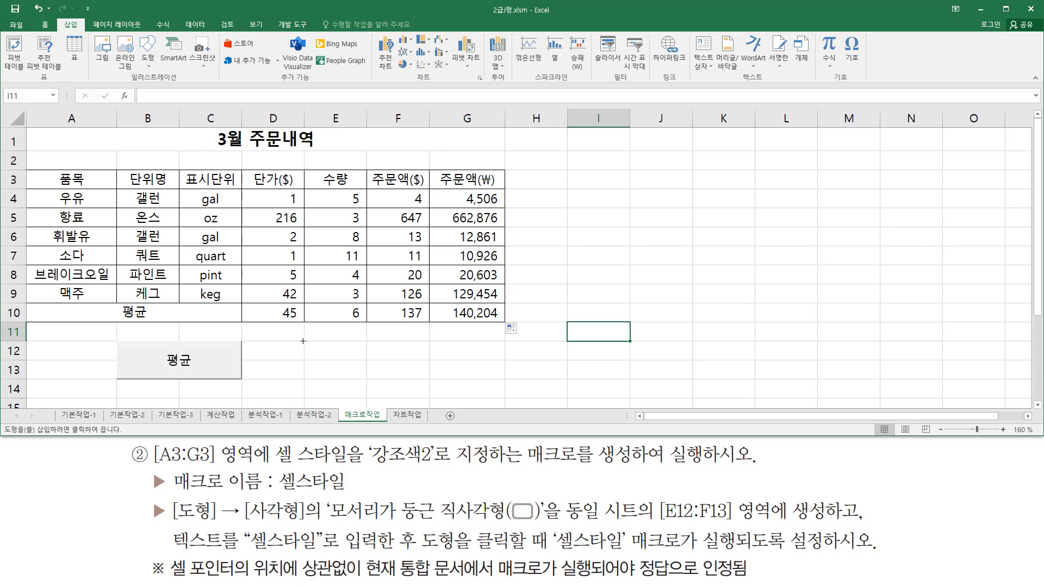
{"action": "mouse_move", "coordinate": [303, 340]}
{"action": "left_mouse_down"}
{"action": "mouse_move", "coordinate": [384, 379]}
{"action": "mouse_move", "coordinate": [429, 380]}
{"action": "left_mouse_up"}
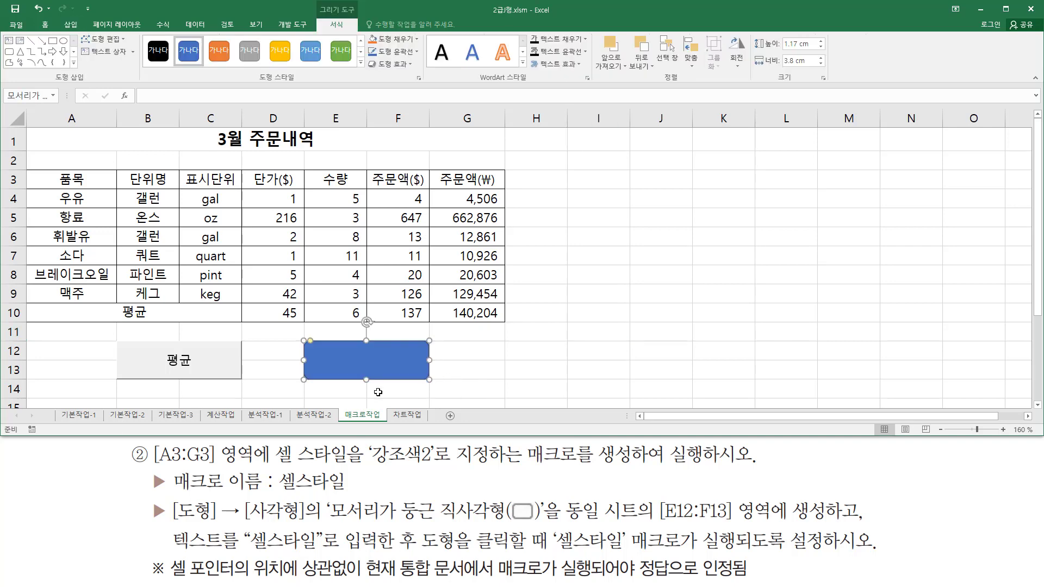
{"action": "key", "text": "ctrl+shift+d"}
{"action": "mouse_move", "coordinate": [292, 330]}
{"action": "left_mouse_down"}
{"action": "mouse_move", "coordinate": [304, 359]}
{"action": "mouse_move", "coordinate": [455, 395]}
{"action": "left_mouse_up"}
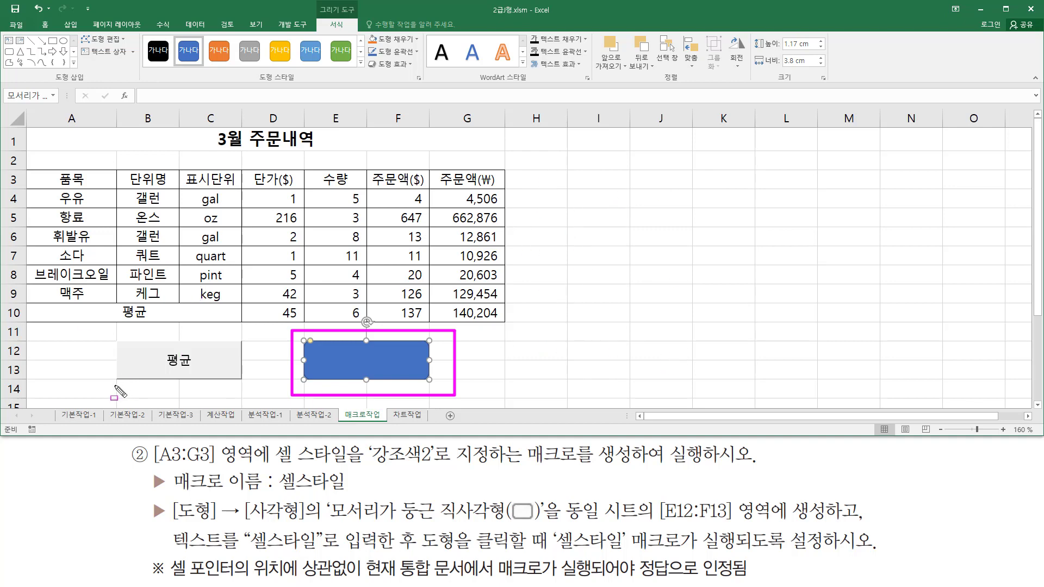
{"action": "left_click_drag", "start_coordinate": [114, 385], "coordinate": [250, 385]}
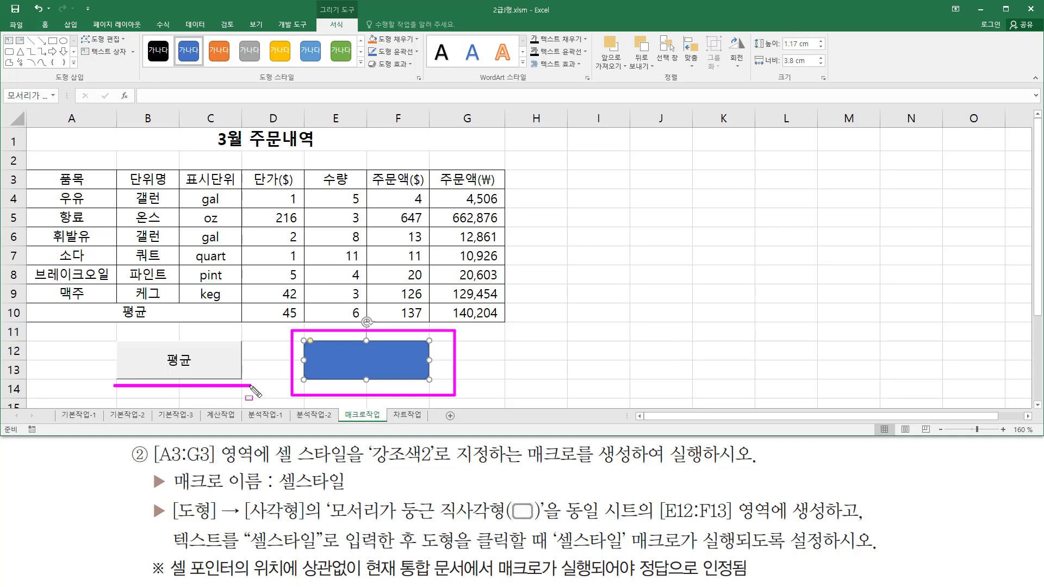
{"action": "key", "text": "Escape"}
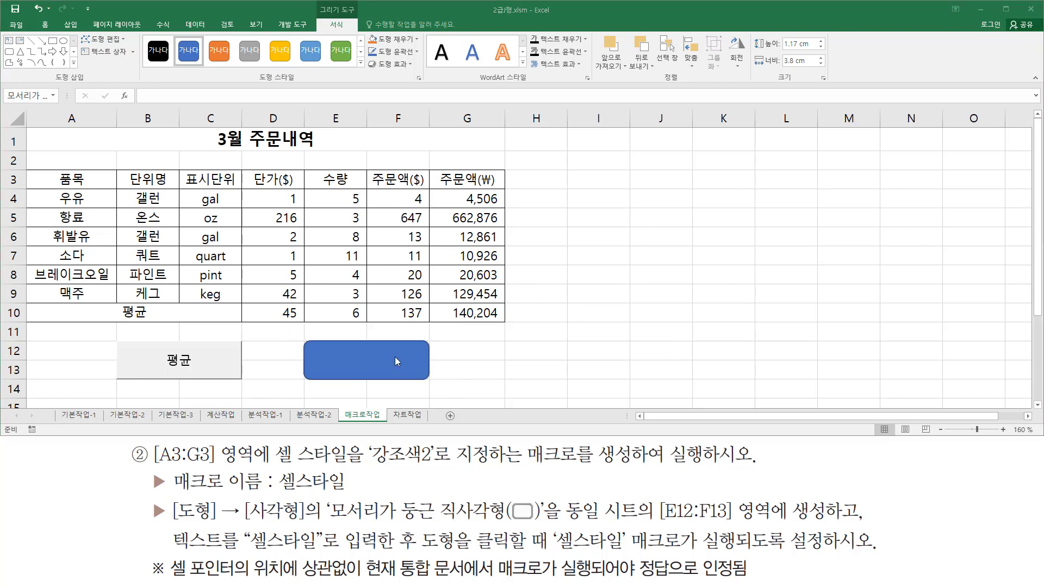
Step: Open the macro assignment for the rounded rectangle and enter 셀스타일 as the macro name
{"action": "left_click", "coordinate": [395, 356]}
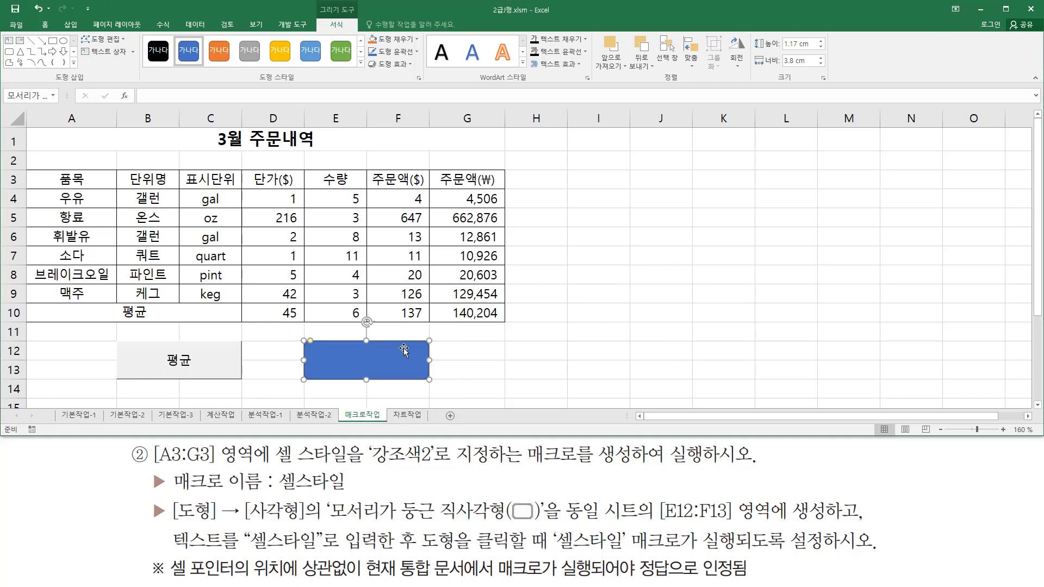
{"action": "right_click", "coordinate": [405, 352]}
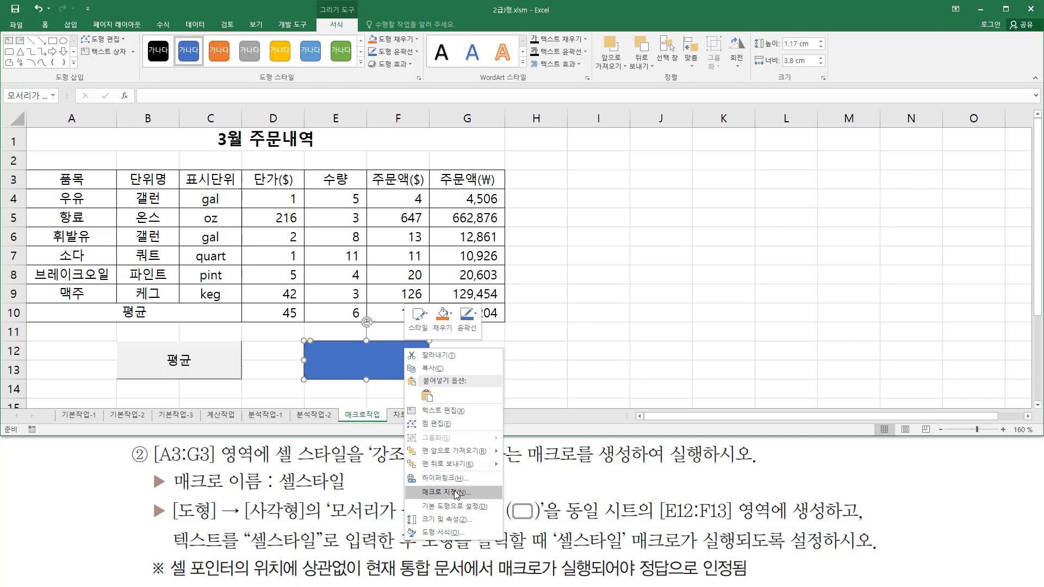
{"action": "left_click", "coordinate": [455, 493]}
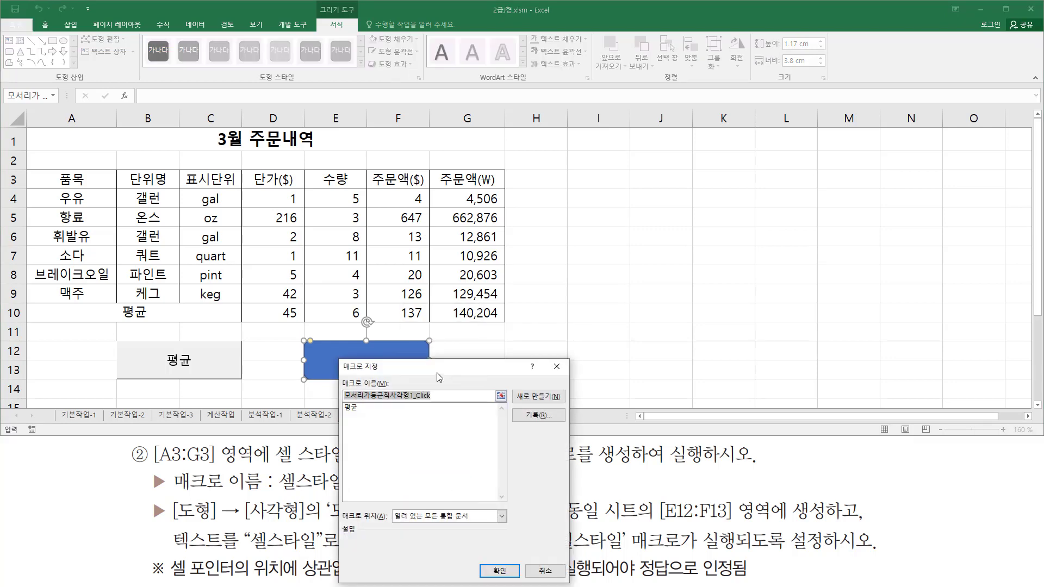
{"action": "left_click_drag", "start_coordinate": [436, 373], "coordinate": [650, 157]}
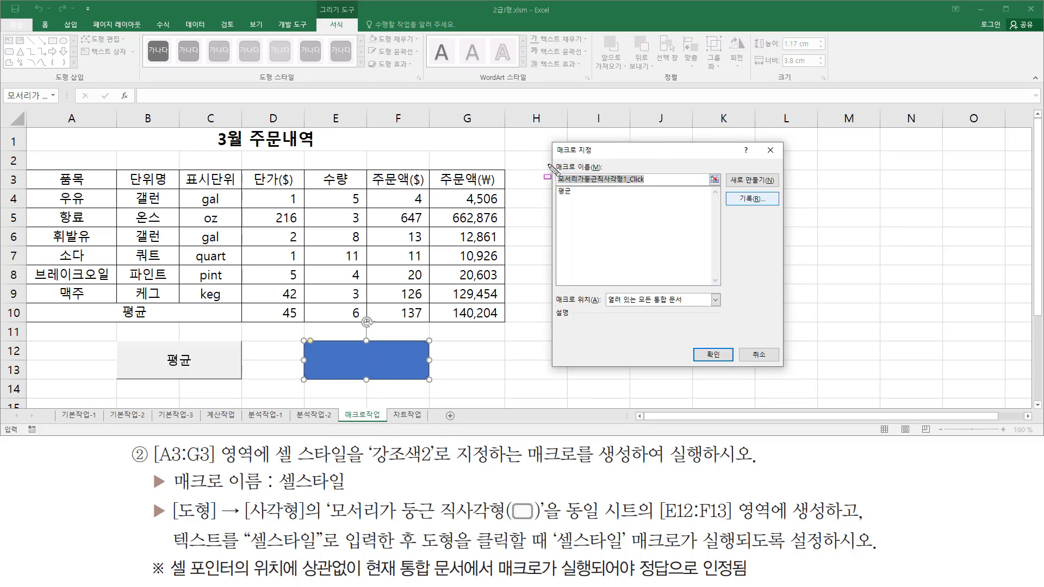
{"action": "mouse_move", "coordinate": [552, 161]}
{"action": "left_mouse_down"}
{"action": "mouse_move", "coordinate": [600, 190]}
{"action": "mouse_move", "coordinate": [654, 187]}
{"action": "left_mouse_up"}
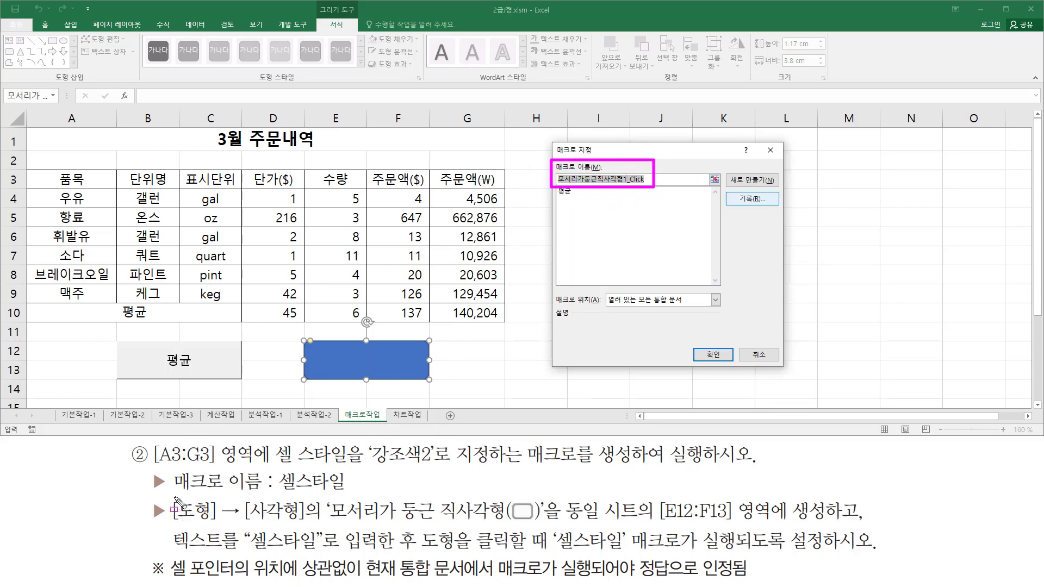
{"action": "left_click_drag", "start_coordinate": [174, 496], "coordinate": [346, 496]}
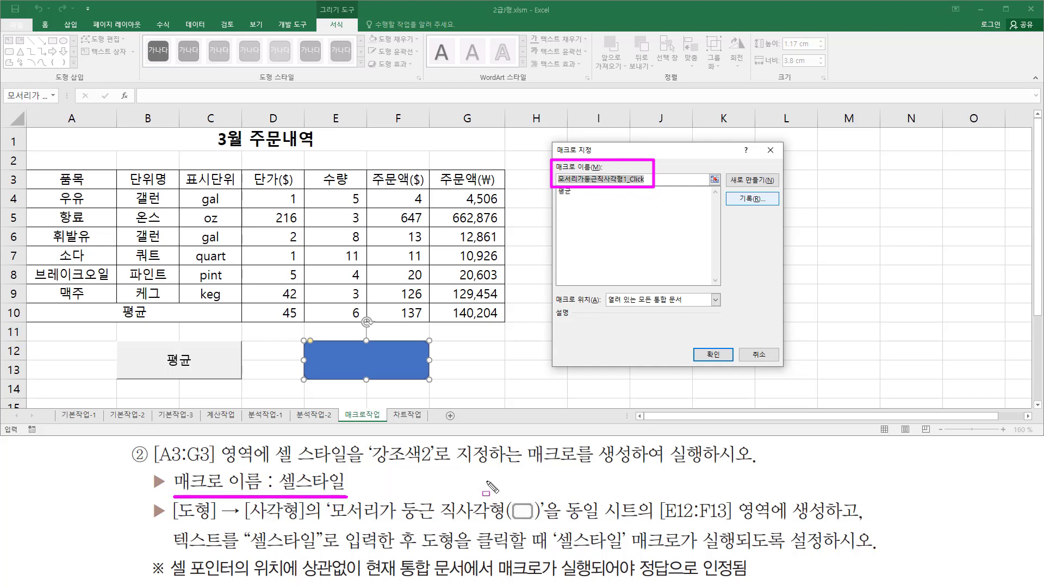
{"action": "key", "text": "Escape"}
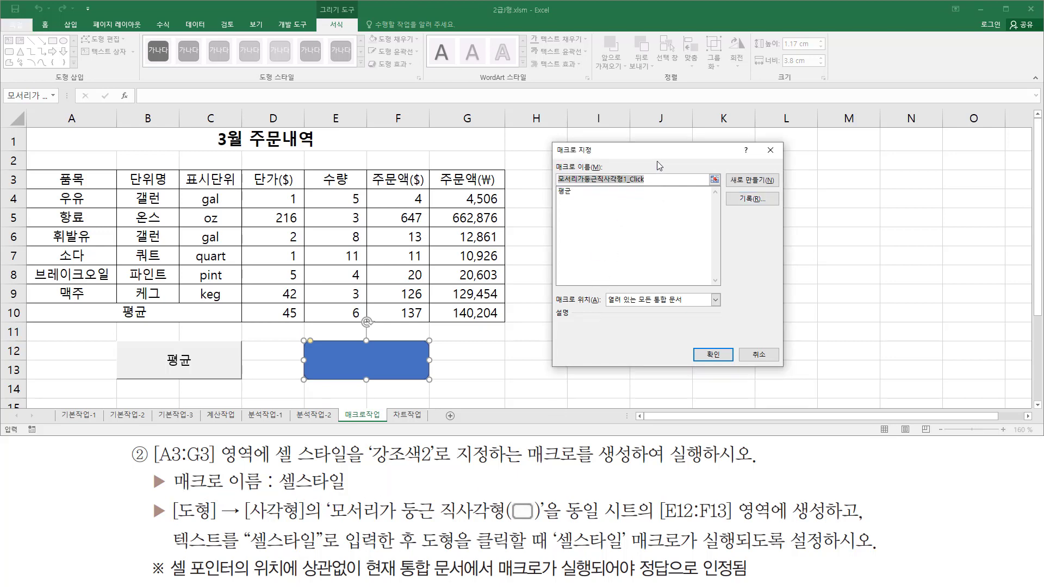
{"action": "type", "text": "세"}
{"action": "type", "text": "스타일"}
{"action": "key", "text": "ctrl+2"}
{"action": "left_click_drag", "start_coordinate": [551, 160], "coordinate": [621, 189]}
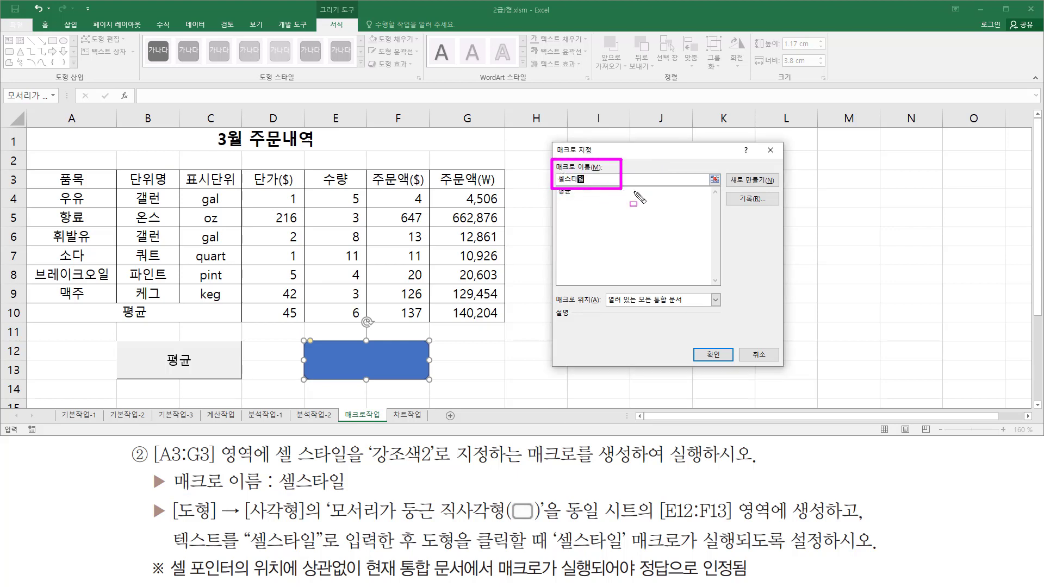
{"action": "left_click_drag", "start_coordinate": [731, 188], "coordinate": [775, 209]}
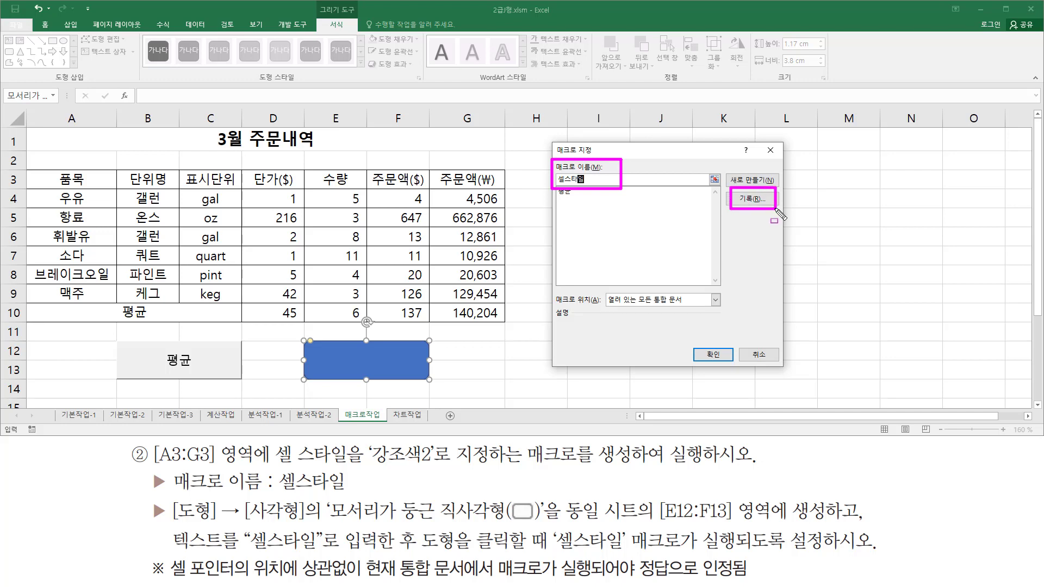
{"action": "key", "text": "Escape"}
Step: Start recording the 셀스타일 macro, stored in the current workbook (현재 통합 문서)
{"action": "left_click", "coordinate": [752, 198]}
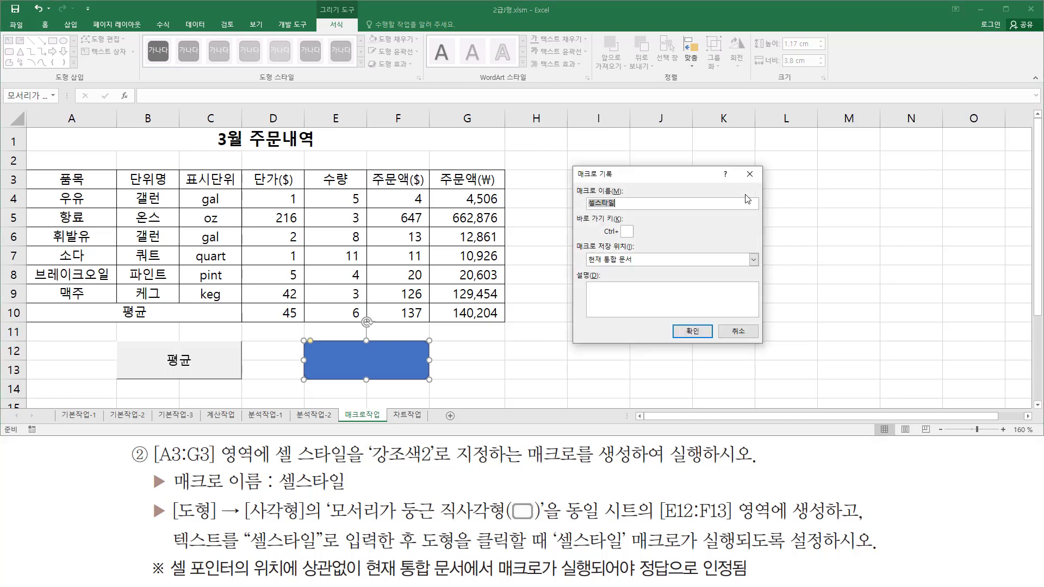
{"action": "mouse_move", "coordinate": [567, 164]}
{"action": "left_mouse_down"}
{"action": "mouse_move", "coordinate": [619, 317]}
{"action": "mouse_move", "coordinate": [764, 350]}
{"action": "left_mouse_up"}
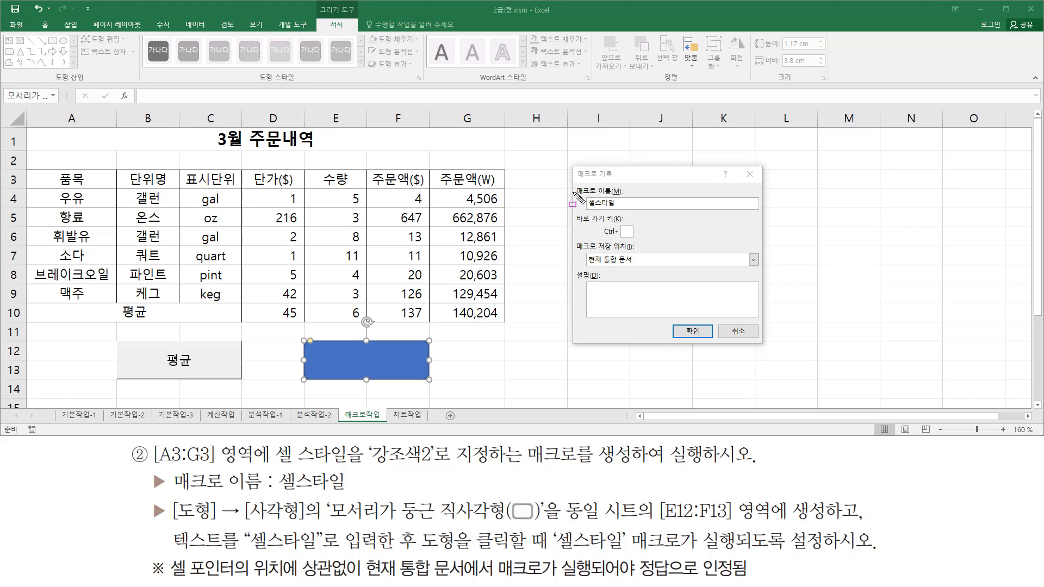
{"action": "mouse_move", "coordinate": [572, 184]}
{"action": "left_mouse_down"}
{"action": "mouse_move", "coordinate": [593, 205]}
{"action": "mouse_move", "coordinate": [627, 211]}
{"action": "left_mouse_up"}
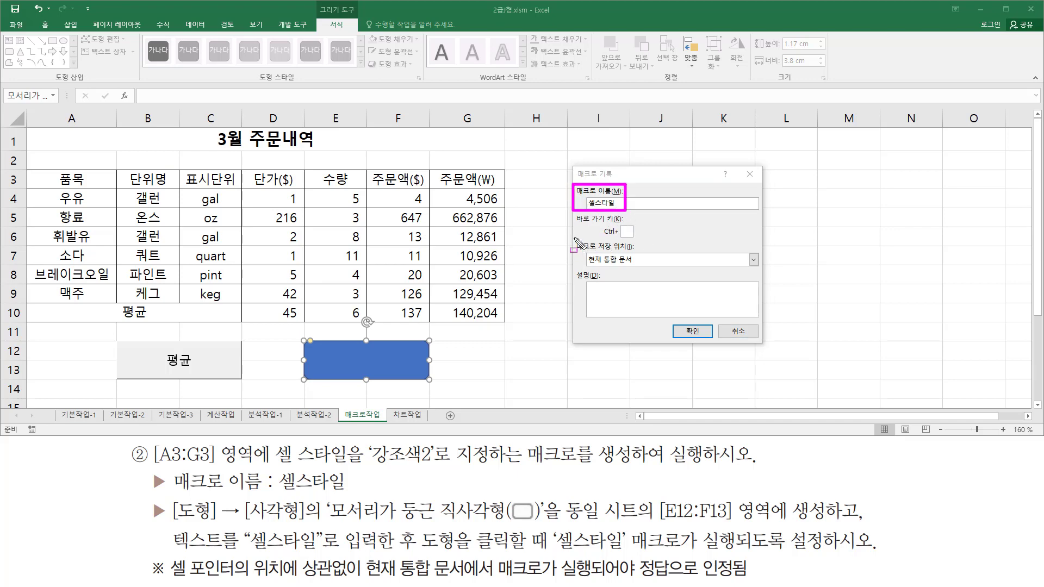
{"action": "left_click_drag", "start_coordinate": [574, 237], "coordinate": [647, 271]}
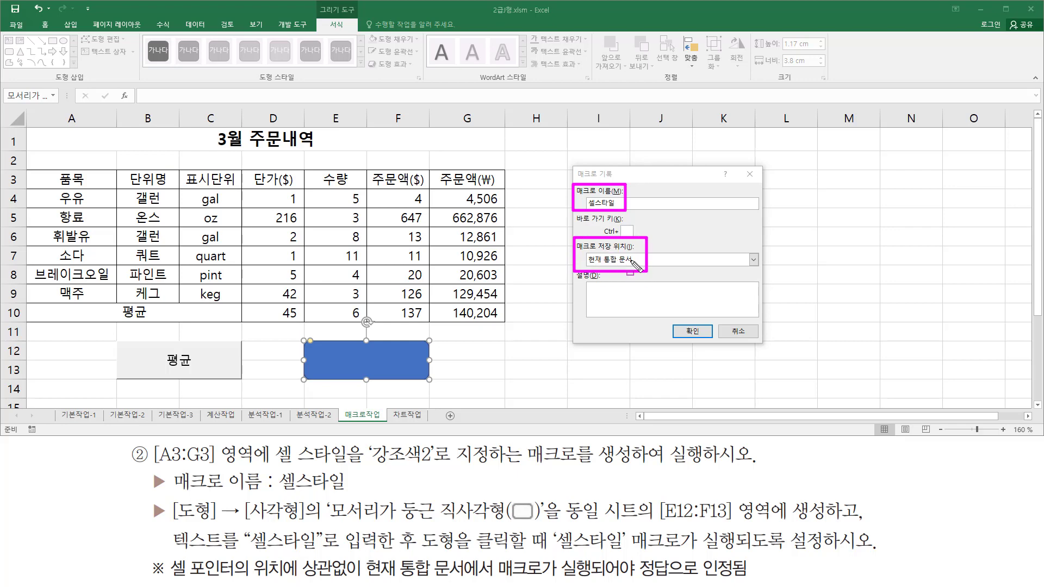
{"action": "left_click_drag", "start_coordinate": [679, 321], "coordinate": [705, 344]}
{"action": "left_click", "coordinate": [697, 330]}
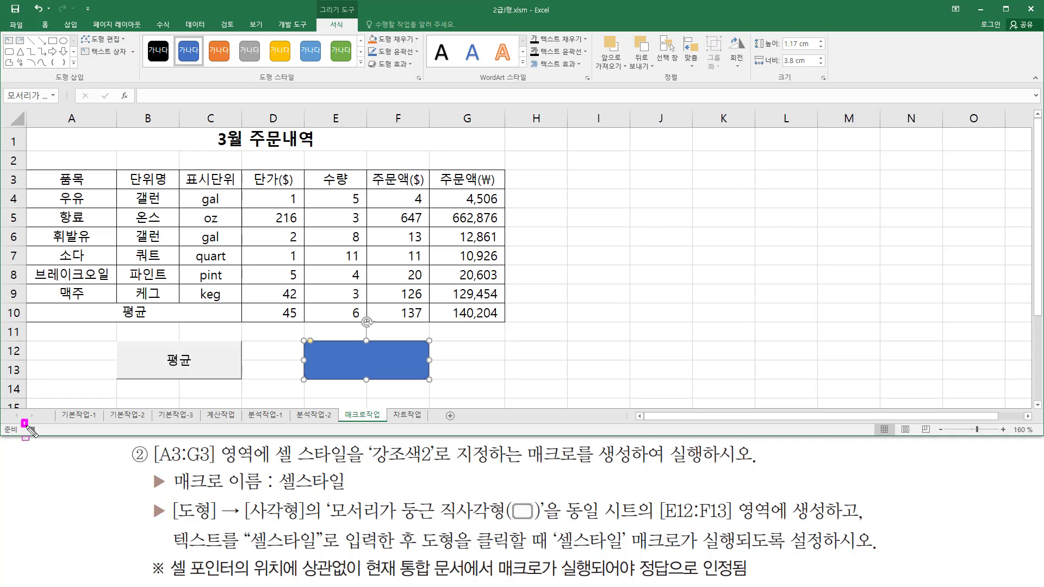
{"action": "left_click_drag", "start_coordinate": [22, 418], "coordinate": [46, 440]}
{"action": "key", "text": "Escape"}
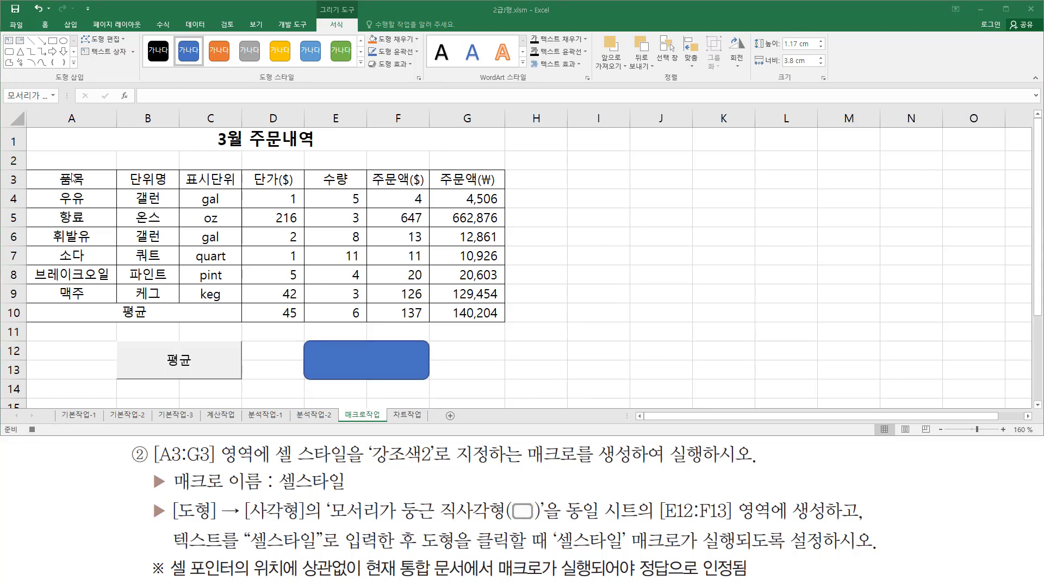
Step: Apply the 강조색2 cell style to the header range A3:G3 and stop recording the macro
{"action": "left_click", "coordinate": [71, 175]}
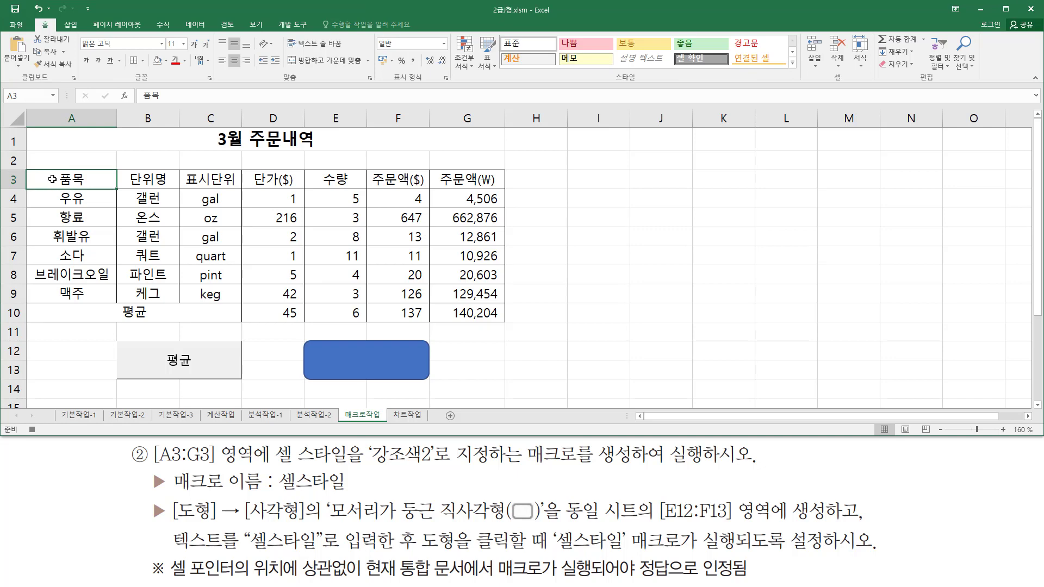
{"action": "left_click_drag", "start_coordinate": [52, 179], "coordinate": [451, 184]}
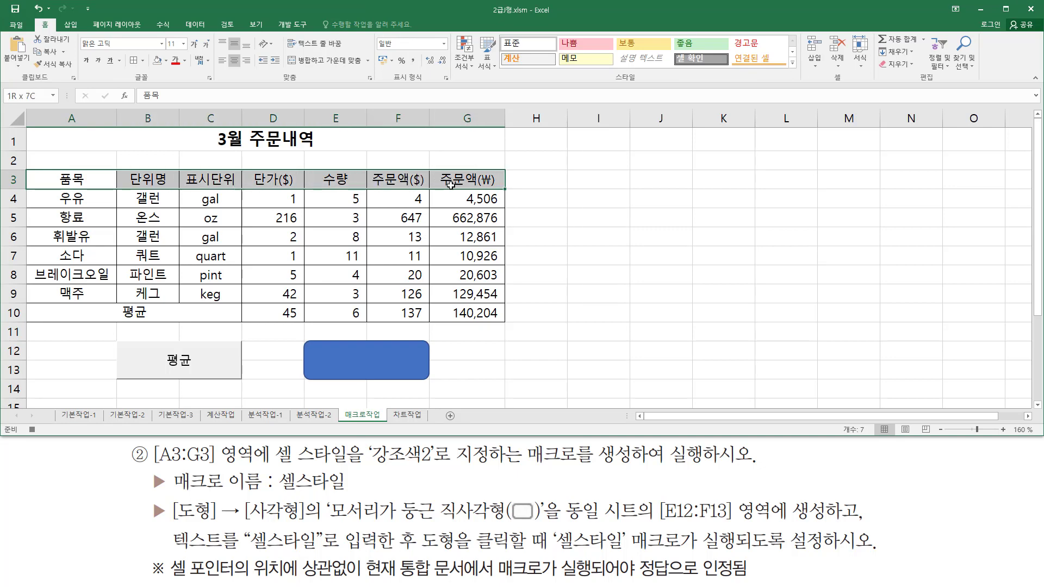
{"action": "left_click_drag", "start_coordinate": [451, 183], "coordinate": [451, 184]}
{"action": "left_click_drag", "start_coordinate": [606, 85], "coordinate": [660, 86]}
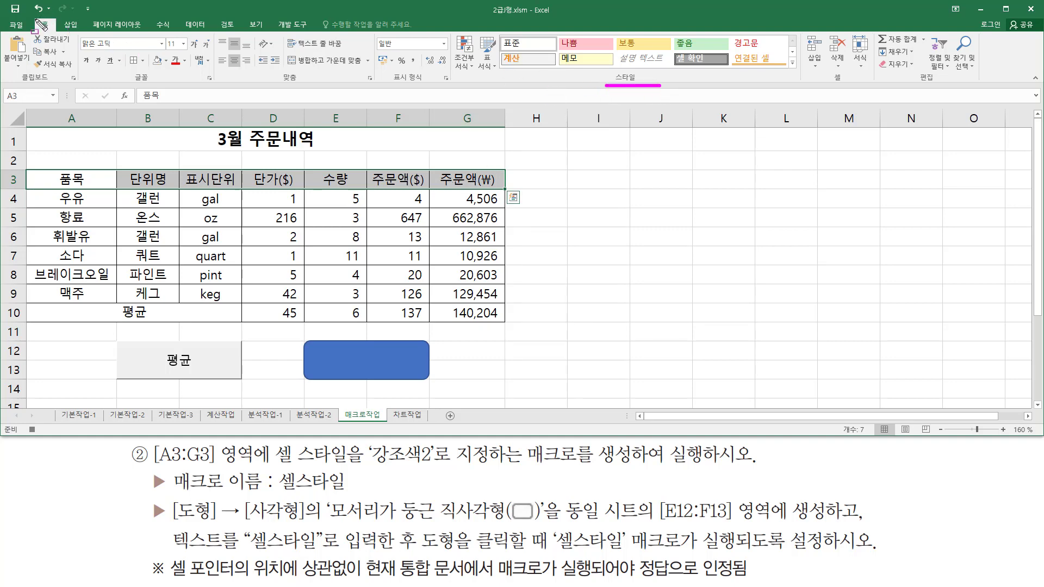
{"action": "left_click_drag", "start_coordinate": [35, 19], "coordinate": [47, 28]}
{"action": "mouse_move", "coordinate": [497, 27]}
{"action": "left_mouse_down"}
{"action": "mouse_move", "coordinate": [535, 68]}
{"action": "mouse_move", "coordinate": [803, 76]}
{"action": "mouse_move", "coordinate": [792, 60]}
{"action": "mouse_move", "coordinate": [799, 69]}
{"action": "left_mouse_up"}
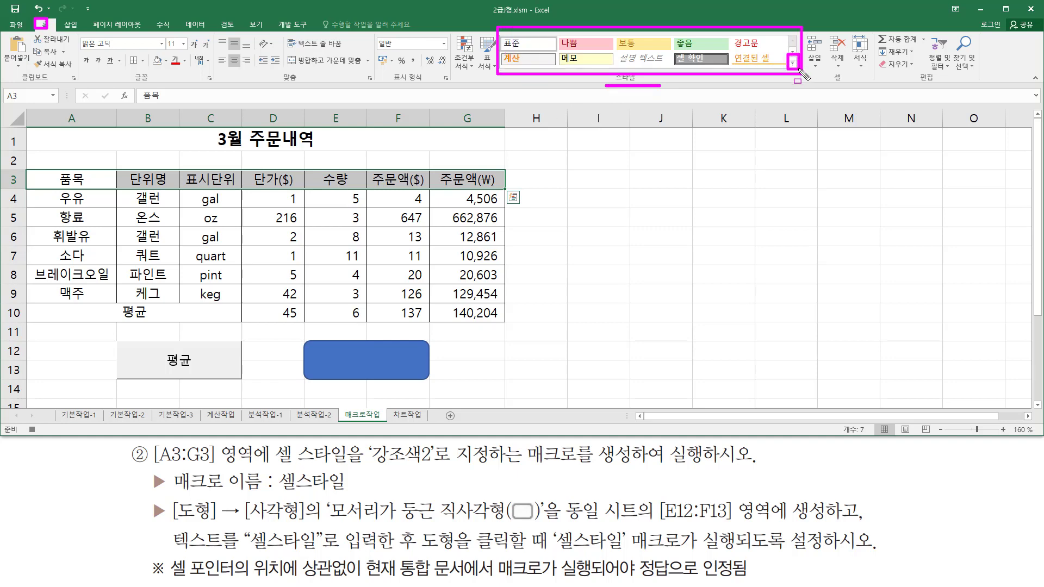
{"action": "key", "text": "Escape"}
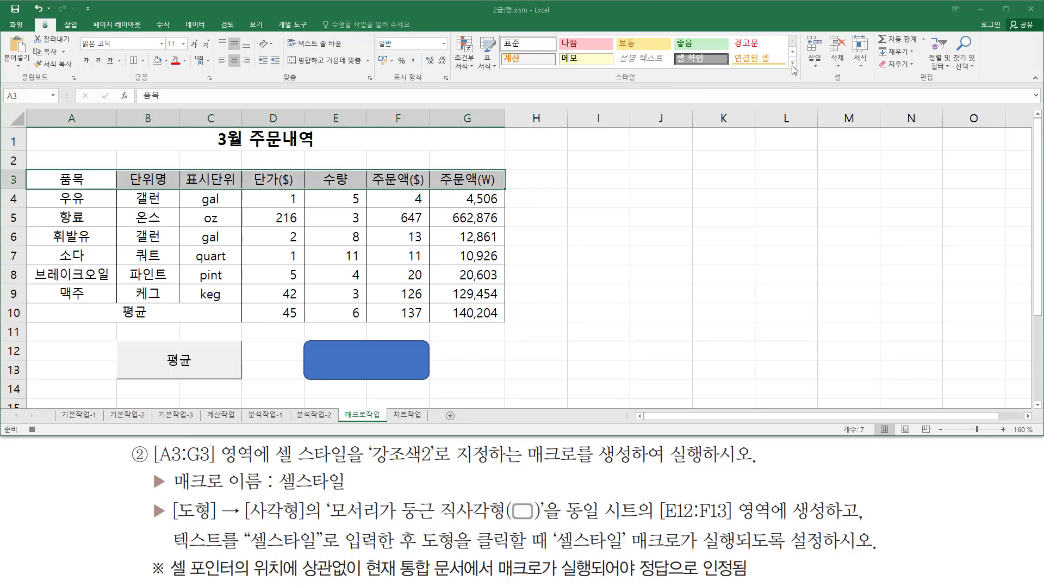
{"action": "left_click", "coordinate": [792, 65]}
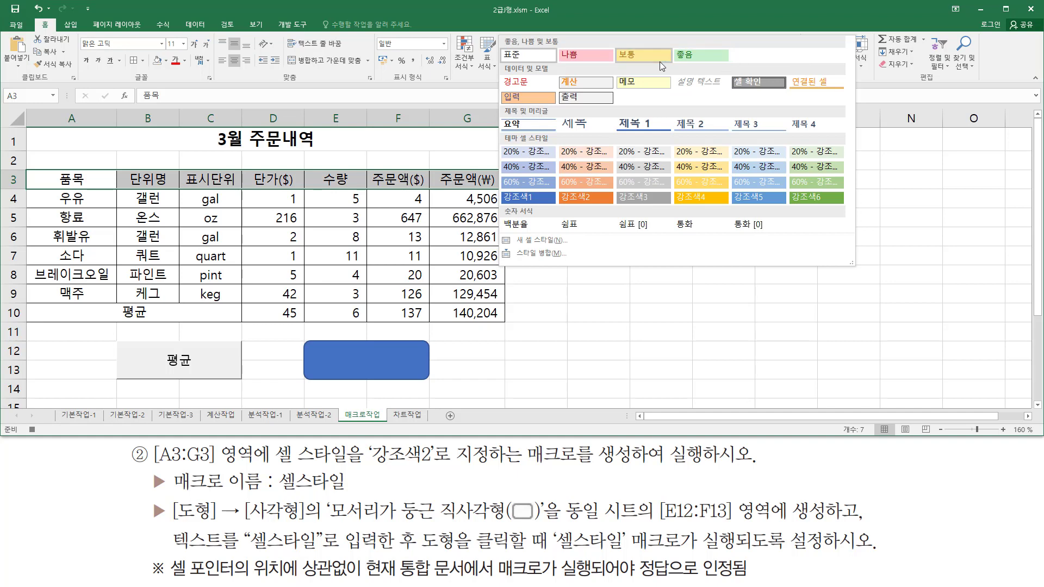
{"action": "left_click", "coordinate": [584, 198]}
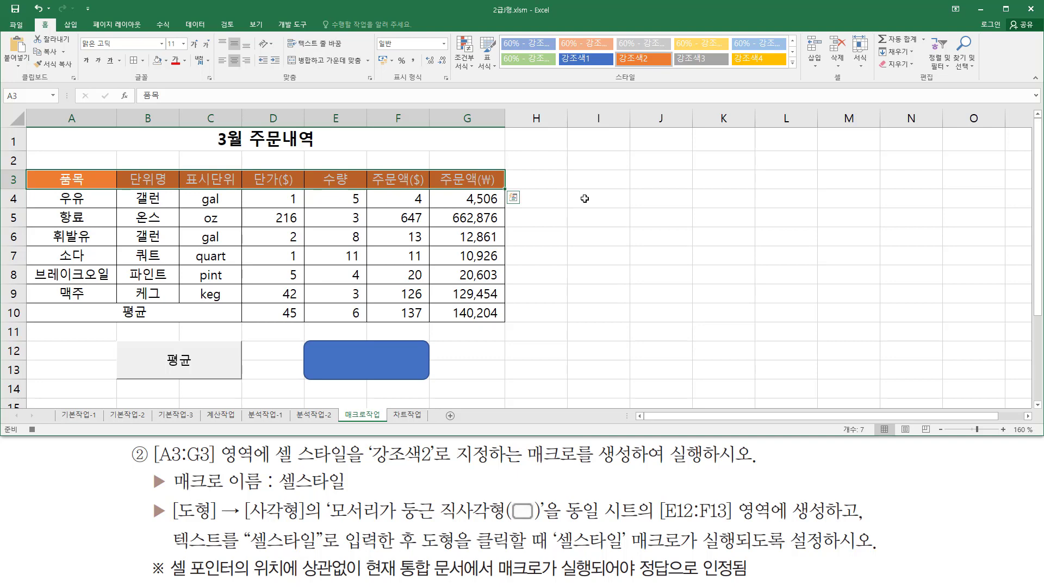
{"action": "left_click", "coordinate": [605, 295]}
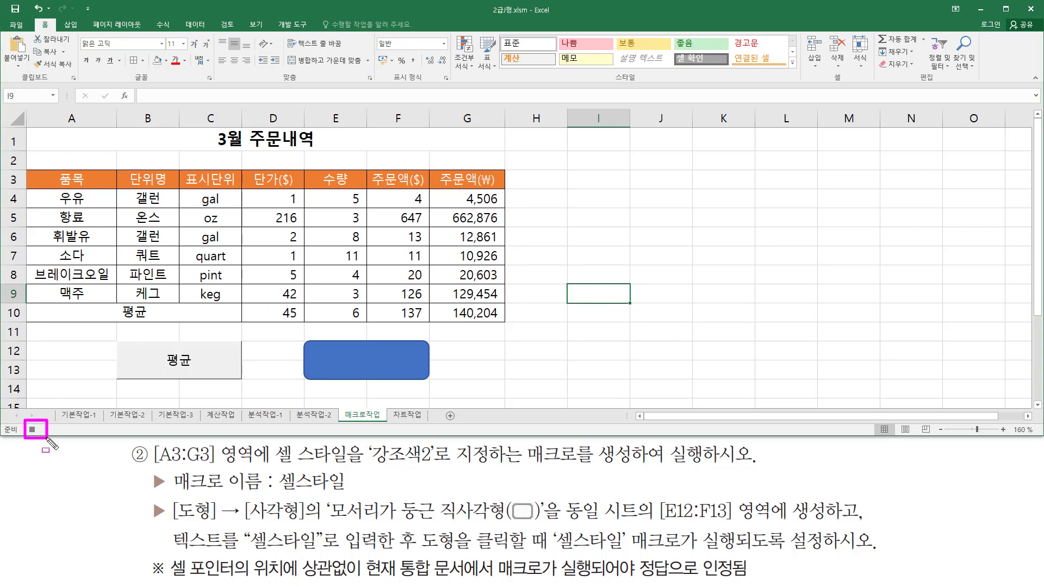
{"action": "left_click", "coordinate": [30, 429]}
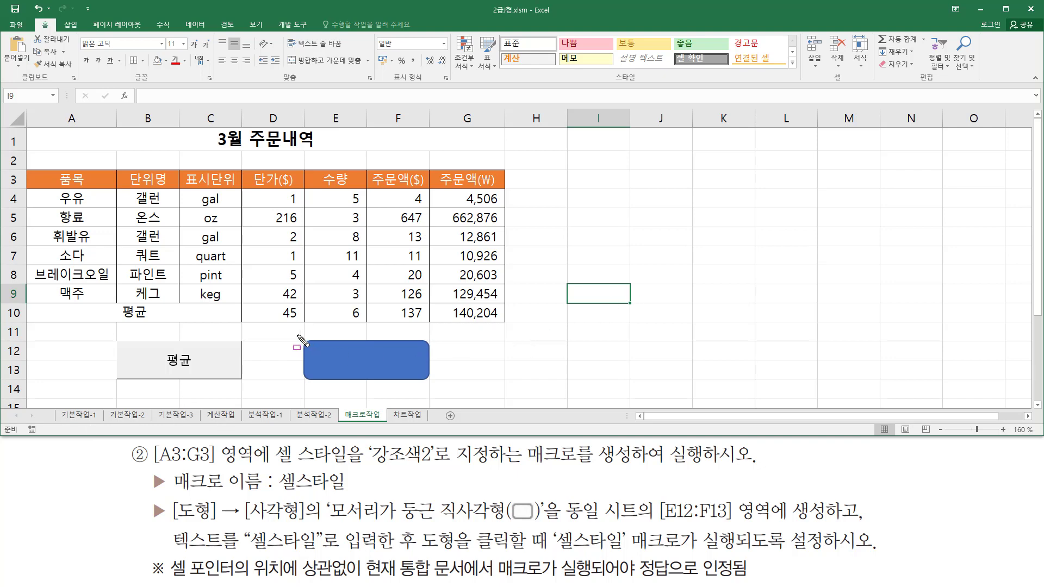
Step: Add the text 셀스타일 to the rounded rectangle in E12:F13
{"action": "mouse_move", "coordinate": [301, 339]}
{"action": "left_mouse_down"}
{"action": "mouse_move", "coordinate": [332, 378]}
{"action": "mouse_move", "coordinate": [448, 391]}
{"action": "left_mouse_up"}
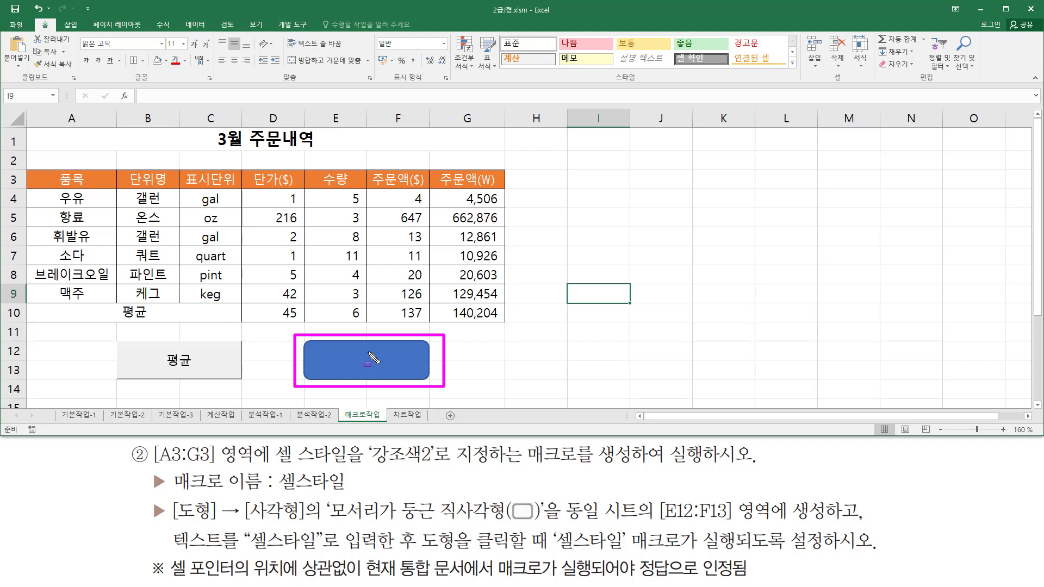
{"action": "key", "text": "Escape"}
{"action": "left_click", "coordinate": [408, 342]}
{"action": "right_click", "coordinate": [409, 342]}
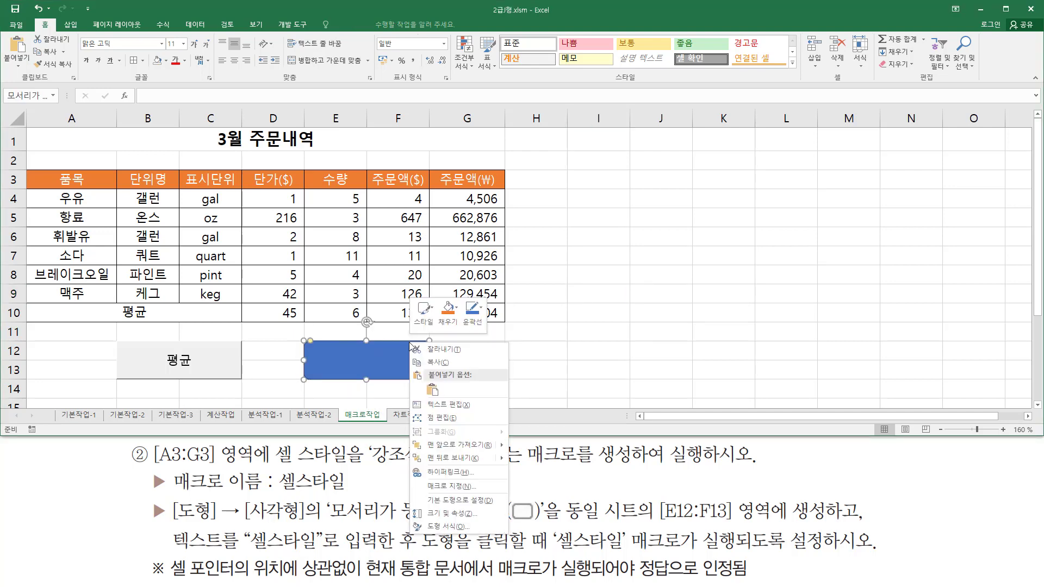
{"action": "left_click", "coordinate": [460, 406]}
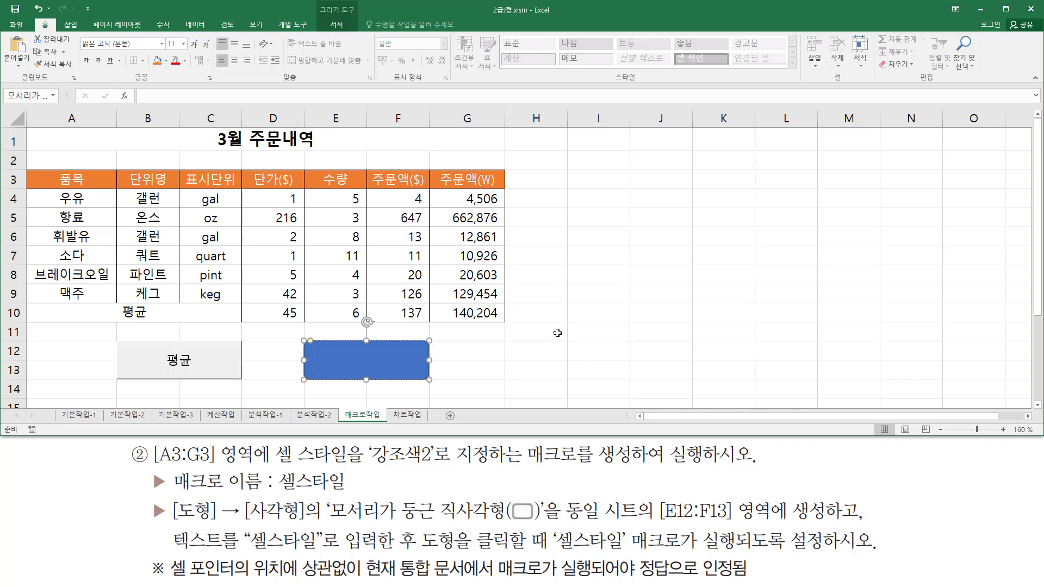
{"action": "type", "text": "셀스탕"}
{"action": "type", "text": "일"}
{"action": "left_click", "coordinate": [660, 257]}
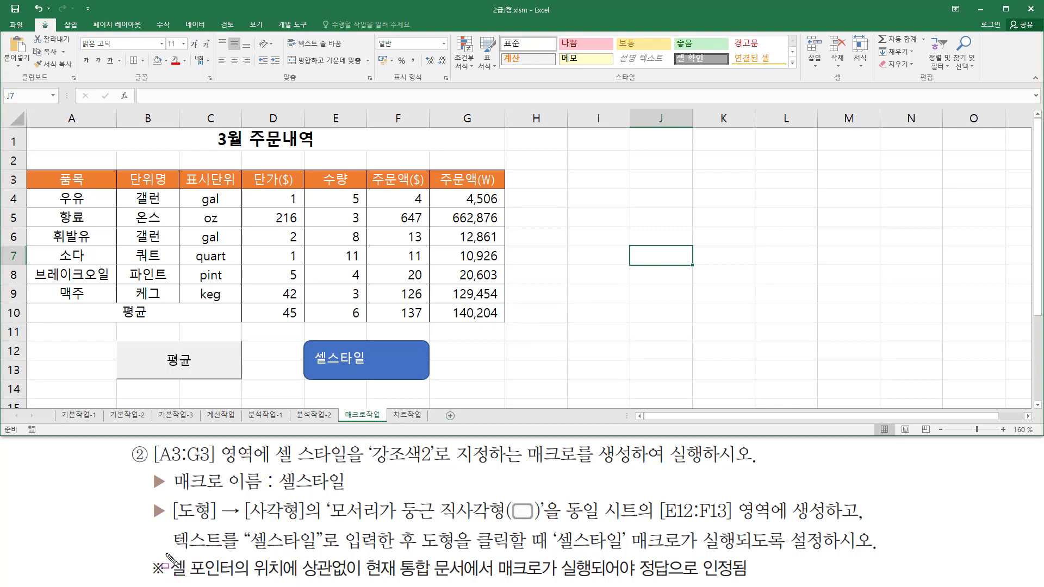
{"action": "mouse_move", "coordinate": [166, 554]}
{"action": "left_mouse_down"}
{"action": "mouse_move", "coordinate": [234, 576]}
{"action": "mouse_move", "coordinate": [315, 580]}
{"action": "mouse_move", "coordinate": [752, 582]}
{"action": "left_mouse_up"}
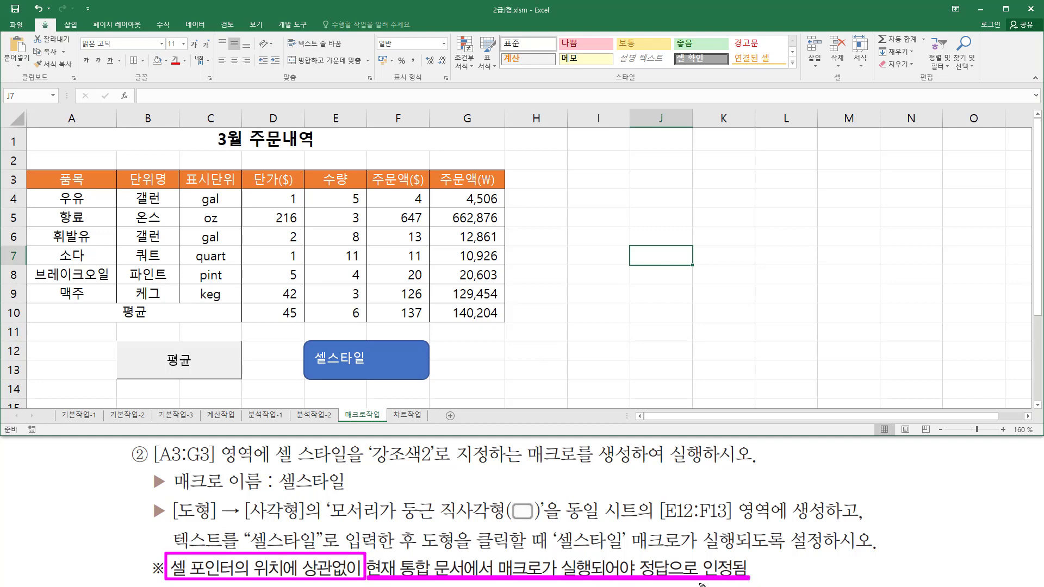
{"action": "key", "text": "Escape"}
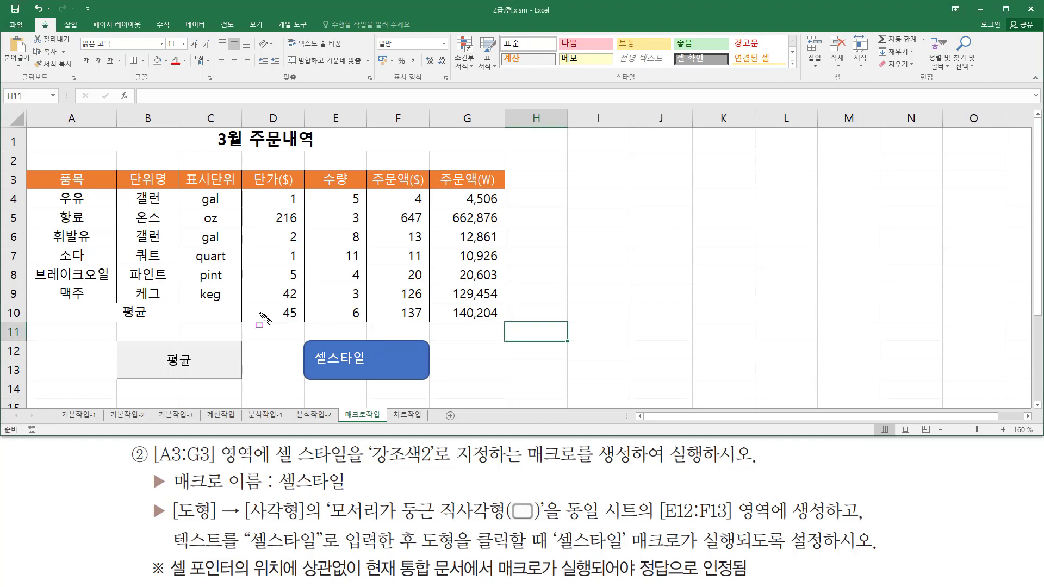
{"action": "left_click_drag", "start_coordinate": [256, 303], "coordinate": [510, 322]}
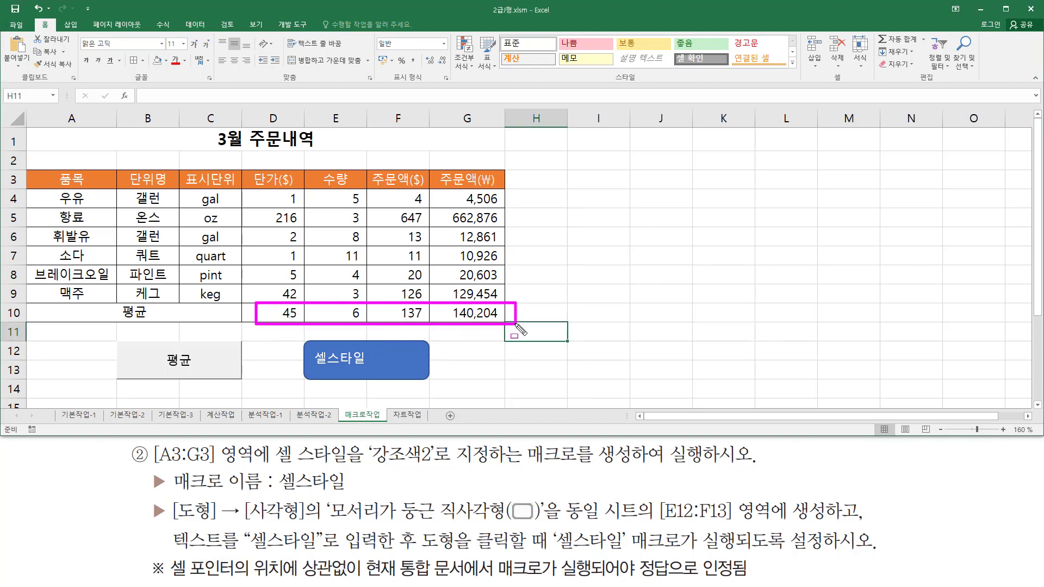
{"action": "key", "text": "Escape"}
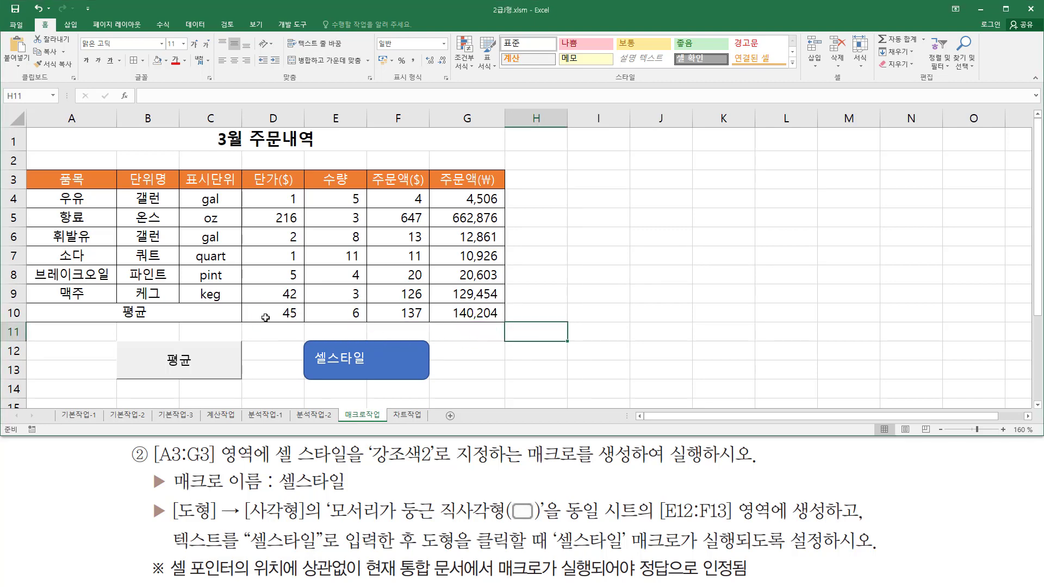
Step: Clear the averages in D10:G10 and apply the 강조색1 cell style to the header range A3:G3
{"action": "left_click_drag", "start_coordinate": [280, 314], "coordinate": [489, 316]}
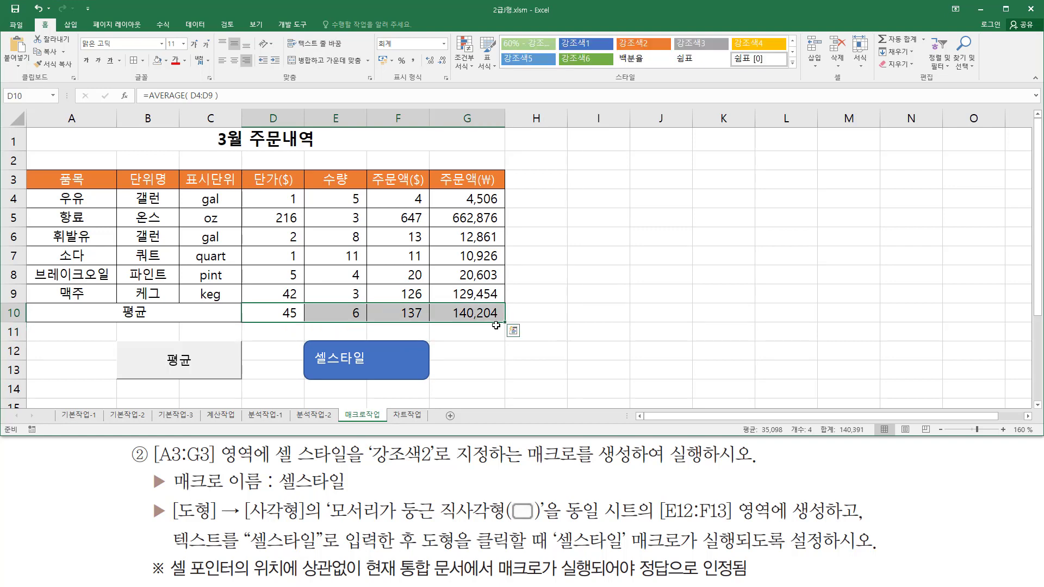
{"action": "key", "text": "Delete"}
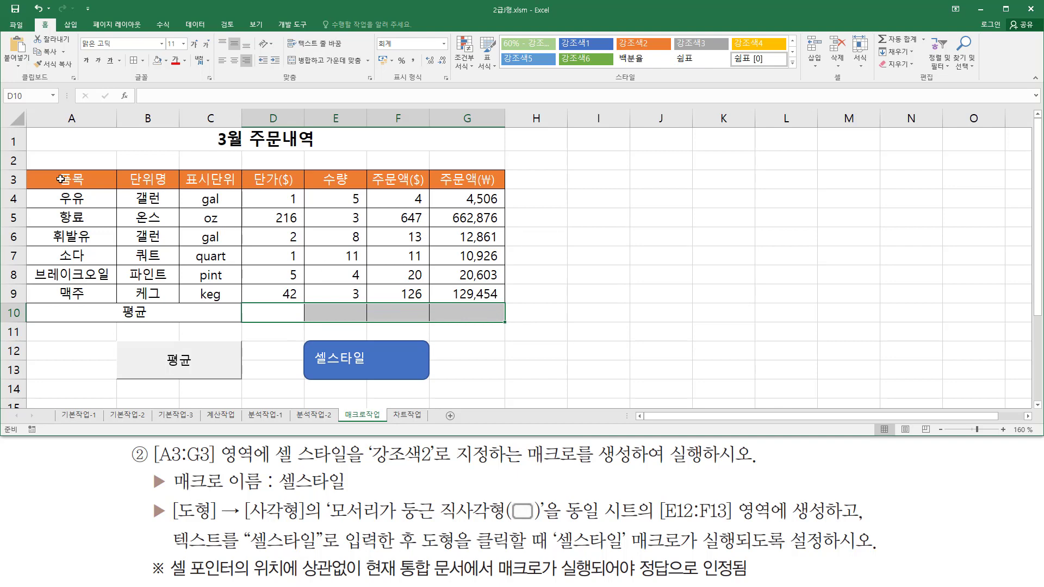
{"action": "left_click_drag", "start_coordinate": [60, 179], "coordinate": [471, 178]}
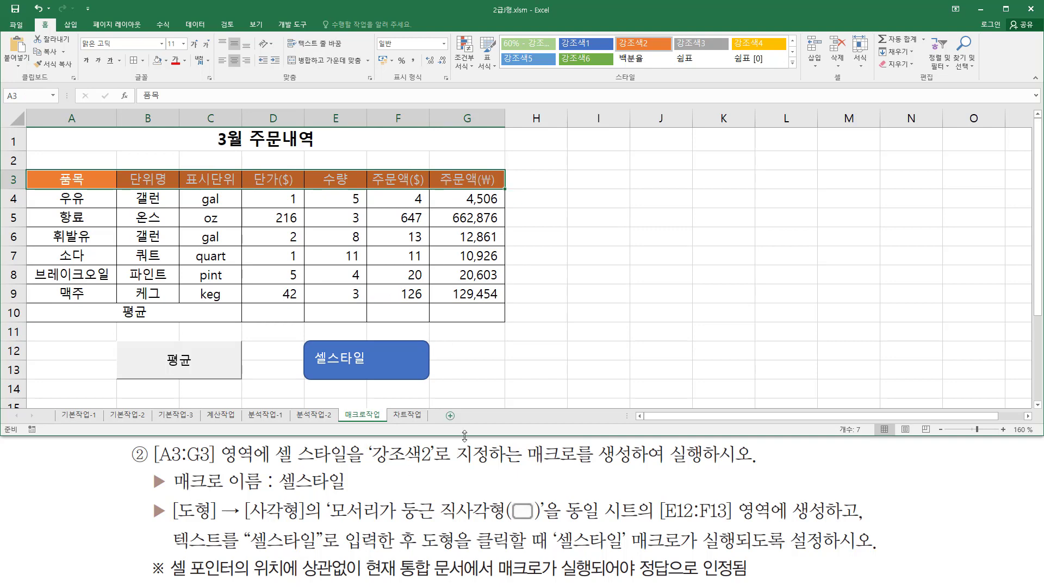
{"action": "left_click", "coordinate": [588, 48]}
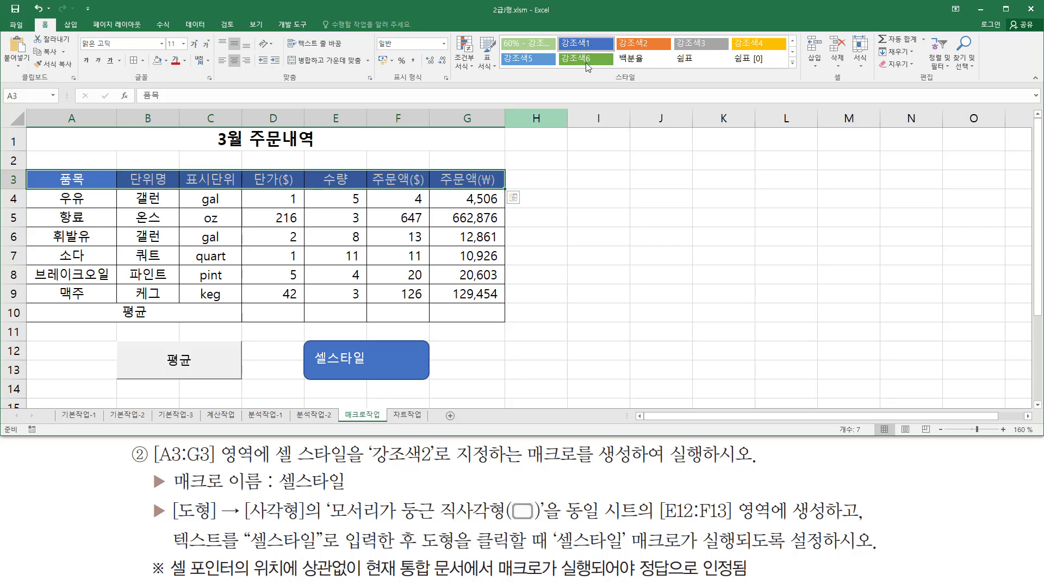
{"action": "left_click", "coordinate": [649, 287]}
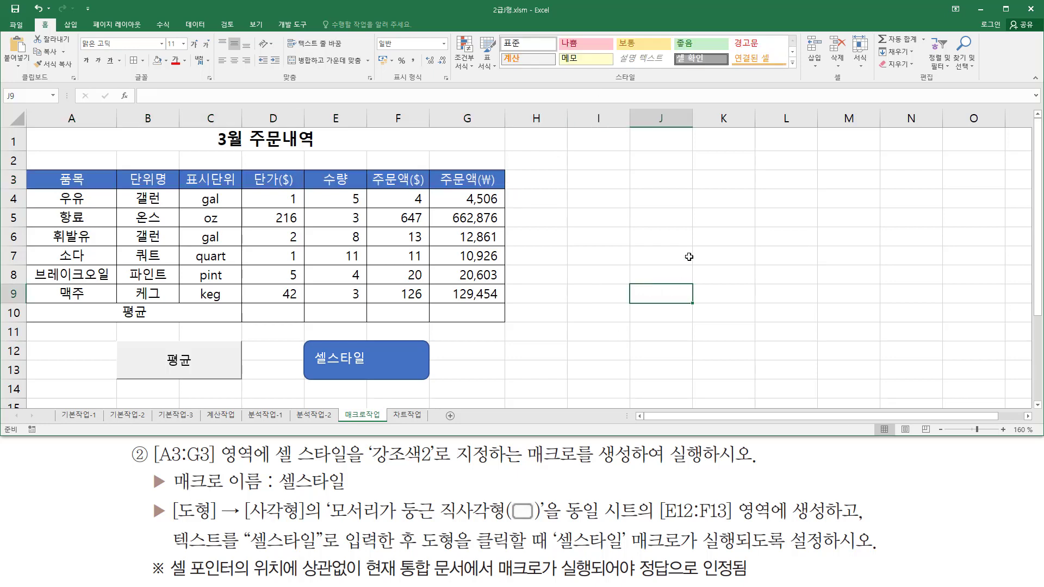
Step: Run the 평균 macro from its button in B12:C13 with a cell outside the table selected
{"action": "left_click", "coordinate": [689, 257]}
{"action": "left_click", "coordinate": [571, 223]}
{"action": "left_click", "coordinate": [604, 345]}
{"action": "left_click", "coordinate": [687, 335]}
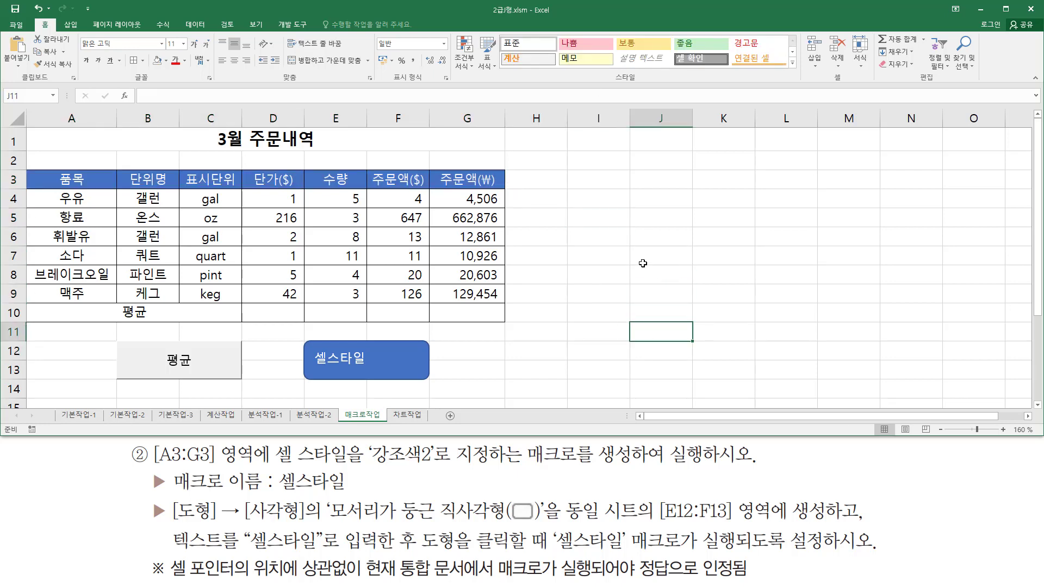
{"action": "left_click", "coordinate": [643, 263]}
{"action": "left_click", "coordinate": [591, 358]}
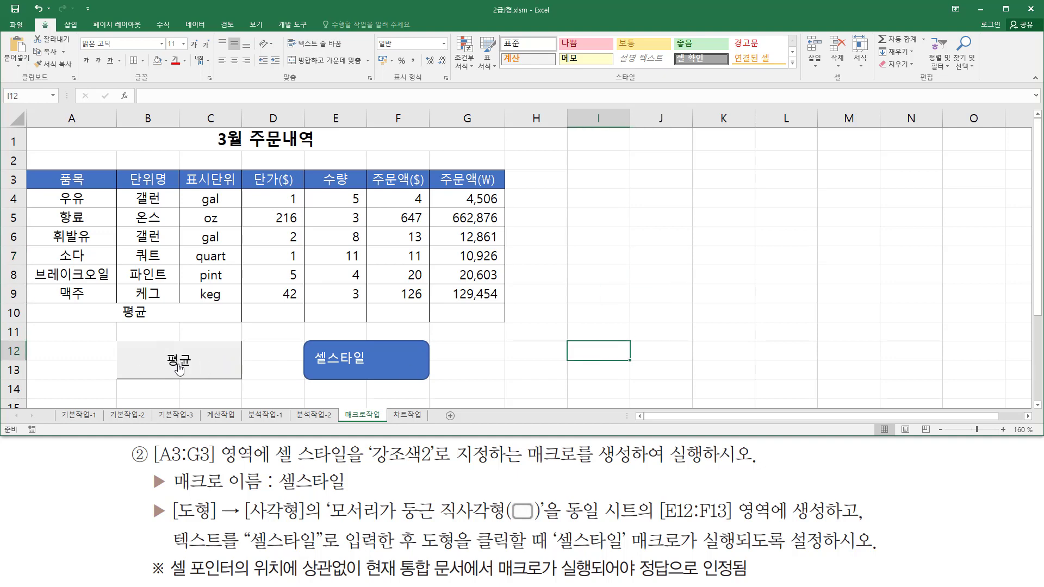
{"action": "left_click", "coordinate": [187, 376]}
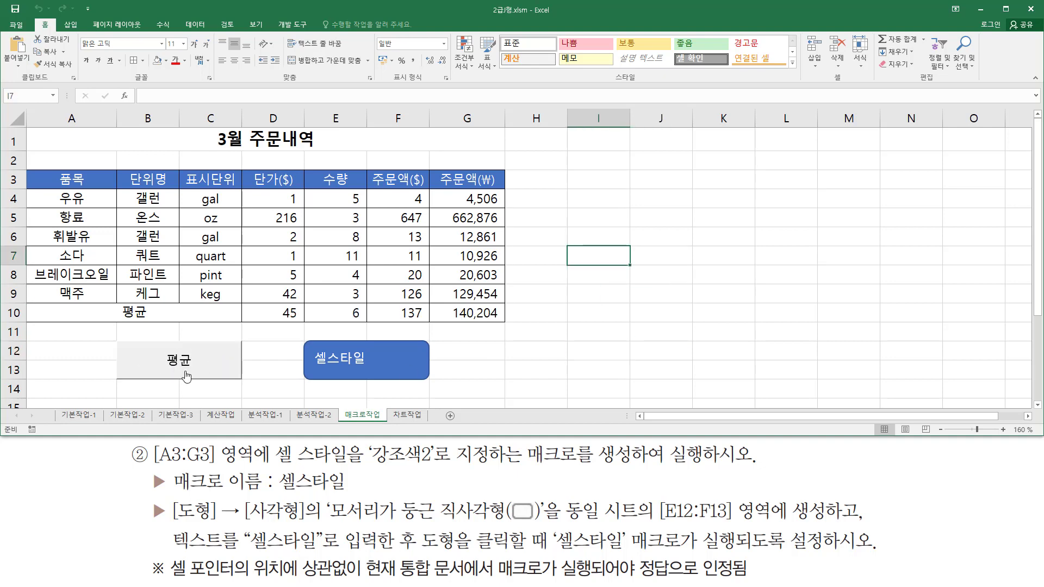
{"action": "mouse_move", "coordinate": [254, 303]}
{"action": "left_mouse_down"}
{"action": "mouse_move", "coordinate": [369, 322]}
{"action": "mouse_move", "coordinate": [513, 326]}
{"action": "left_mouse_up"}
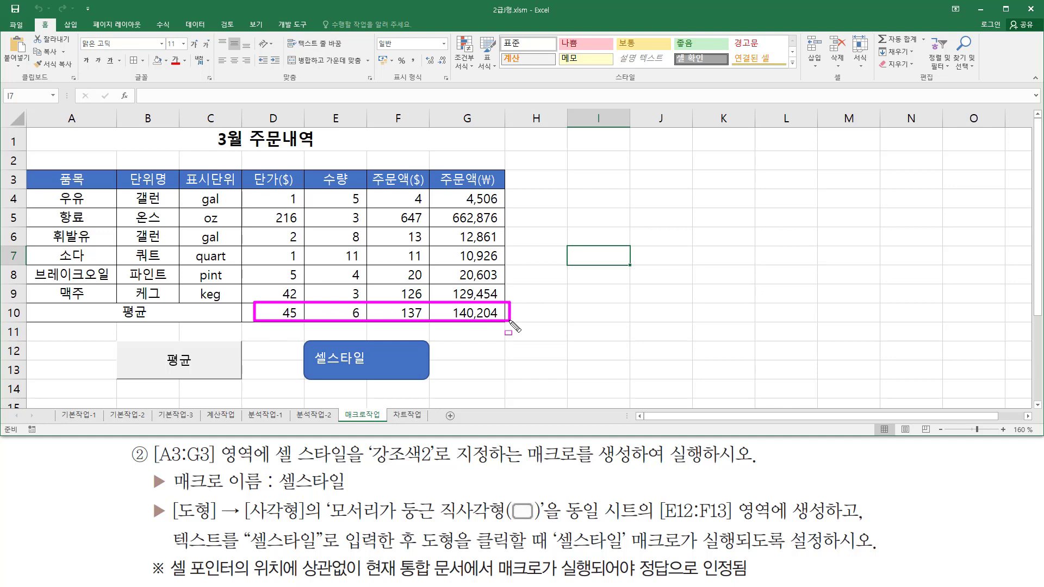
Step: Run the 셀스타일 macro from the rounded rectangle in E12:F13 with an empty cell outside the table selected
{"action": "left_click", "coordinate": [595, 308]}
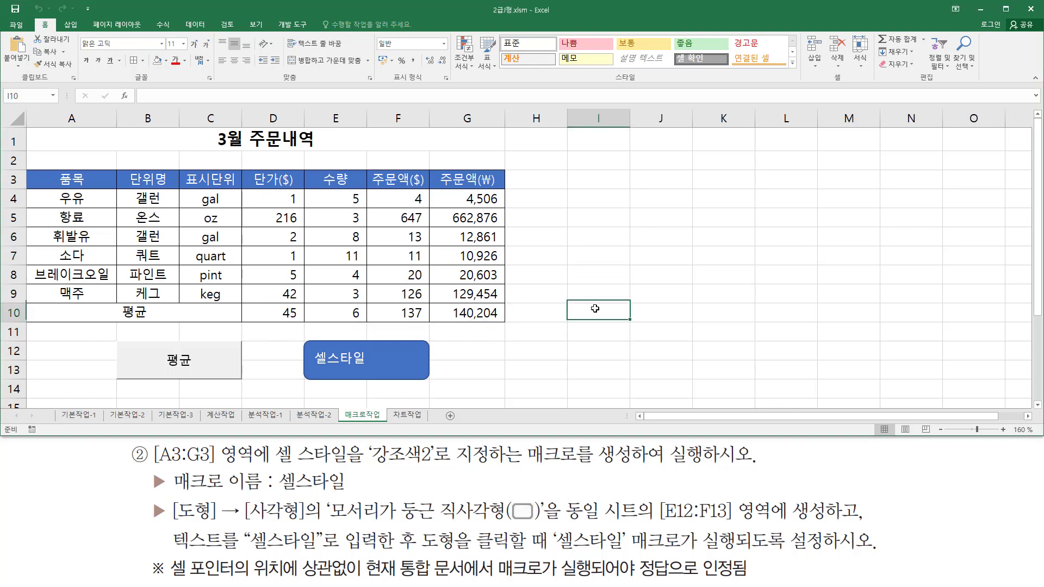
{"action": "left_click", "coordinate": [669, 285]}
{"action": "left_click", "coordinate": [578, 257]}
{"action": "left_click", "coordinate": [604, 353]}
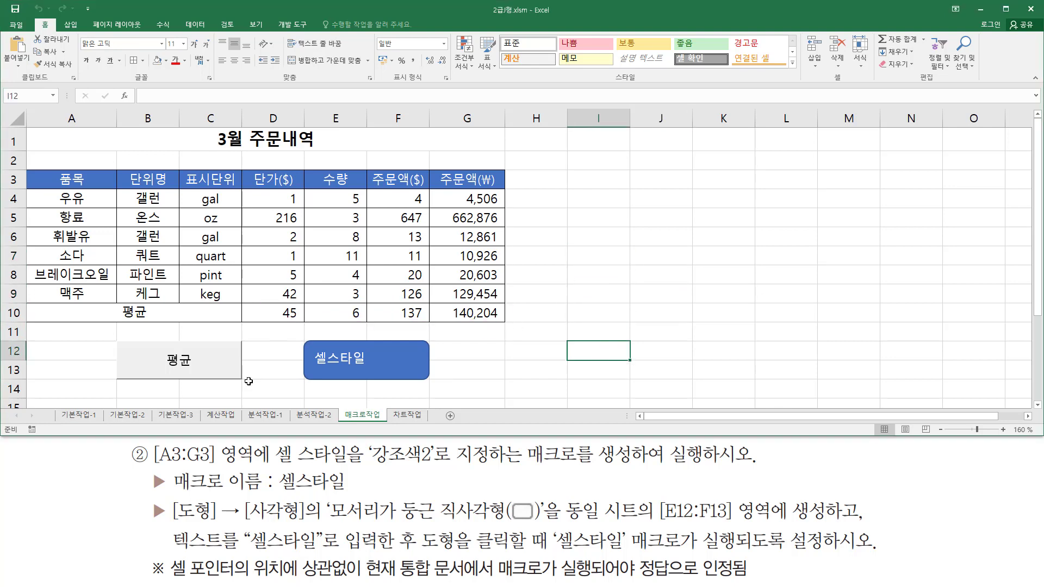
{"action": "left_click", "coordinate": [70, 354]}
{"action": "left_click_drag", "start_coordinate": [305, 333], "coordinate": [433, 386]}
{"action": "key", "text": "Escape"}
{"action": "left_click", "coordinate": [375, 356]}
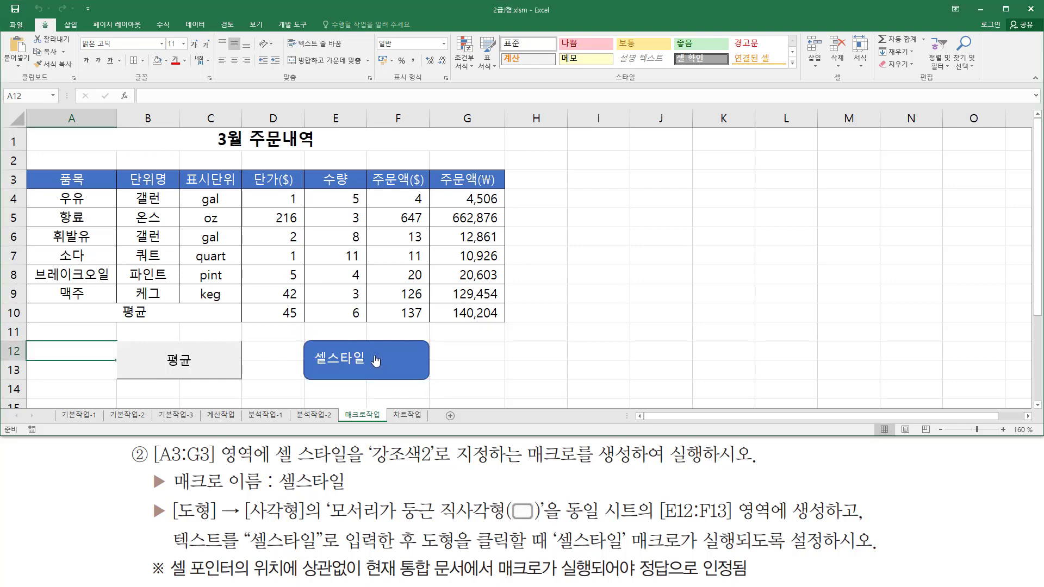
{"action": "left_click", "coordinate": [375, 361]}
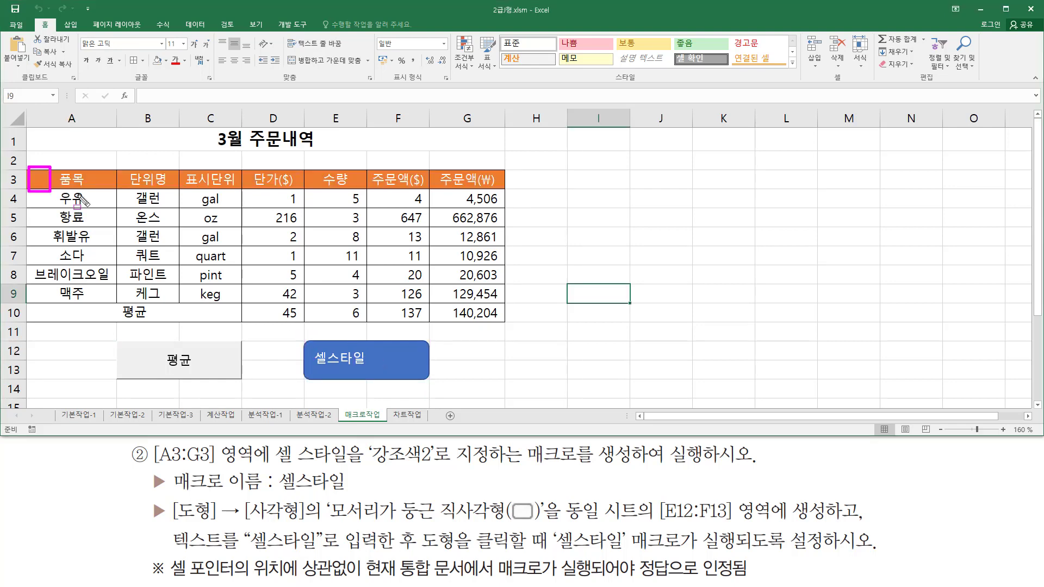
{"action": "mouse_move", "coordinate": [28, 167]}
{"action": "left_mouse_down"}
{"action": "mouse_move", "coordinate": [503, 201]}
{"action": "mouse_move", "coordinate": [511, 193]}
{"action": "left_mouse_up"}
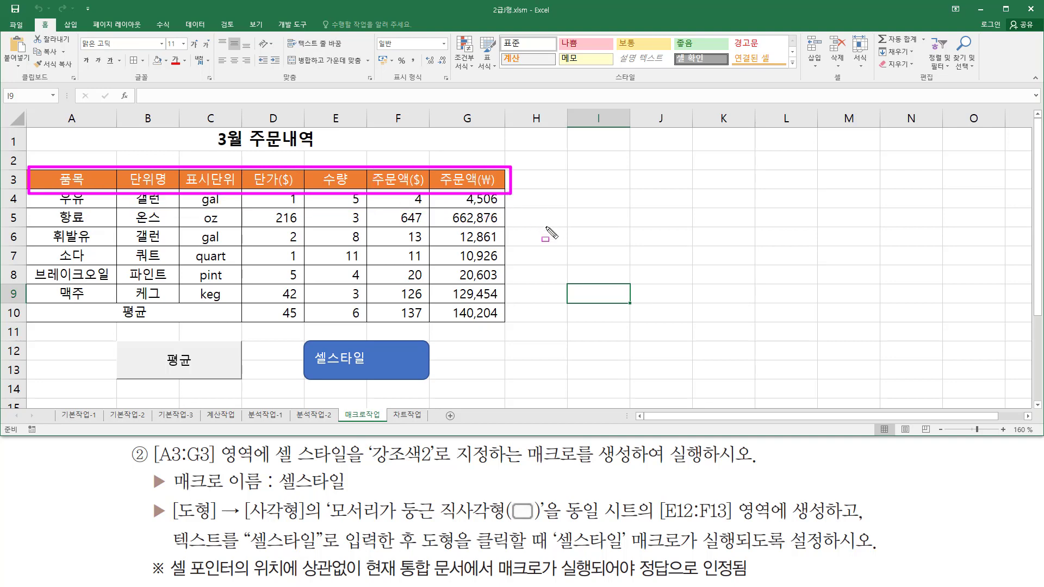
{"action": "key", "text": "Escape"}
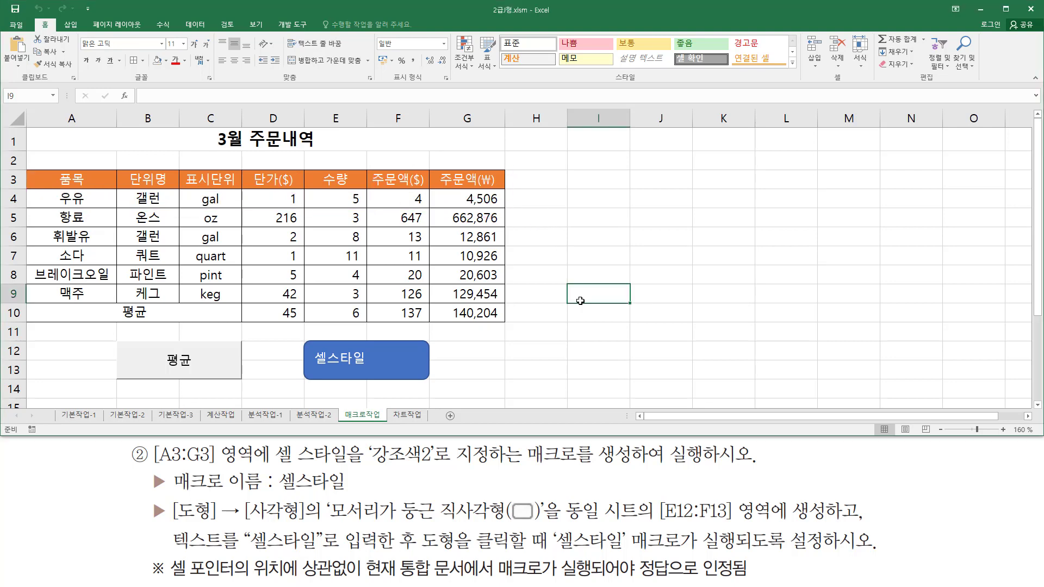
{"action": "left_click", "coordinate": [680, 310]}
{"action": "left_click", "coordinate": [673, 241]}
{"action": "left_click", "coordinate": [619, 275]}
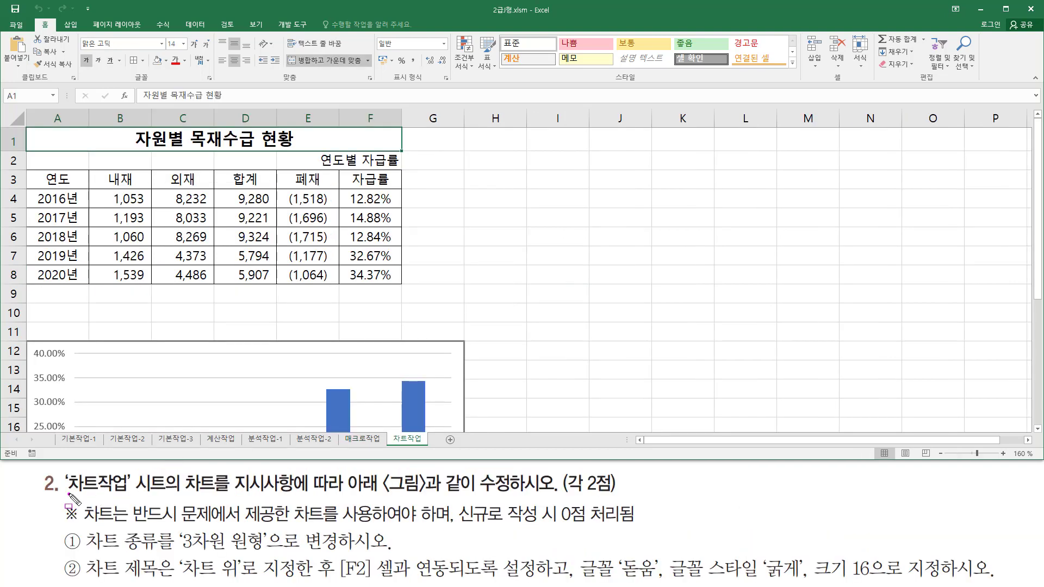
Step: Examine the source table in A1:F8 and the existing column chart below it on the 차트작업 sheet
{"action": "mouse_move", "coordinate": [70, 496]}
{"action": "left_mouse_down"}
{"action": "mouse_move", "coordinate": [128, 497]}
{"action": "mouse_move", "coordinate": [130, 472]}
{"action": "left_mouse_up"}
{"action": "left_click_drag", "start_coordinate": [175, 496], "coordinate": [555, 495]}
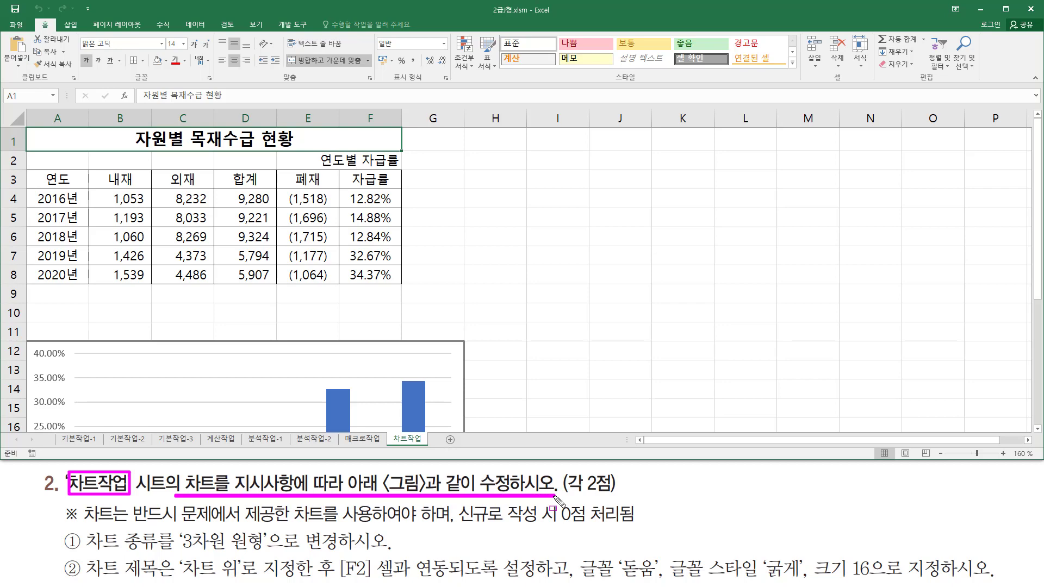
{"action": "left_click_drag", "start_coordinate": [85, 526], "coordinate": [625, 523]}
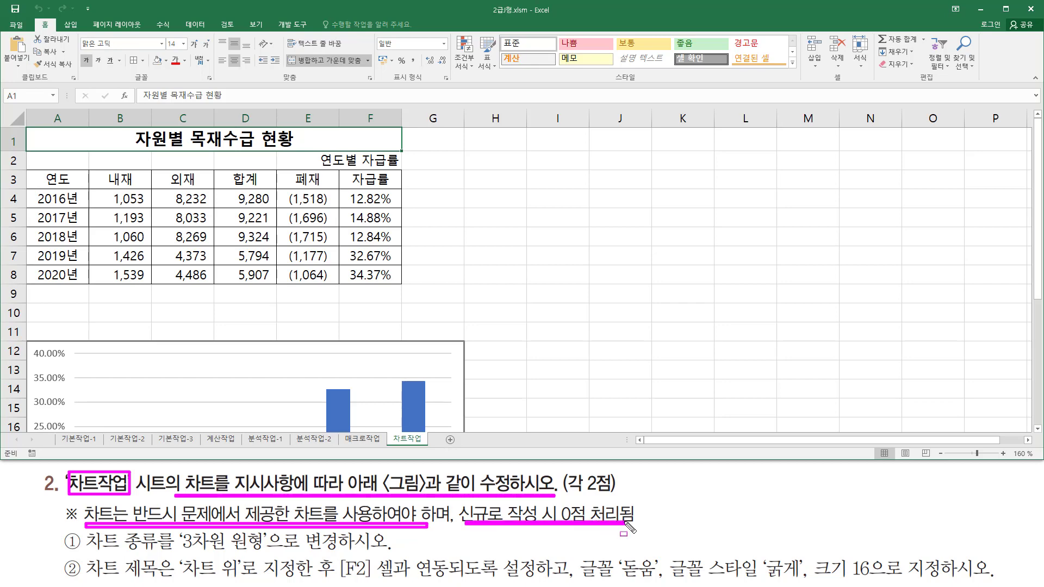
{"action": "key", "text": "Escape"}
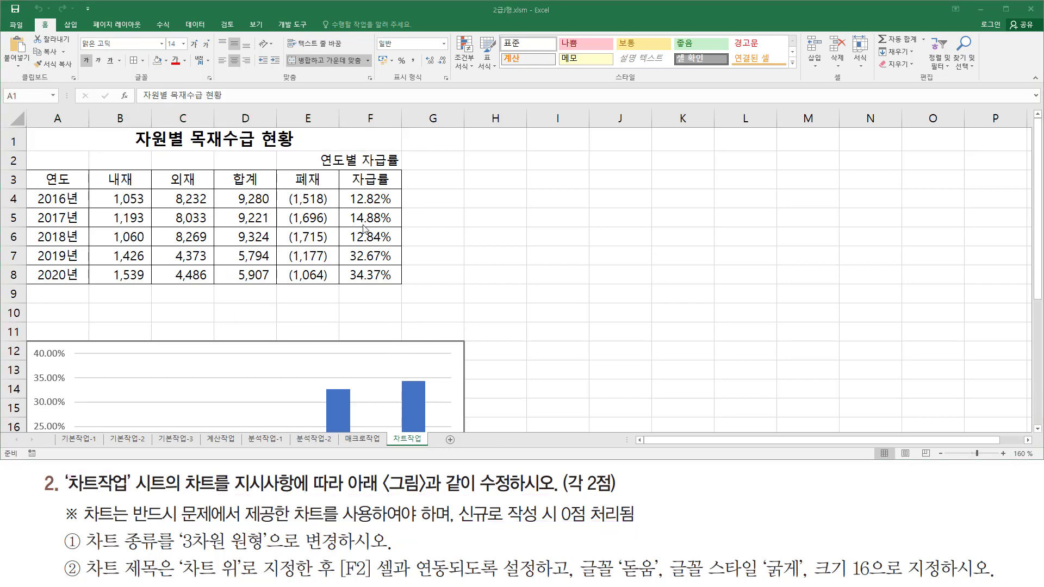
{"action": "key", "text": "ctrl+2"}
{"action": "mouse_move", "coordinate": [30, 128]}
{"action": "left_mouse_down"}
{"action": "mouse_move", "coordinate": [291, 268]}
{"action": "mouse_move", "coordinate": [406, 287]}
{"action": "left_mouse_up"}
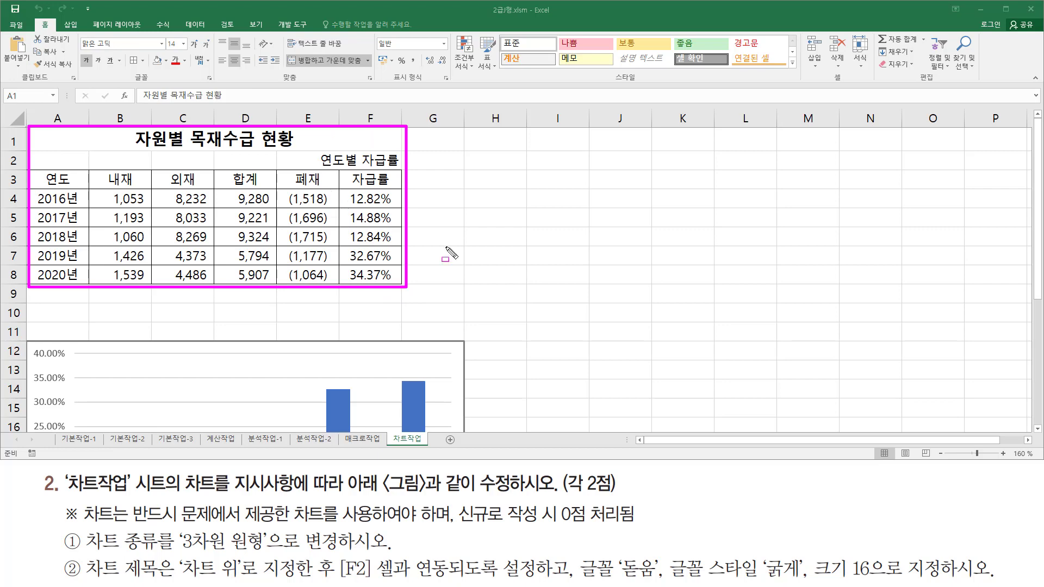
{"action": "key", "text": "Escape"}
{"action": "left_click", "coordinate": [547, 294]}
{"action": "scroll", "coordinate": [546, 293], "scroll_direction": "down", "scroll_amount": 3}
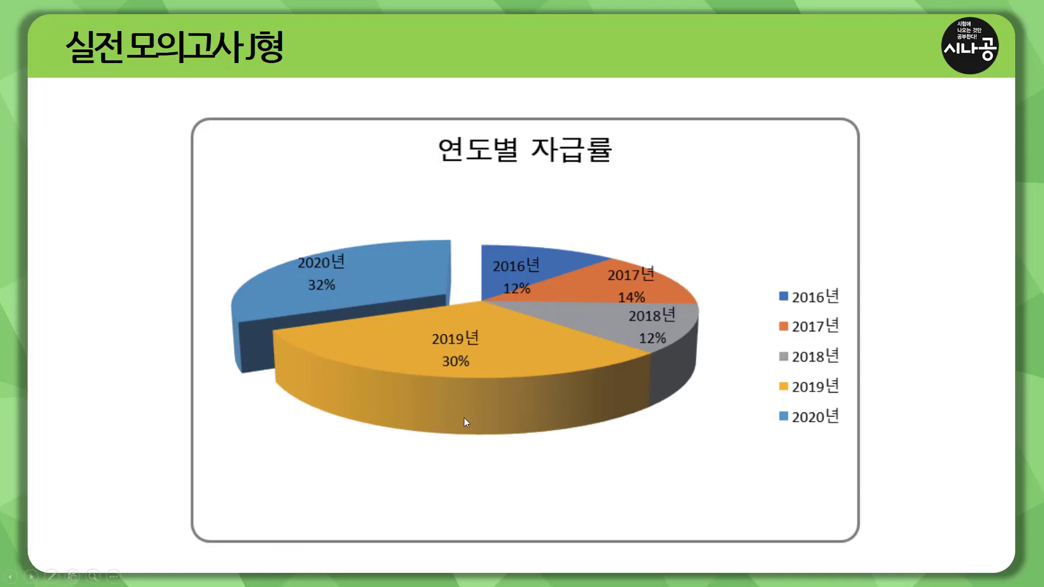
{"action": "mouse_move", "coordinate": [222, 211]}
{"action": "left_mouse_down"}
{"action": "mouse_move", "coordinate": [295, 375]}
{"action": "mouse_move", "coordinate": [720, 452]}
{"action": "left_mouse_up"}
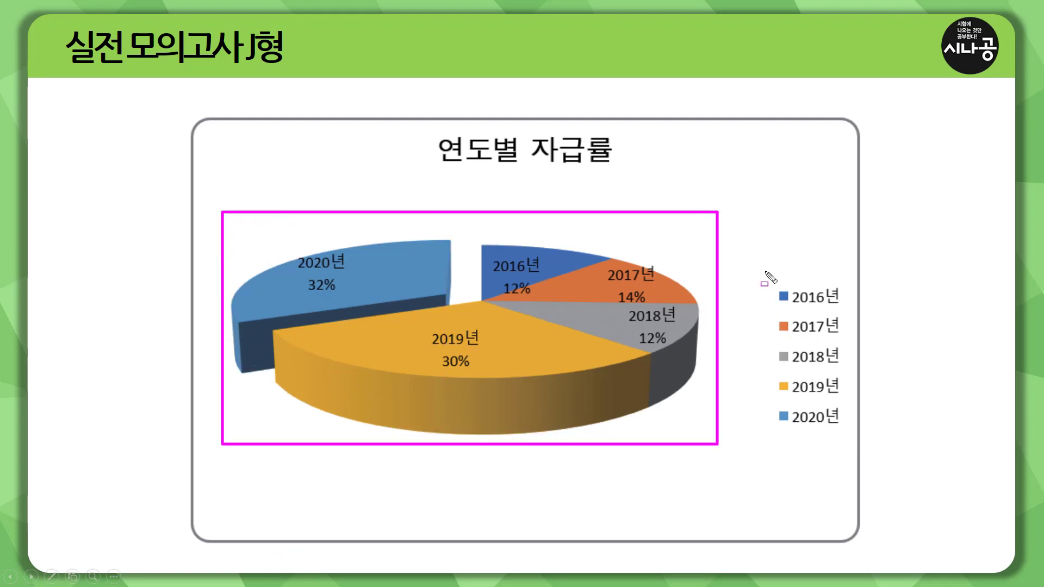
{"action": "mouse_move", "coordinate": [766, 271]}
{"action": "left_mouse_down"}
{"action": "mouse_move", "coordinate": [855, 455]}
{"action": "mouse_move", "coordinate": [850, 443]}
{"action": "left_mouse_up"}
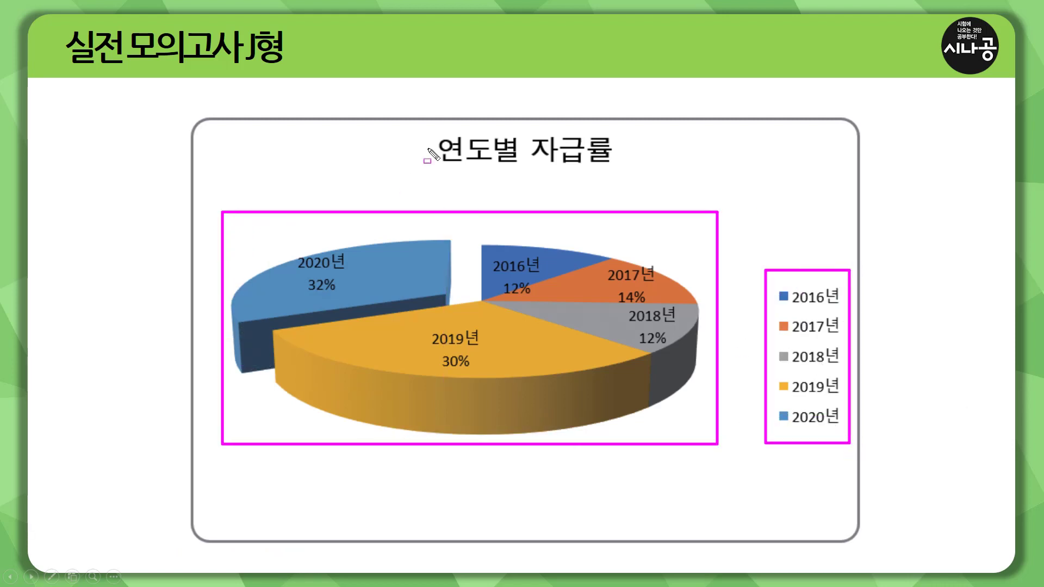
{"action": "mouse_move", "coordinate": [425, 129]}
{"action": "left_mouse_down"}
{"action": "mouse_move", "coordinate": [483, 170]}
{"action": "mouse_move", "coordinate": [630, 180]}
{"action": "left_mouse_up"}
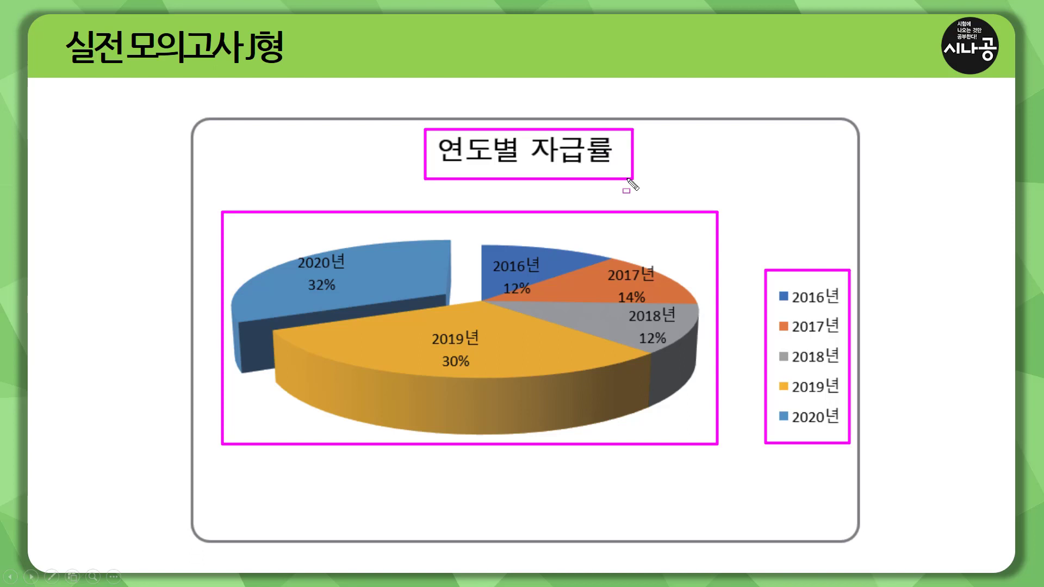
{"action": "mouse_move", "coordinate": [175, 103]}
{"action": "left_mouse_down"}
{"action": "mouse_move", "coordinate": [248, 452]}
{"action": "mouse_move", "coordinate": [785, 555]}
{"action": "mouse_move", "coordinate": [877, 555]}
{"action": "left_mouse_up"}
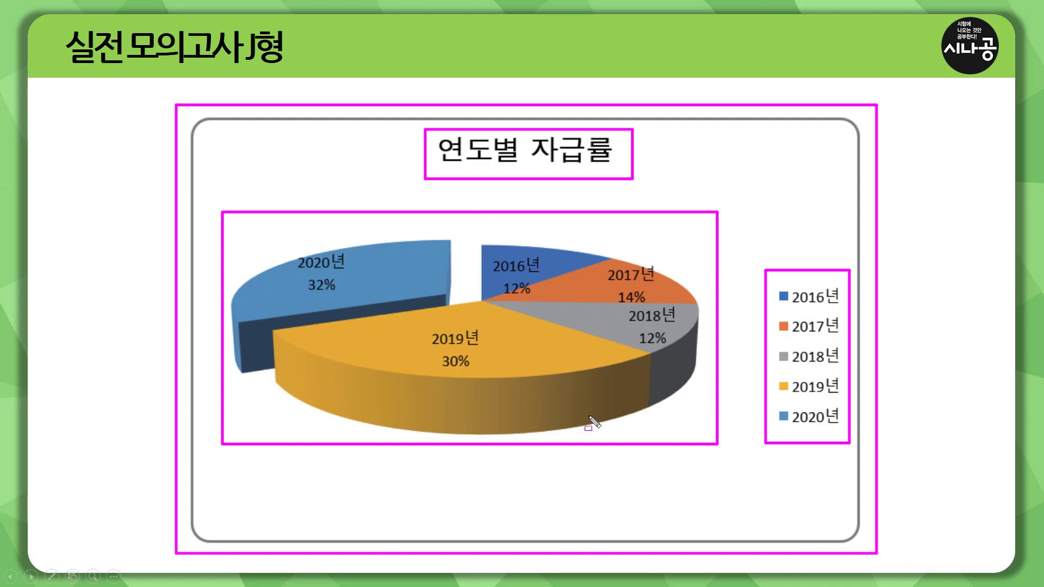
{"action": "key", "text": "e"}
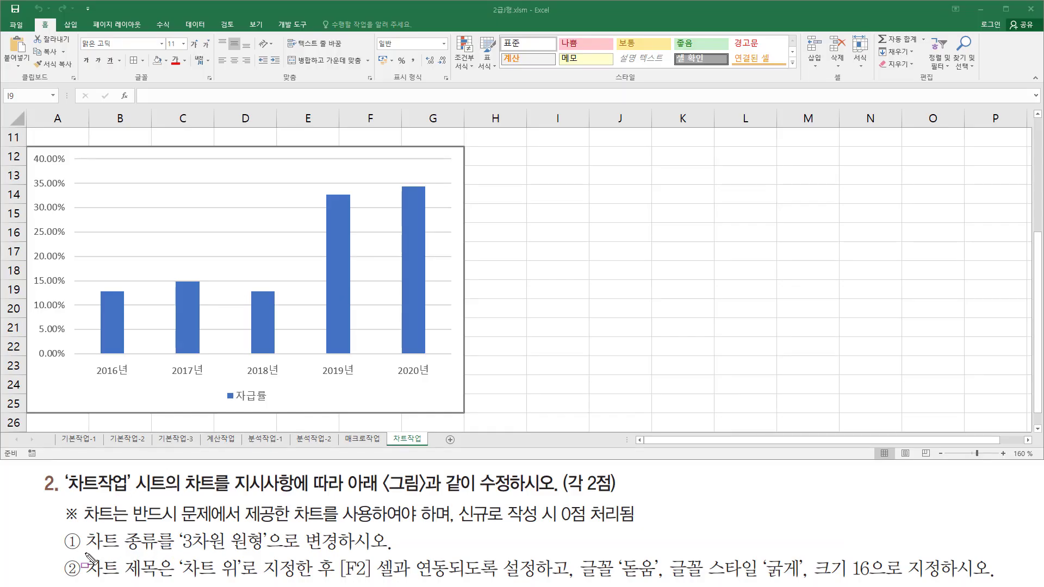
Step: Change the column chart on the 차트작업 sheet to the 3차원 원형 chart type
{"action": "mouse_move", "coordinate": [84, 552]}
{"action": "left_mouse_down"}
{"action": "mouse_move", "coordinate": [293, 570]}
{"action": "mouse_move", "coordinate": [274, 556]}
{"action": "mouse_move", "coordinate": [389, 556]}
{"action": "left_mouse_up"}
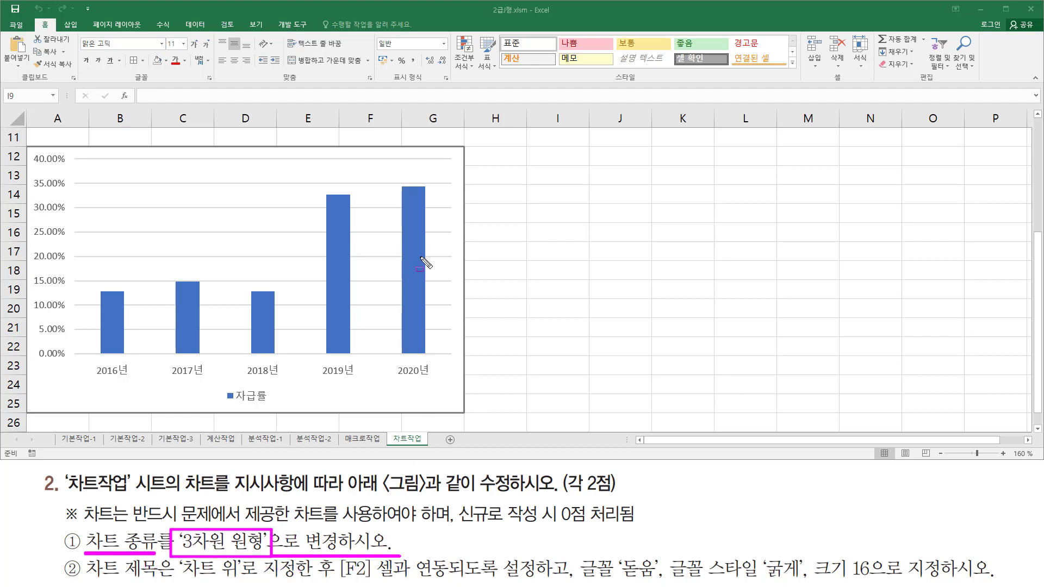
{"action": "key", "text": "Escape"}
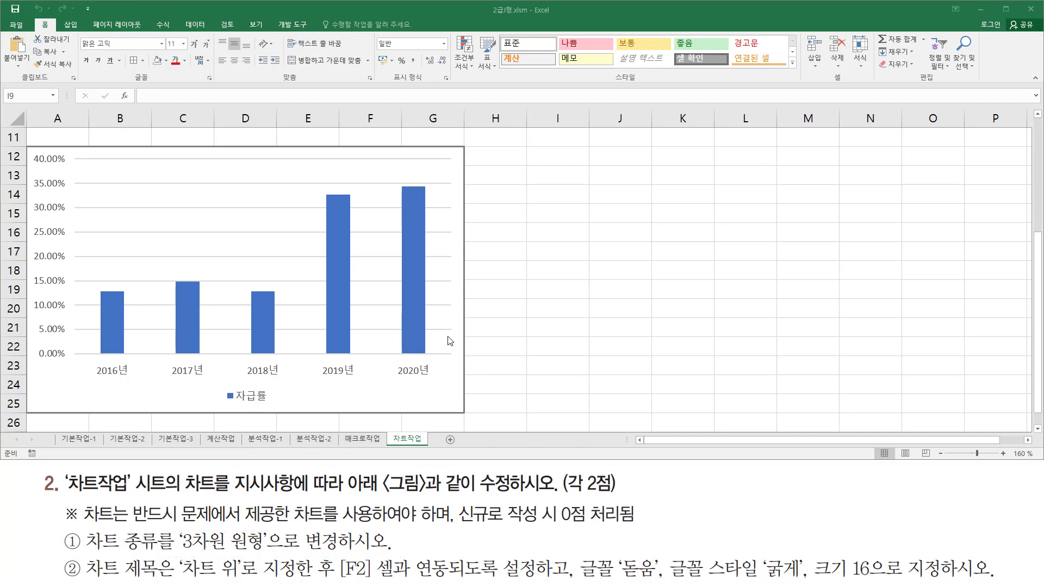
{"action": "left_click", "coordinate": [460, 382]}
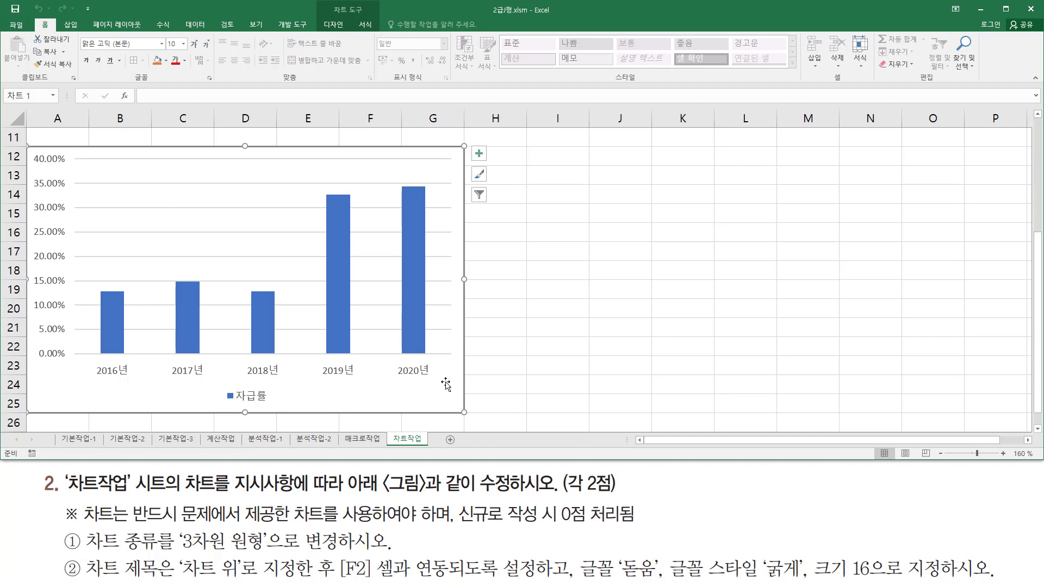
{"action": "left_click", "coordinate": [335, 26]}
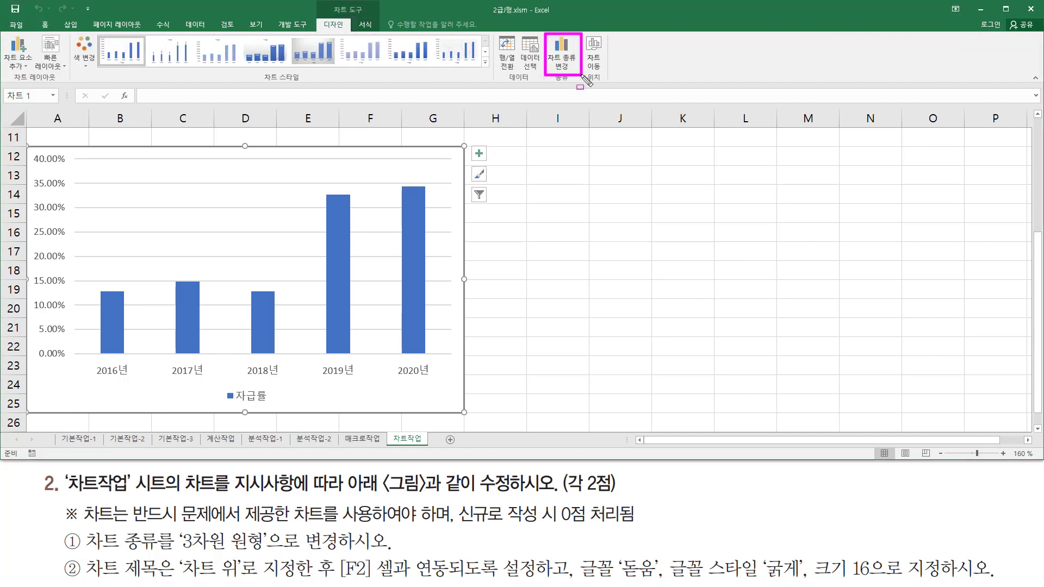
{"action": "right_click", "coordinate": [460, 154]}
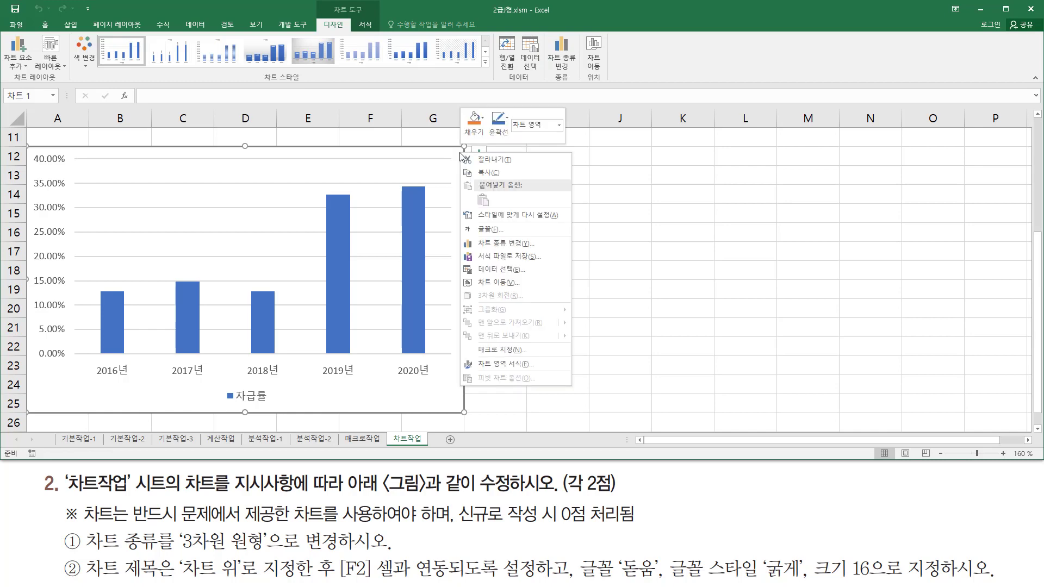
{"action": "left_click", "coordinate": [502, 245]}
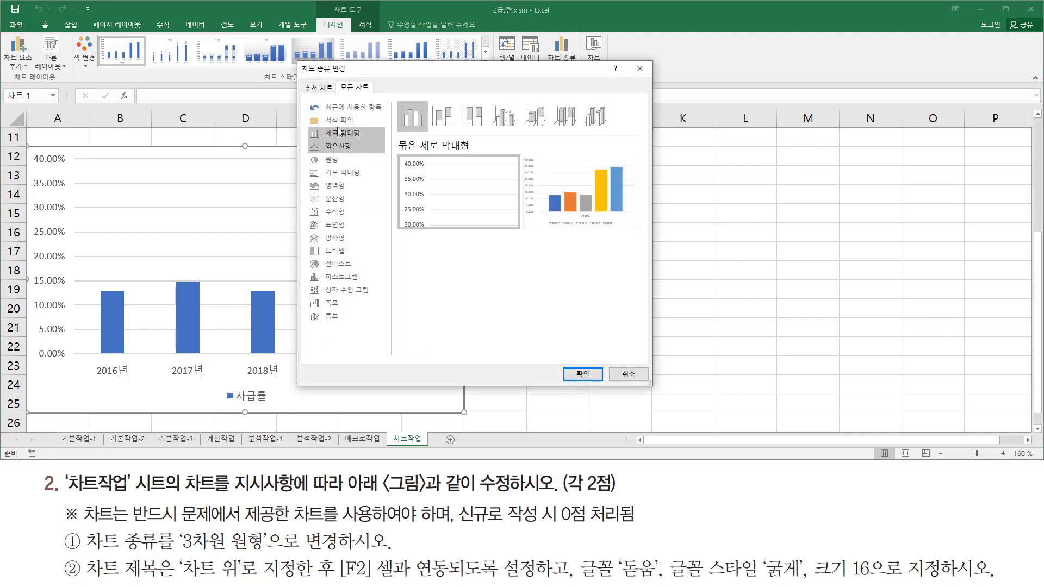
{"action": "mouse_move", "coordinate": [296, 62]}
{"action": "left_mouse_down"}
{"action": "mouse_move", "coordinate": [559, 320]}
{"action": "mouse_move", "coordinate": [654, 353]}
{"action": "mouse_move", "coordinate": [651, 394]}
{"action": "left_mouse_up"}
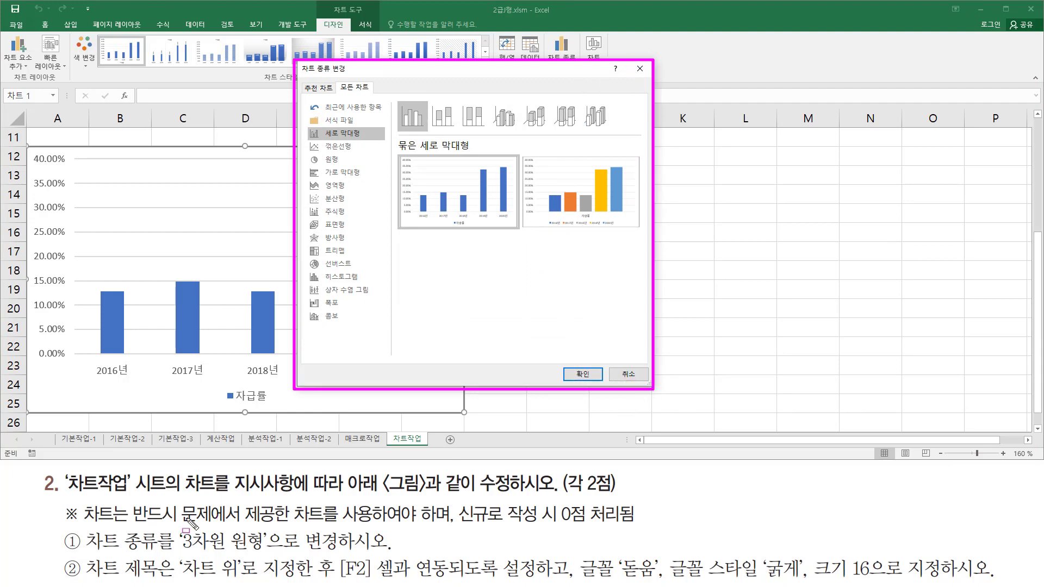
{"action": "left_click_drag", "start_coordinate": [174, 554], "coordinate": [269, 554]}
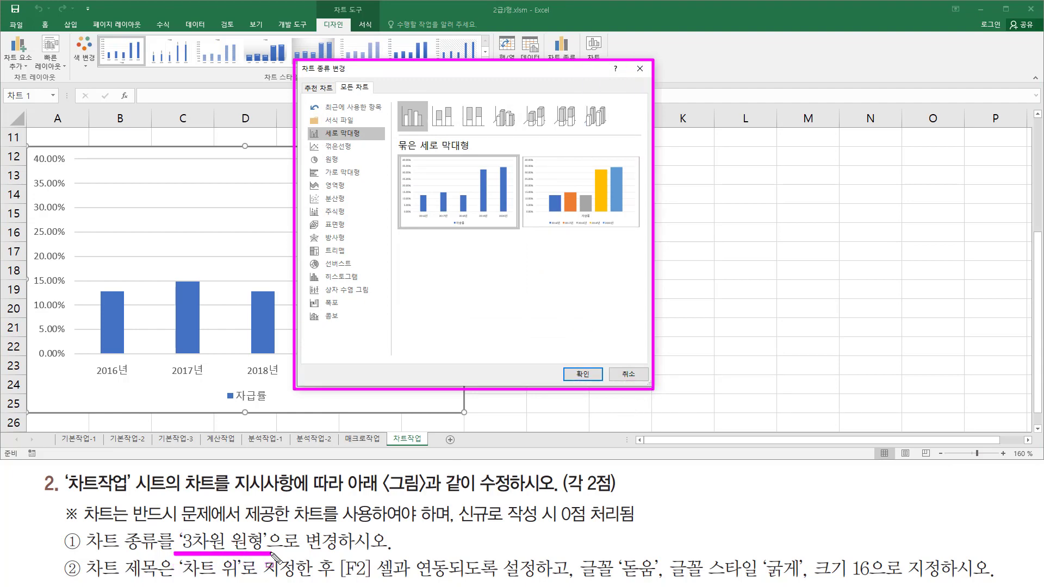
{"action": "left_click_drag", "start_coordinate": [303, 153], "coordinate": [358, 167]}
{"action": "left_click", "coordinate": [333, 161]}
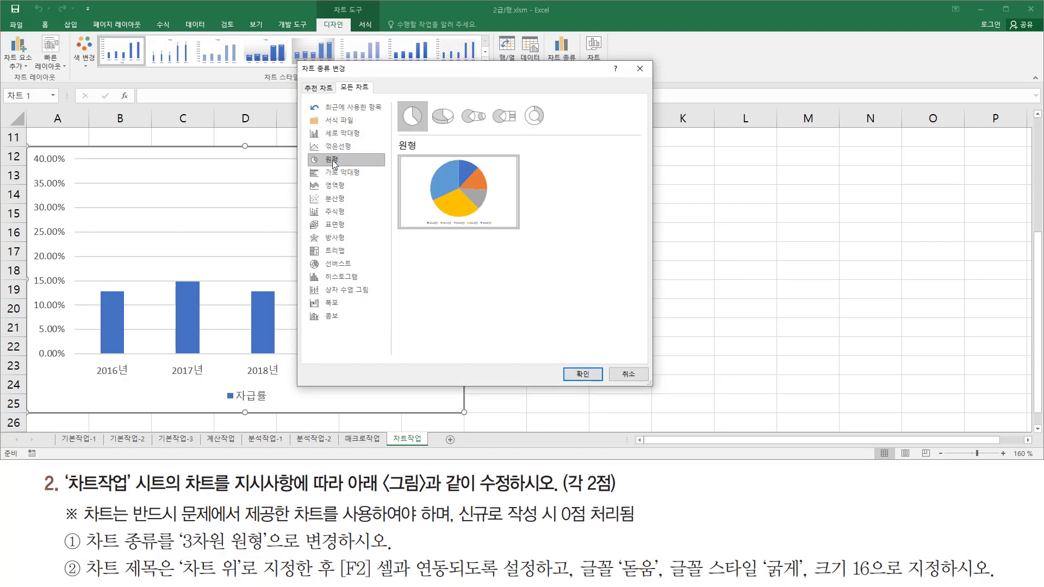
{"action": "left_click", "coordinate": [441, 118]}
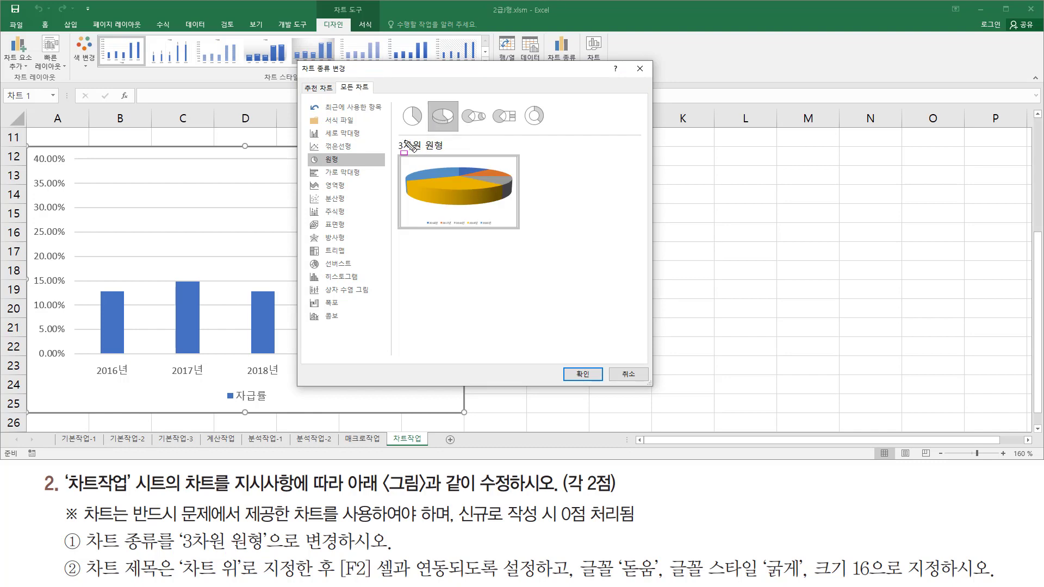
{"action": "left_click_drag", "start_coordinate": [392, 139], "coordinate": [454, 156]}
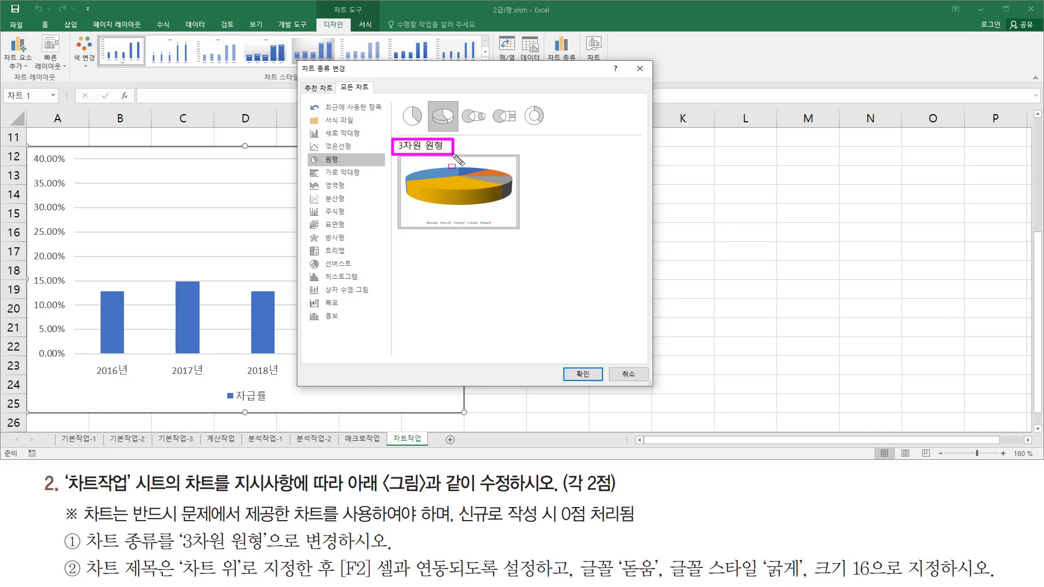
{"action": "left_click_drag", "start_coordinate": [553, 360], "coordinate": [607, 390]}
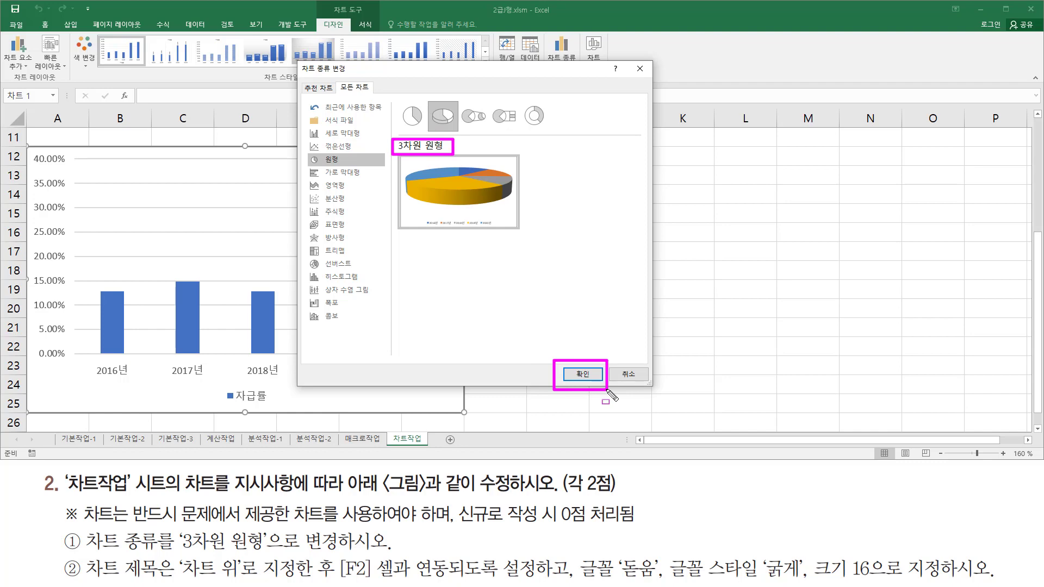
{"action": "left_click", "coordinate": [585, 374]}
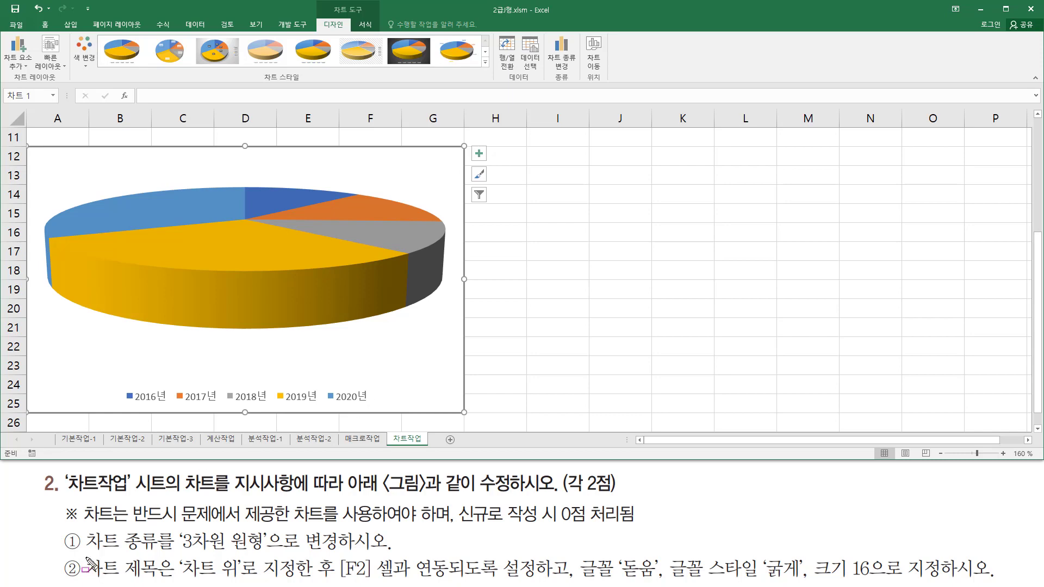
Step: Add a chart title to the 3-D pie chart using the 차트 위 position
{"action": "mouse_move", "coordinate": [84, 555]}
{"action": "left_mouse_down"}
{"action": "mouse_move", "coordinate": [122, 580]}
{"action": "mouse_move", "coordinate": [319, 582]}
{"action": "left_mouse_up"}
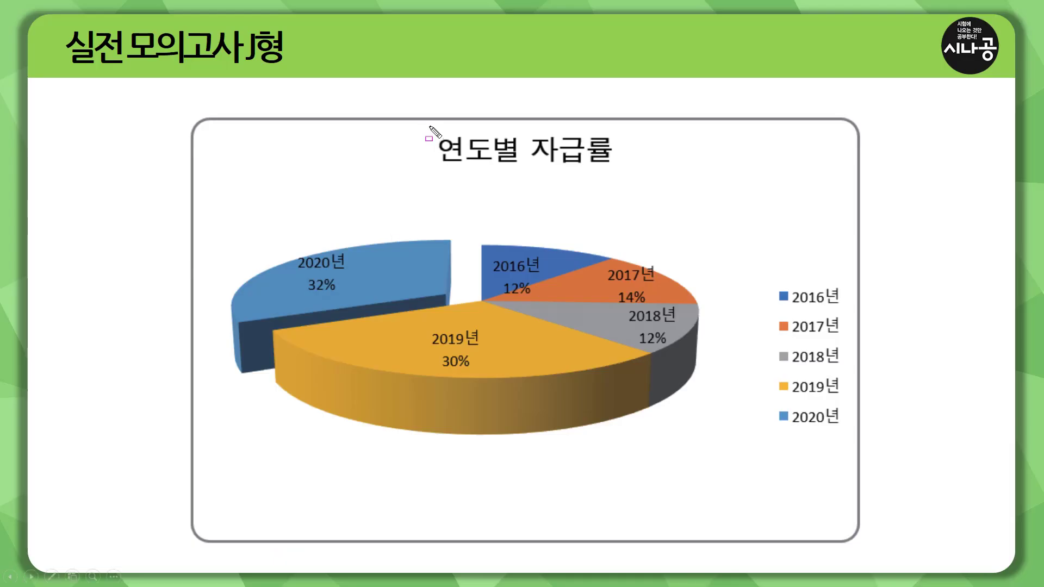
{"action": "left_click_drag", "start_coordinate": [429, 126], "coordinate": [626, 171]}
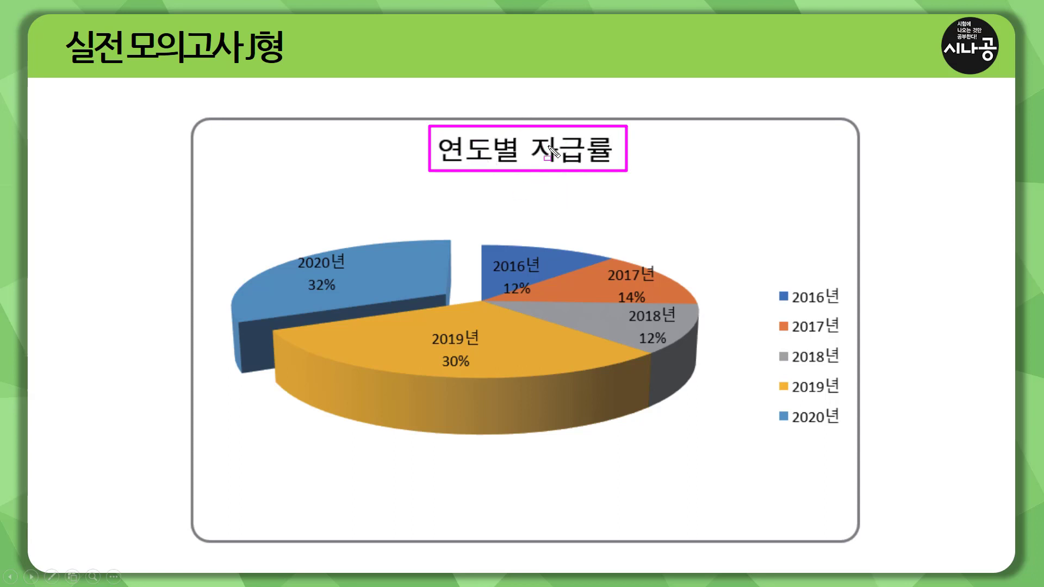
{"action": "key", "text": "e"}
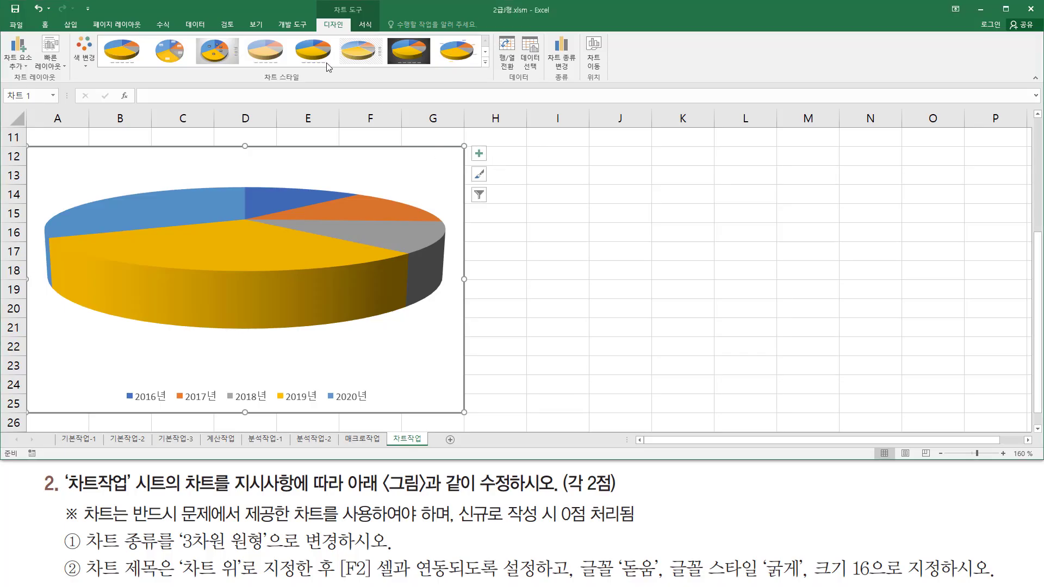
{"action": "key", "text": "ctrl+2"}
{"action": "mouse_move", "coordinate": [328, 4]}
{"action": "left_mouse_down"}
{"action": "mouse_move", "coordinate": [373, 16]}
{"action": "mouse_move", "coordinate": [338, 33]}
{"action": "mouse_move", "coordinate": [350, 36]}
{"action": "left_mouse_up"}
{"action": "left_click_drag", "start_coordinate": [7, 83], "coordinate": [65, 84]}
{"action": "left_click_drag", "start_coordinate": [3, 34], "coordinate": [37, 74]}
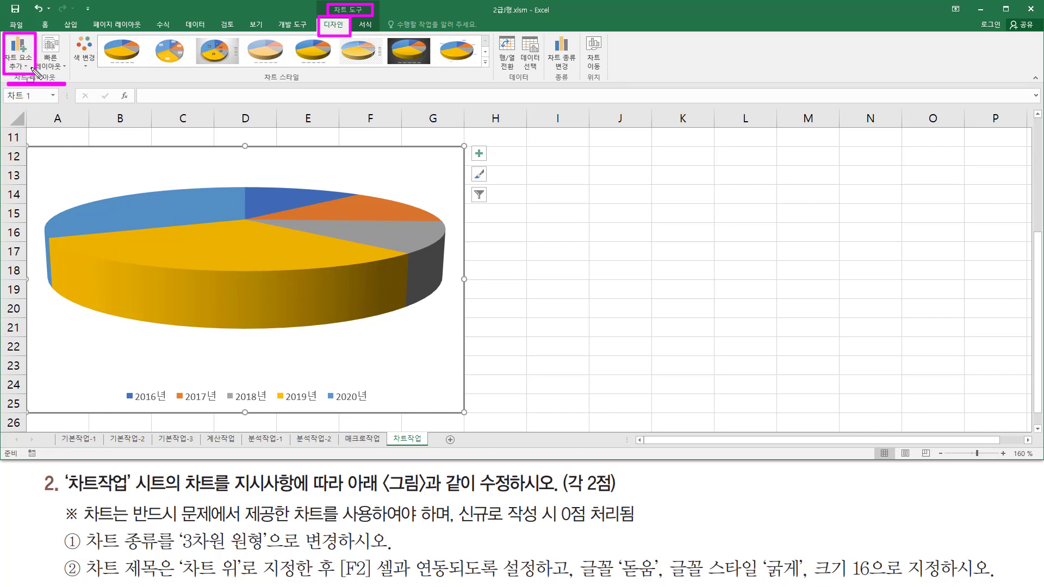
{"action": "key", "text": "Escape"}
{"action": "left_click", "coordinate": [25, 67]}
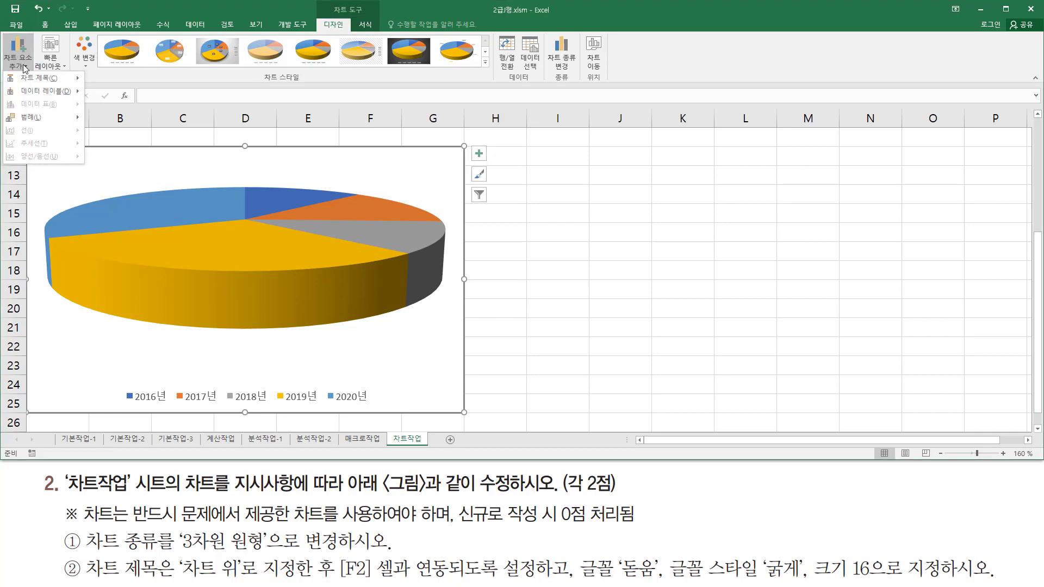
{"action": "mouse_move", "coordinate": [35, 78]}
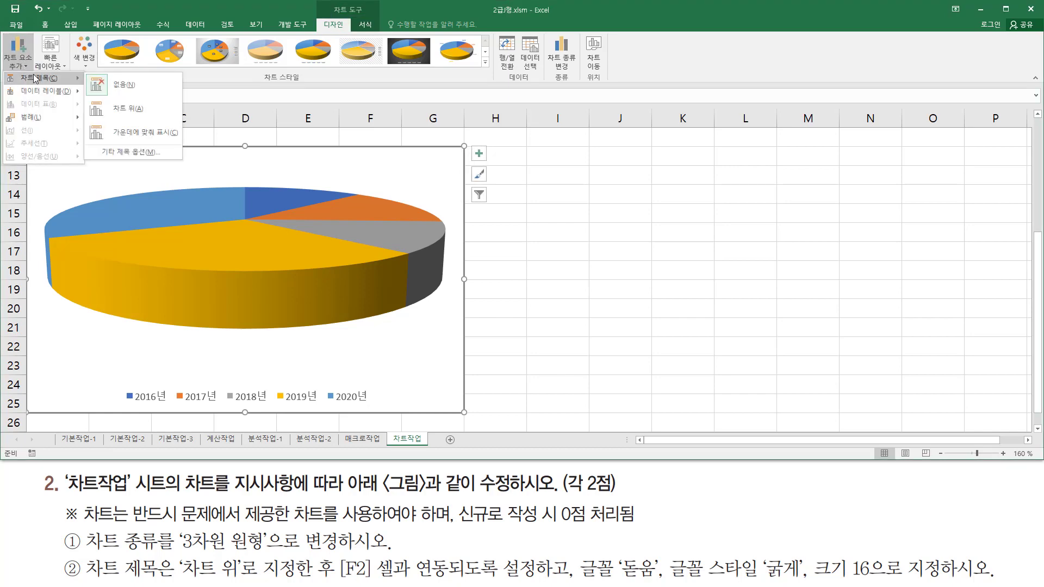
{"action": "left_click", "coordinate": [148, 112]}
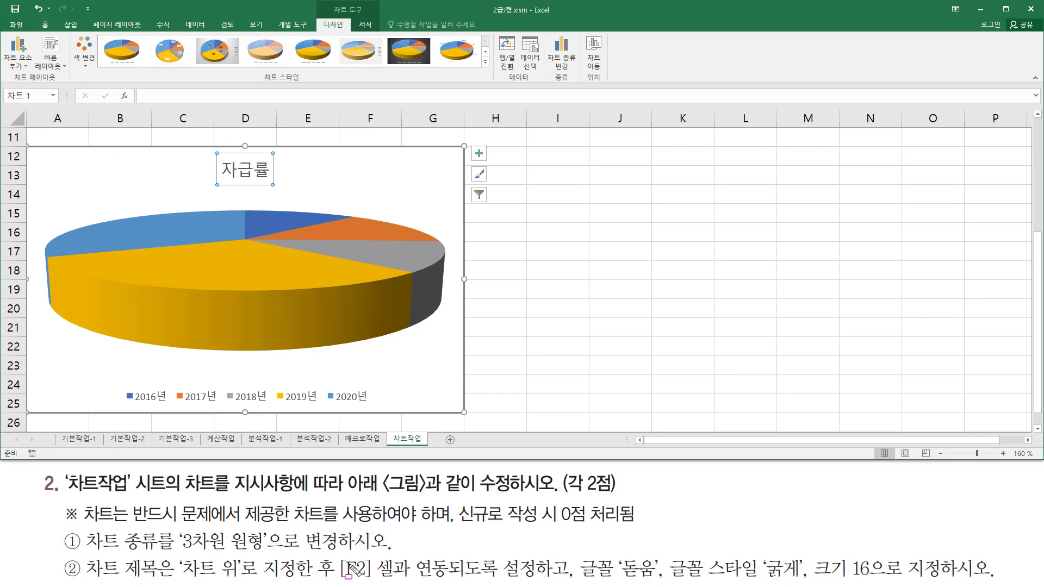
Step: Link the chart title to cell F2 with the reference =차트작업!$F$2
{"action": "left_click_drag", "start_coordinate": [342, 574], "coordinate": [539, 583]}
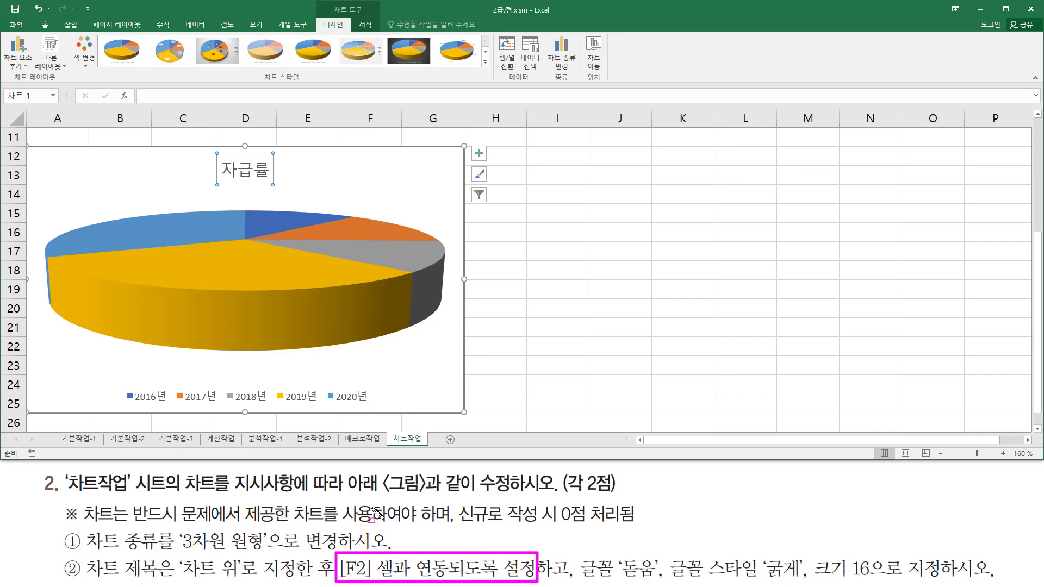
{"action": "left_click", "coordinate": [1039, 126]}
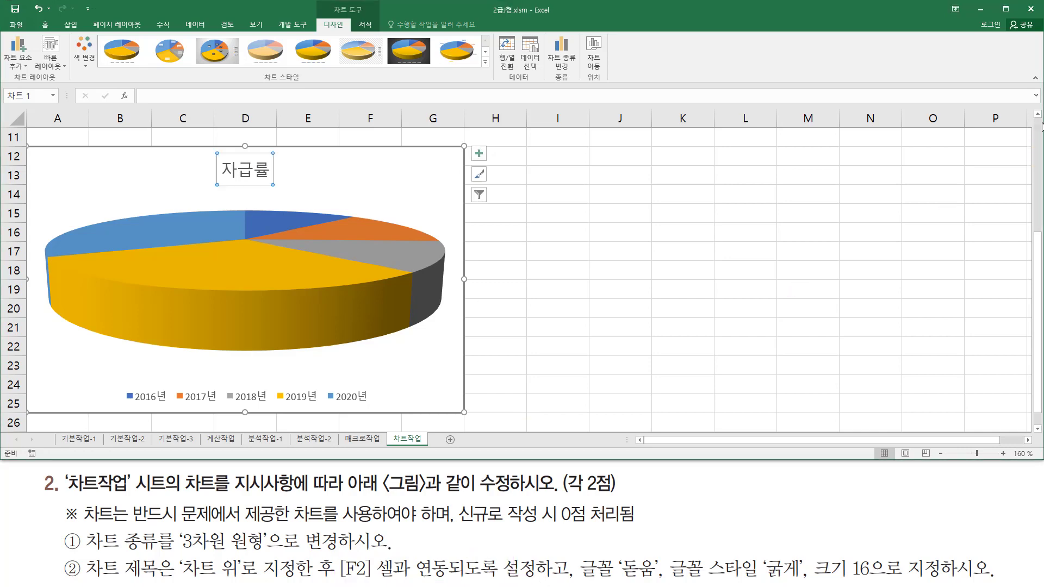
{"action": "scroll", "coordinate": [1039, 126], "scroll_direction": "up", "scroll_amount": 4}
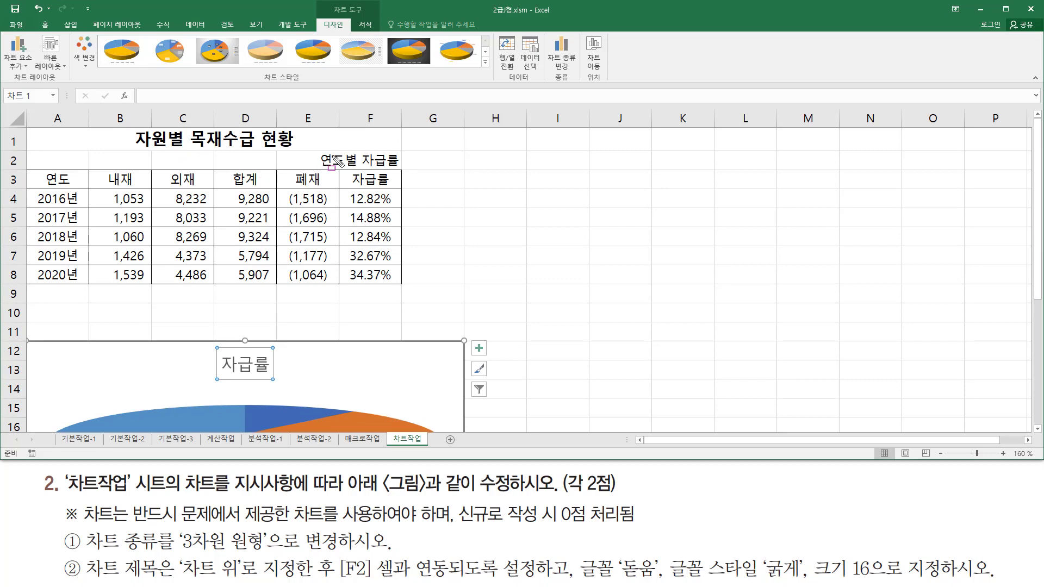
{"action": "left_click_drag", "start_coordinate": [313, 151], "coordinate": [403, 172]}
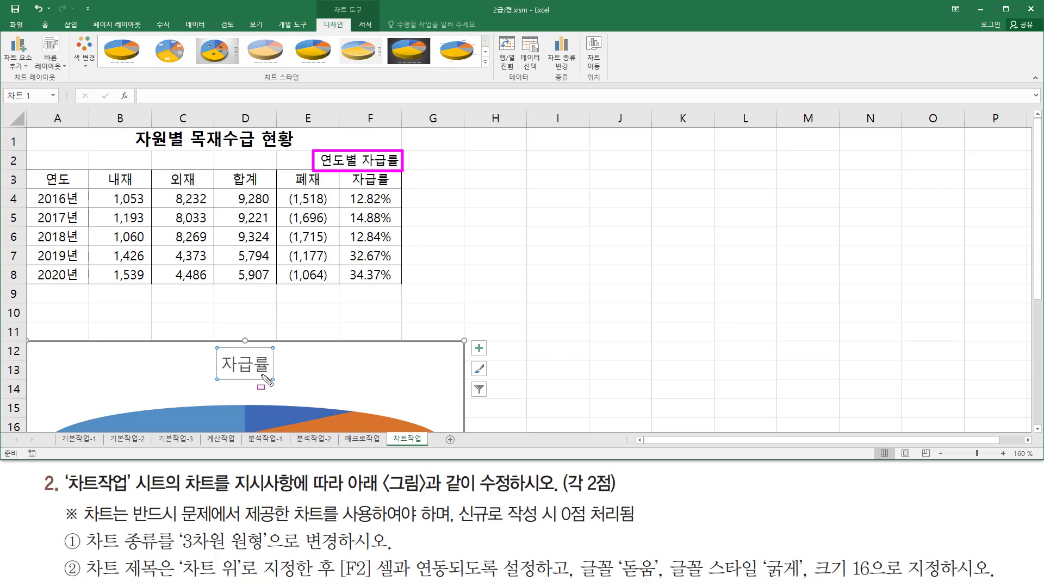
{"action": "mouse_move", "coordinate": [204, 336]}
{"action": "left_mouse_down"}
{"action": "mouse_move", "coordinate": [222, 381]}
{"action": "mouse_move", "coordinate": [298, 391]}
{"action": "left_mouse_up"}
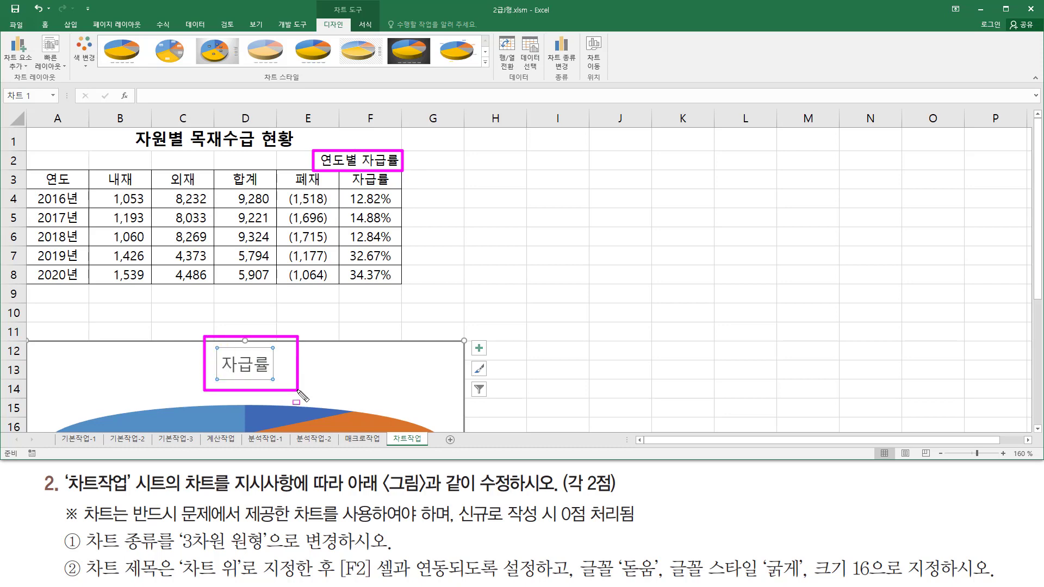
{"action": "key", "text": "Escape"}
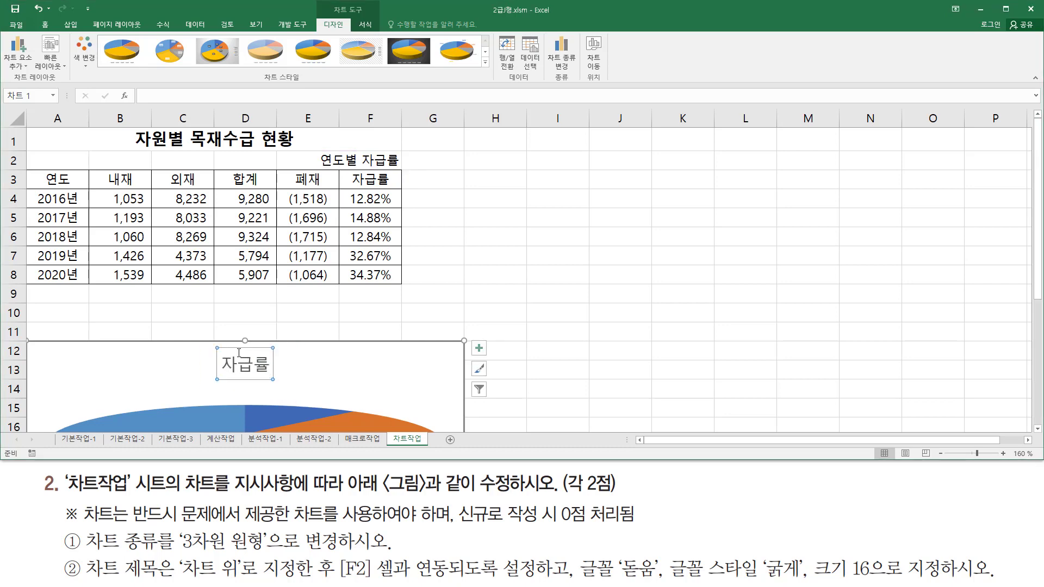
{"action": "left_click_drag", "start_coordinate": [139, 85], "coordinate": [215, 104]}
{"action": "key", "text": "Escape"}
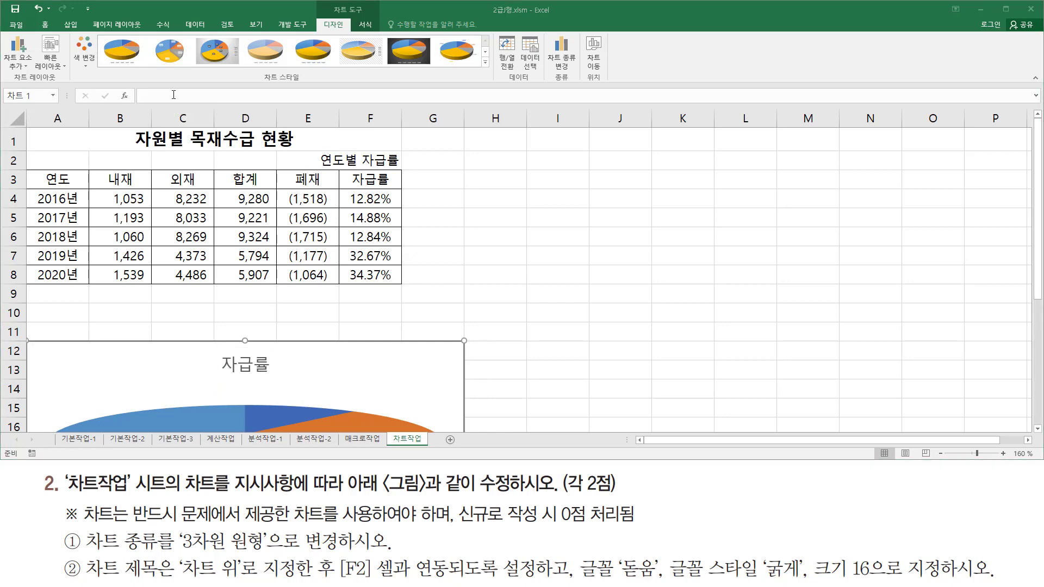
{"action": "left_click", "coordinate": [165, 95]}
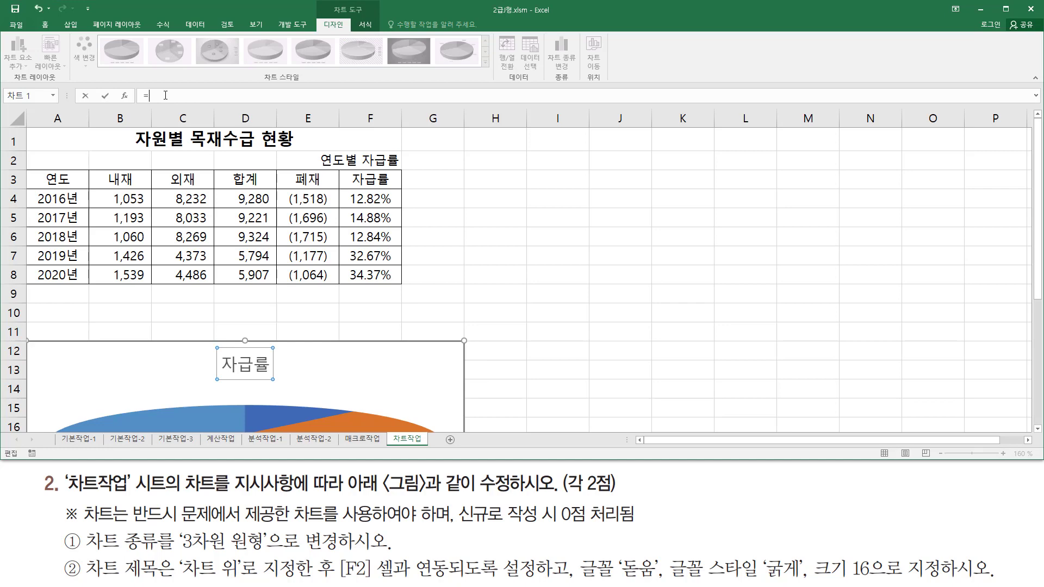
{"action": "type", "text": "="}
{"action": "left_click", "coordinate": [381, 158]}
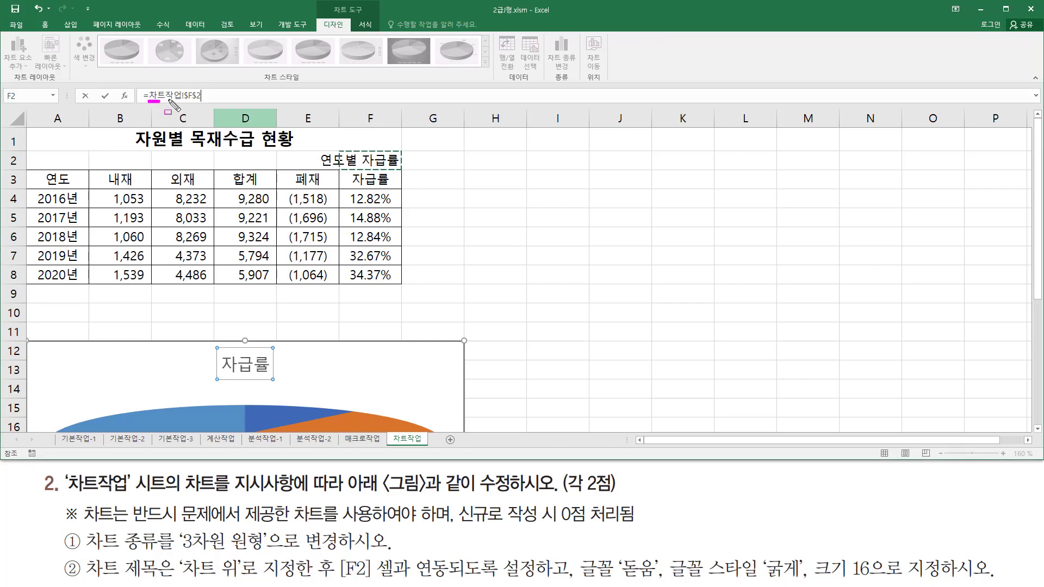
{"action": "left_click_drag", "start_coordinate": [147, 100], "coordinate": [202, 100]}
{"action": "key", "text": "Escape"}
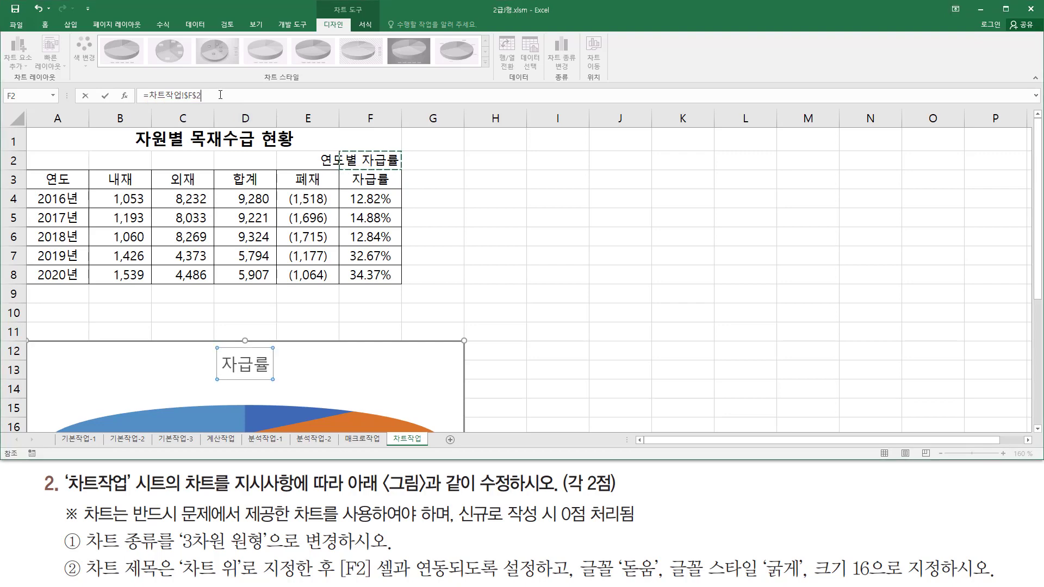
{"action": "key", "text": "Return"}
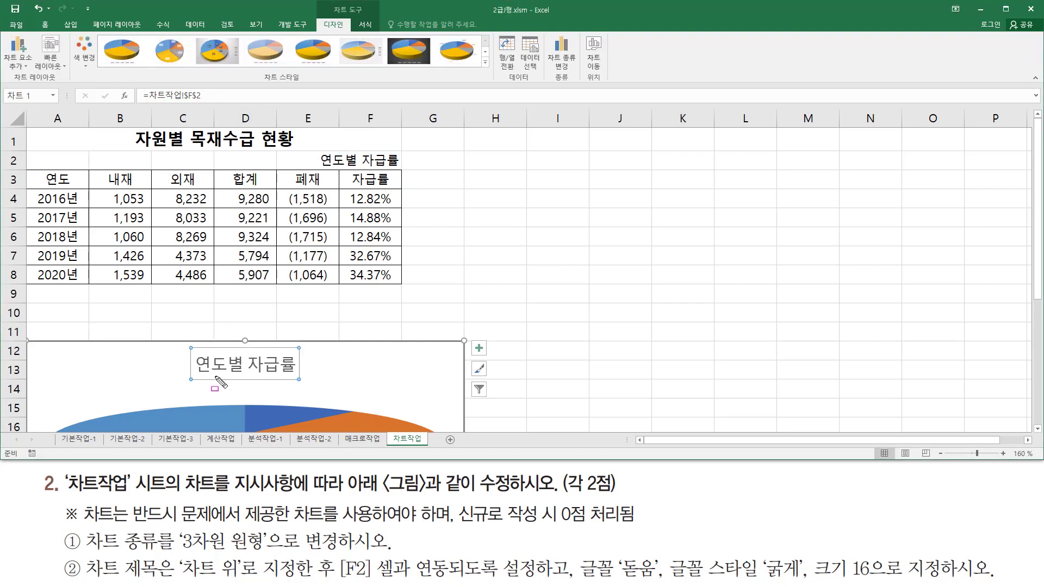
{"action": "left_click_drag", "start_coordinate": [191, 379], "coordinate": [298, 379]}
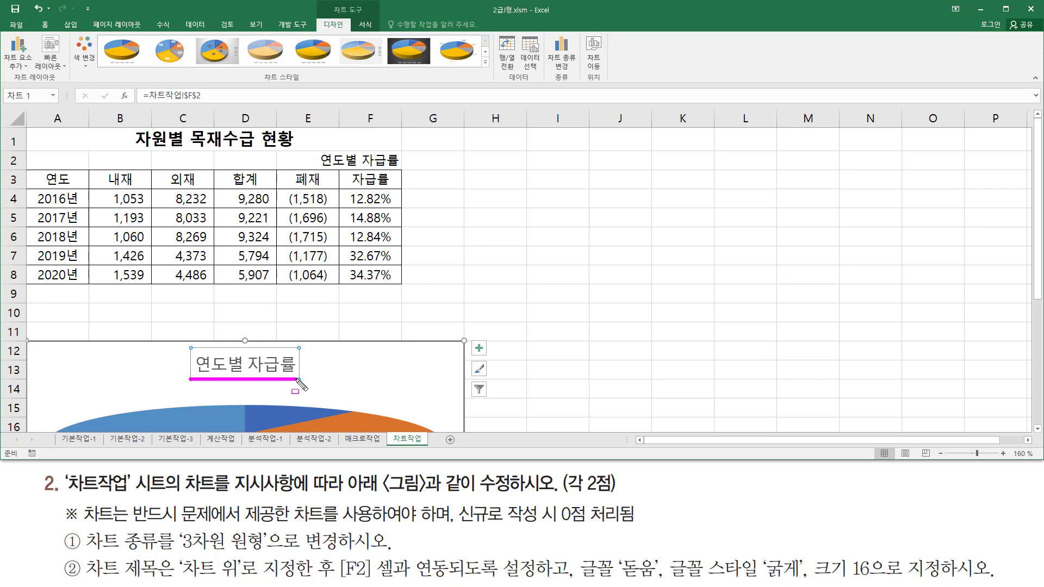
{"action": "mouse_move", "coordinate": [316, 150]}
{"action": "left_mouse_down"}
{"action": "mouse_move", "coordinate": [358, 169]}
{"action": "mouse_move", "coordinate": [405, 169]}
{"action": "left_mouse_up"}
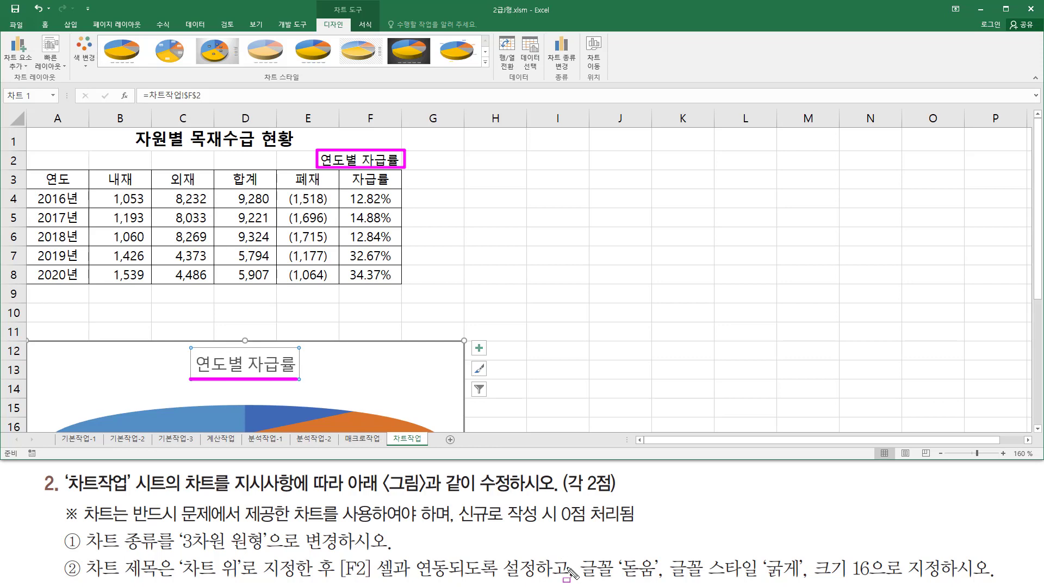
{"action": "left_click_drag", "start_coordinate": [571, 549], "coordinate": [571, 586]}
{"action": "left_click_drag", "start_coordinate": [580, 582], "coordinate": [948, 580]}
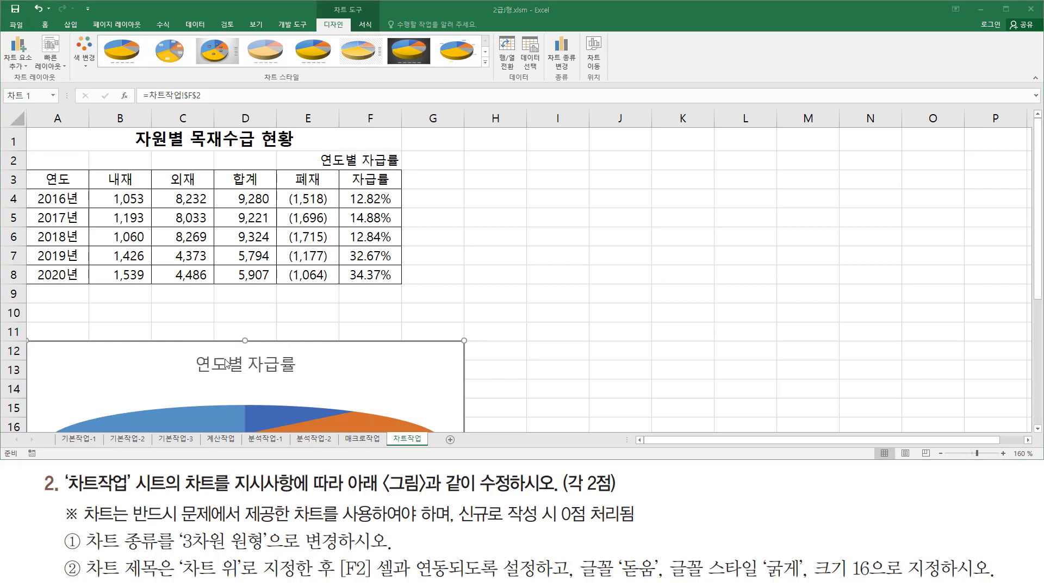
{"action": "key", "text": "Escape"}
{"action": "mouse_move", "coordinate": [182, 333]}
{"action": "left_mouse_down"}
{"action": "mouse_move", "coordinate": [228, 383]}
{"action": "mouse_move", "coordinate": [315, 389]}
{"action": "left_mouse_up"}
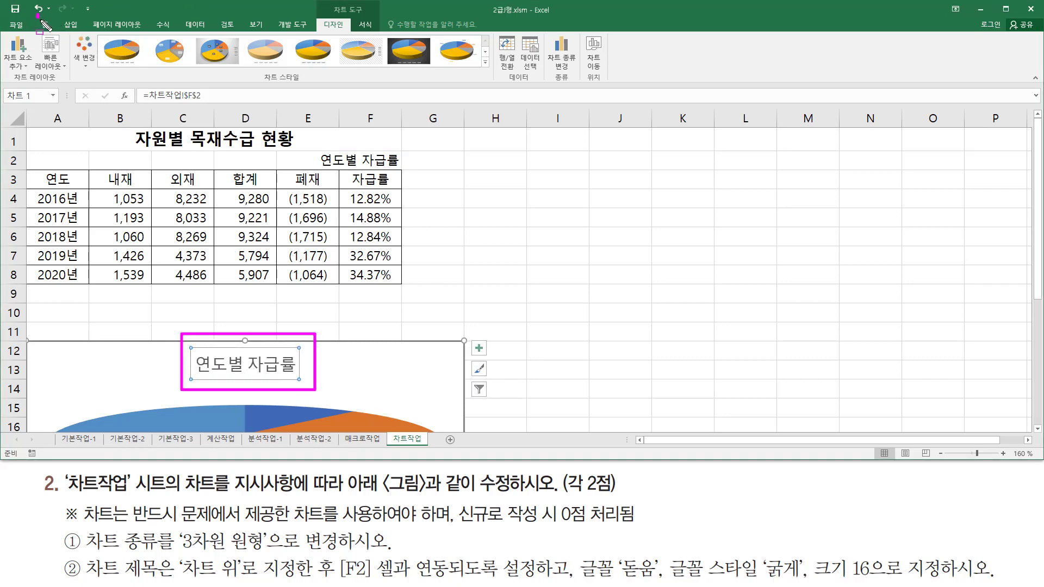
Step: Set the font of the pie chart's title to 돋움
{"action": "left_click_drag", "start_coordinate": [37, 14], "coordinate": [52, 30]}
{"action": "key", "text": "Escape"}
{"action": "left_click", "coordinate": [46, 27]}
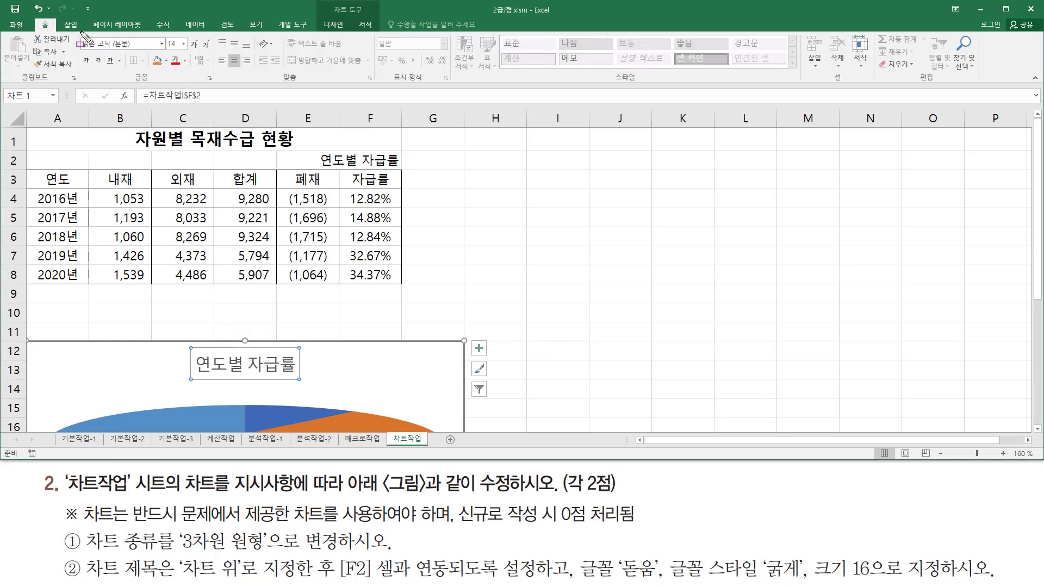
{"action": "left_click_drag", "start_coordinate": [78, 33], "coordinate": [154, 50]}
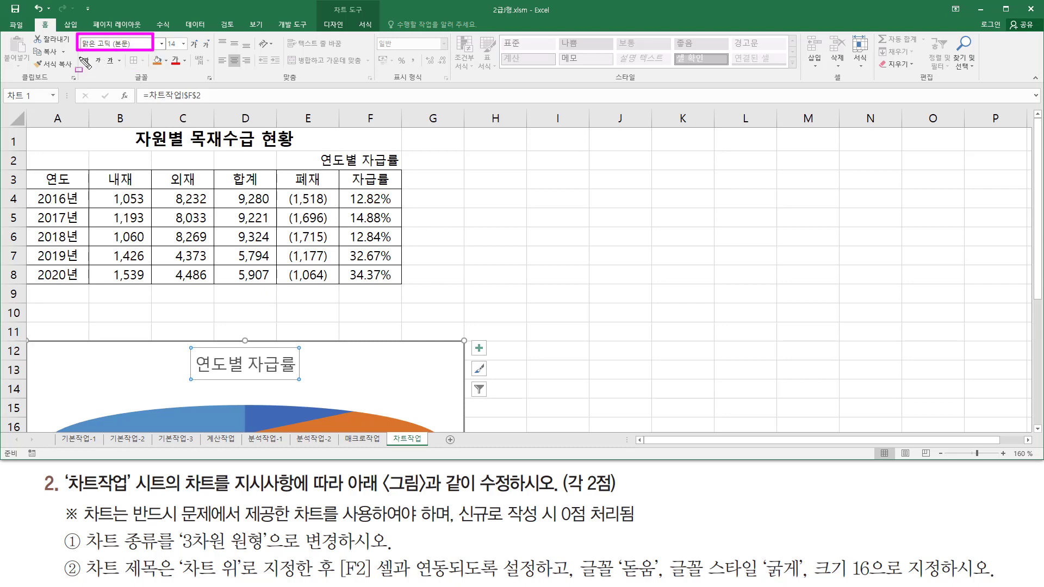
{"action": "left_click_drag", "start_coordinate": [79, 52], "coordinate": [94, 70]}
{"action": "left_click_drag", "start_coordinate": [161, 32], "coordinate": [190, 52]}
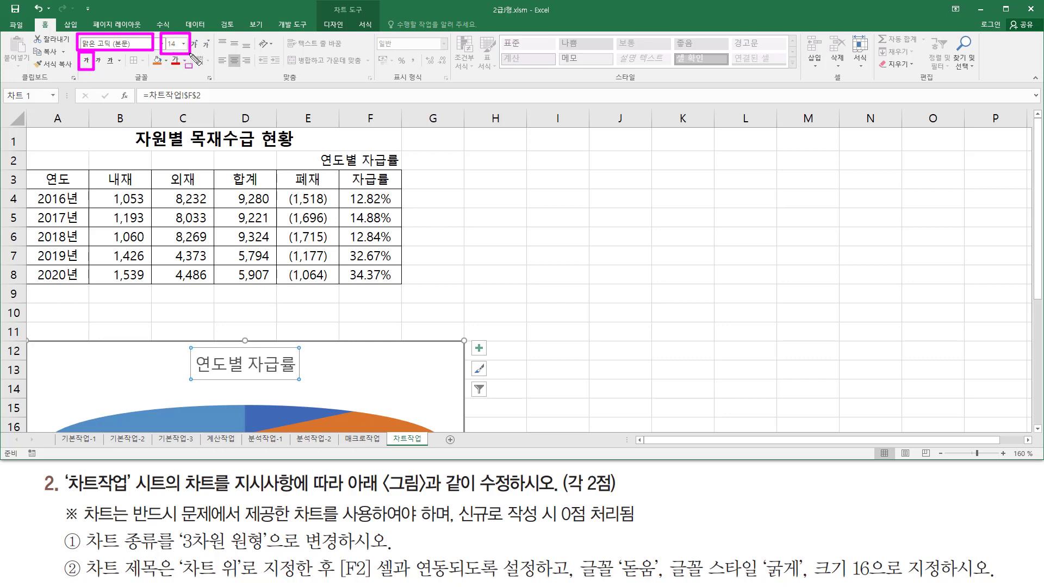
{"action": "key", "text": "Escape"}
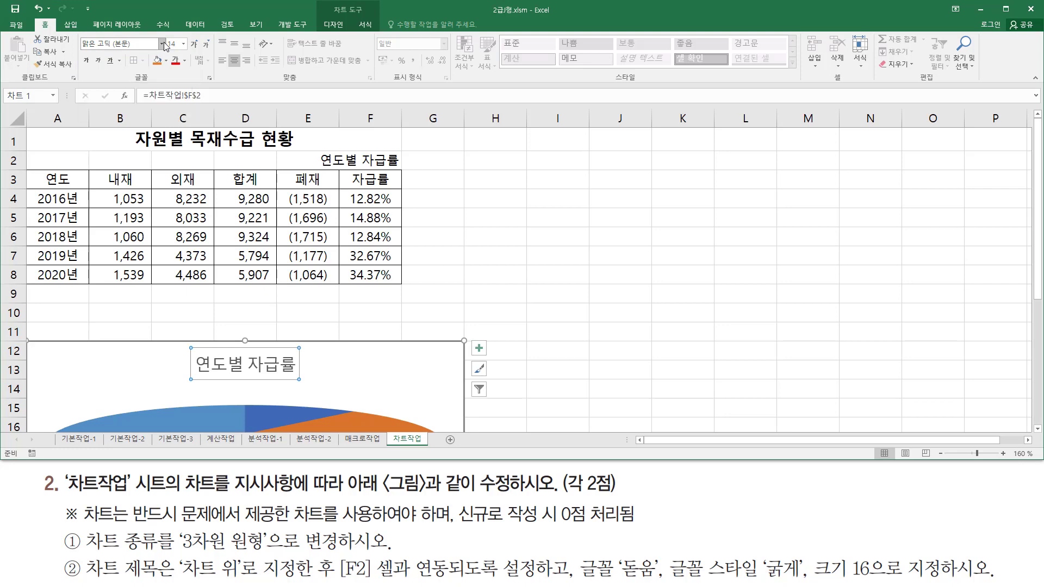
{"action": "left_click", "coordinate": [163, 43]}
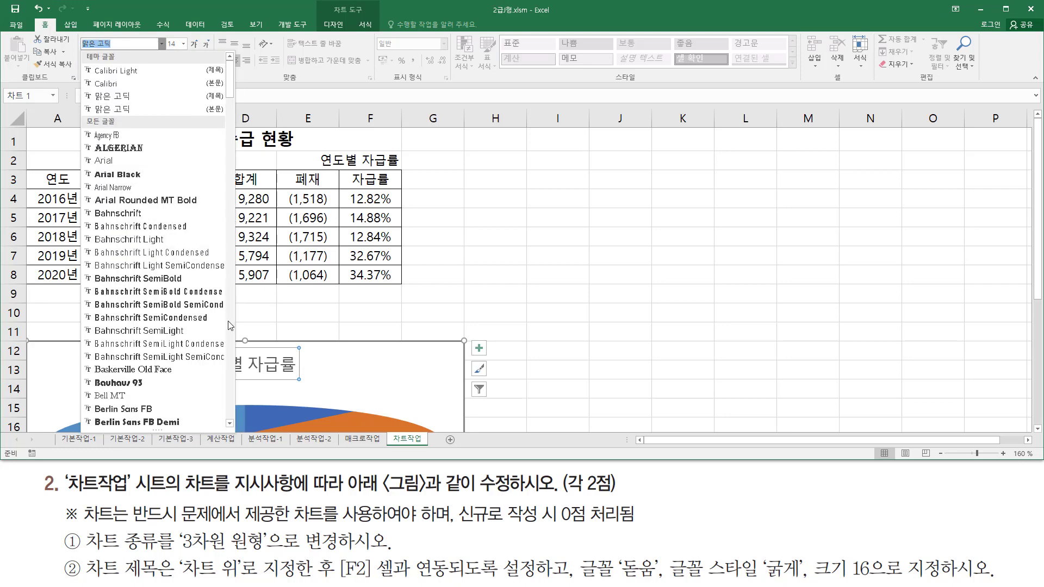
{"action": "scroll", "coordinate": [228, 325], "scroll_direction": "down", "scroll_amount": 20}
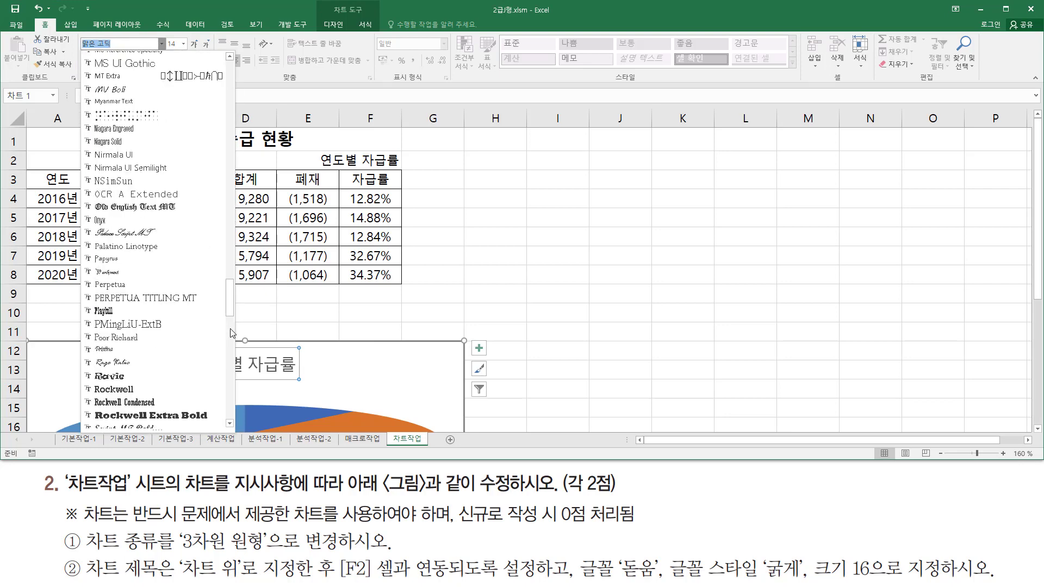
{"action": "scroll", "coordinate": [231, 333], "scroll_direction": "down", "scroll_amount": 13}
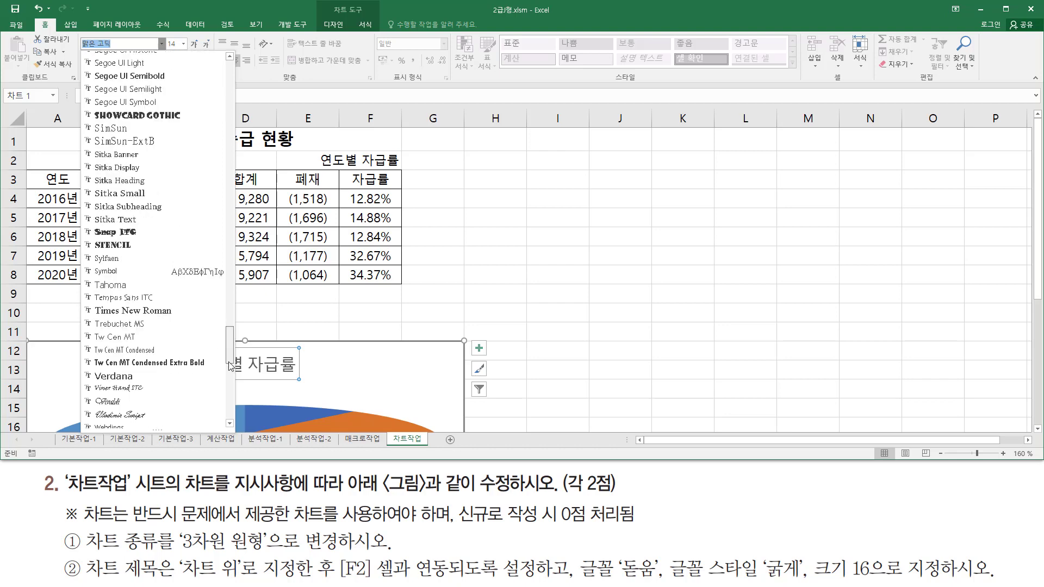
{"action": "left_click_drag", "start_coordinate": [231, 366], "coordinate": [230, 404]}
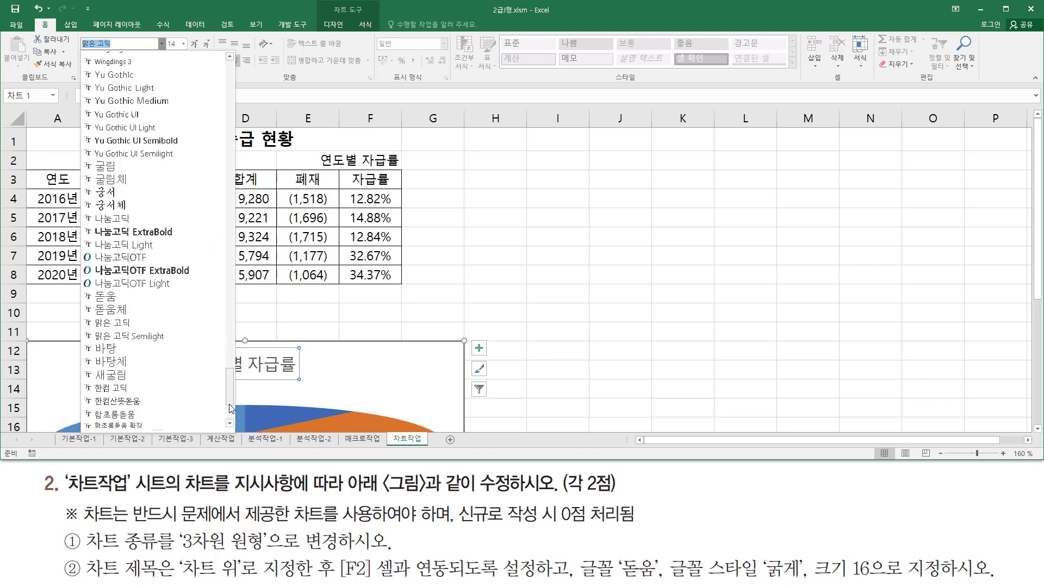
{"action": "left_click", "coordinate": [126, 298]}
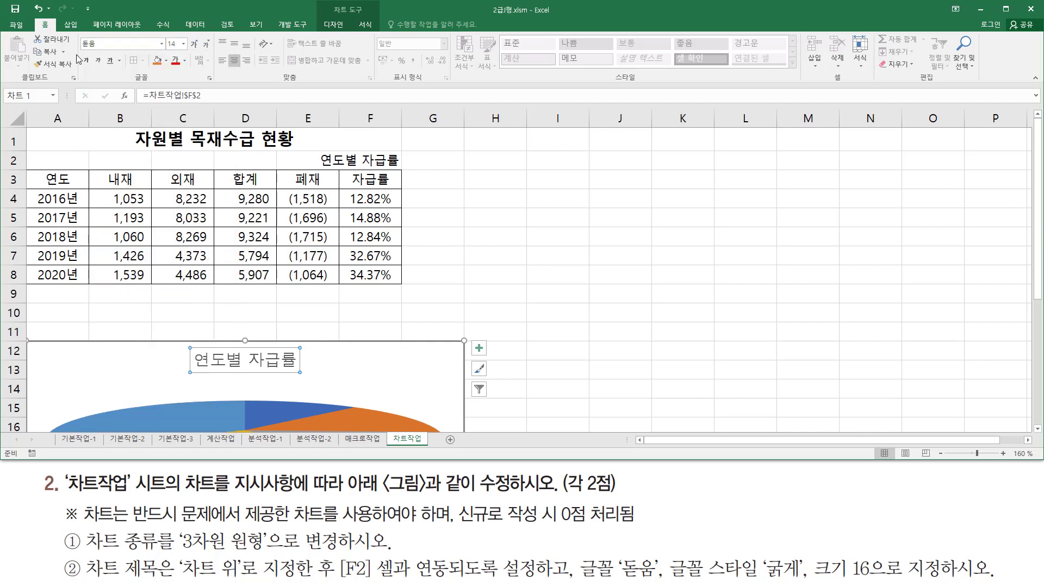
Step: Make the chart title bold and set its font size to 16
{"action": "left_click_drag", "start_coordinate": [79, 48], "coordinate": [98, 73]}
{"action": "key", "text": "Escape"}
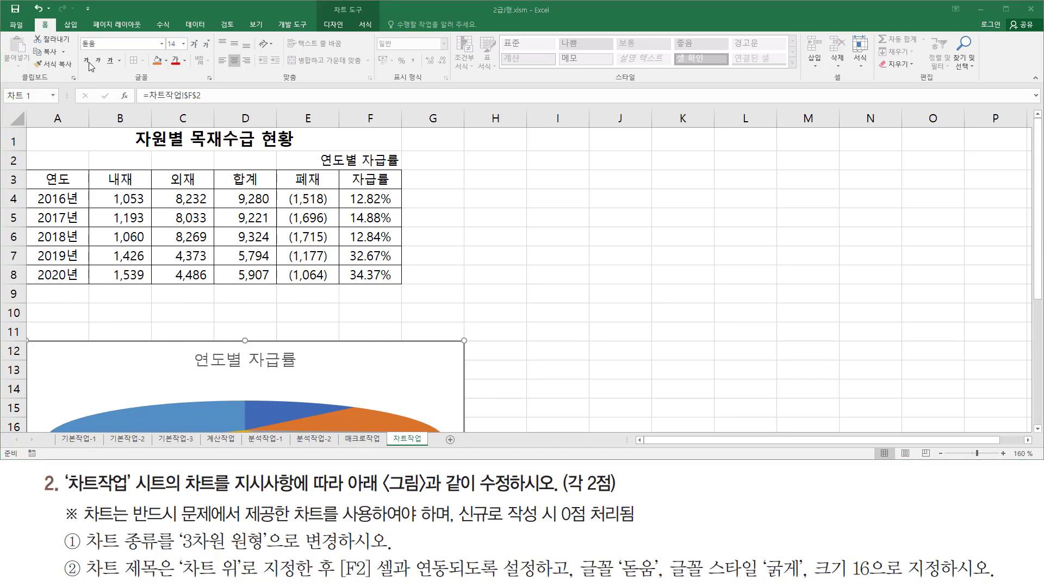
{"action": "left_click", "coordinate": [86, 59]}
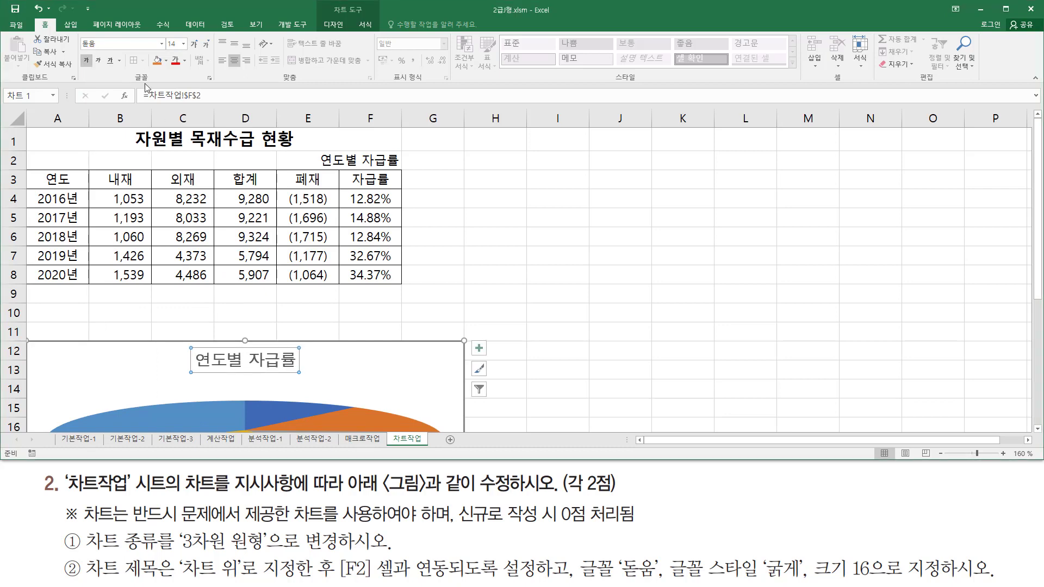
{"action": "left_click", "coordinate": [184, 46]}
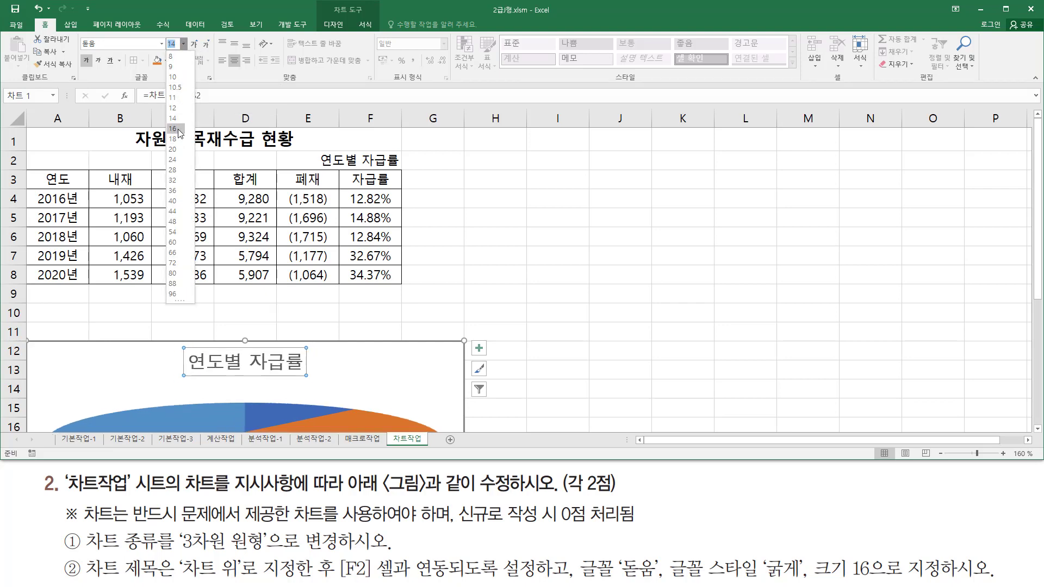
{"action": "left_click", "coordinate": [179, 129]}
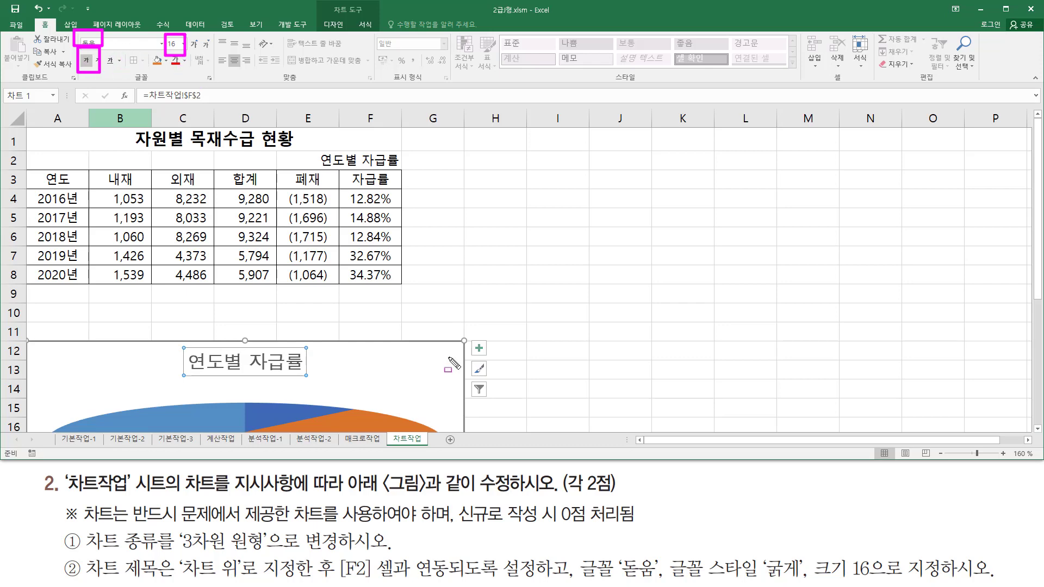
{"action": "key", "text": "Escape"}
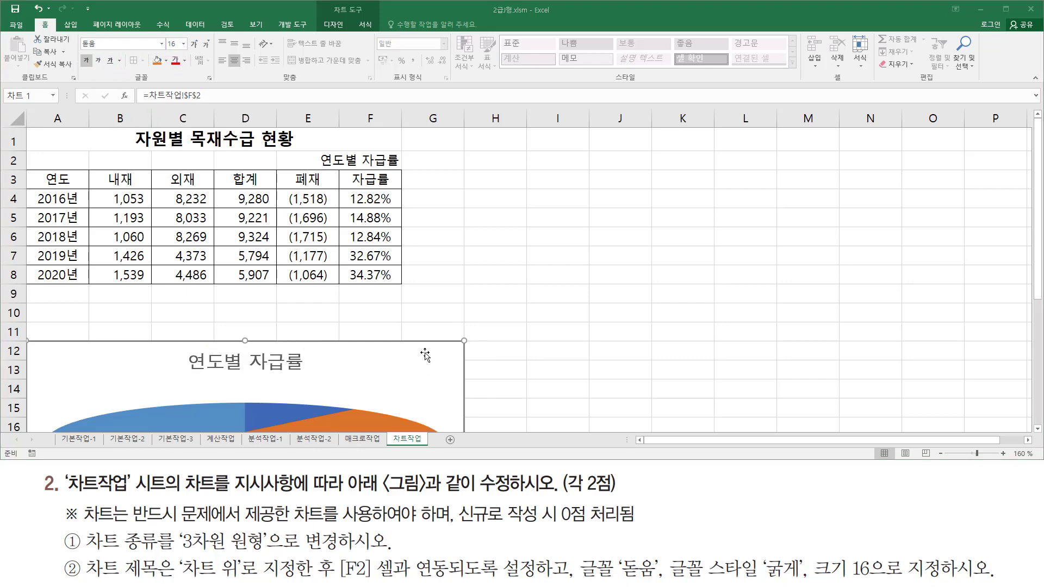
{"action": "left_click", "coordinate": [425, 354]}
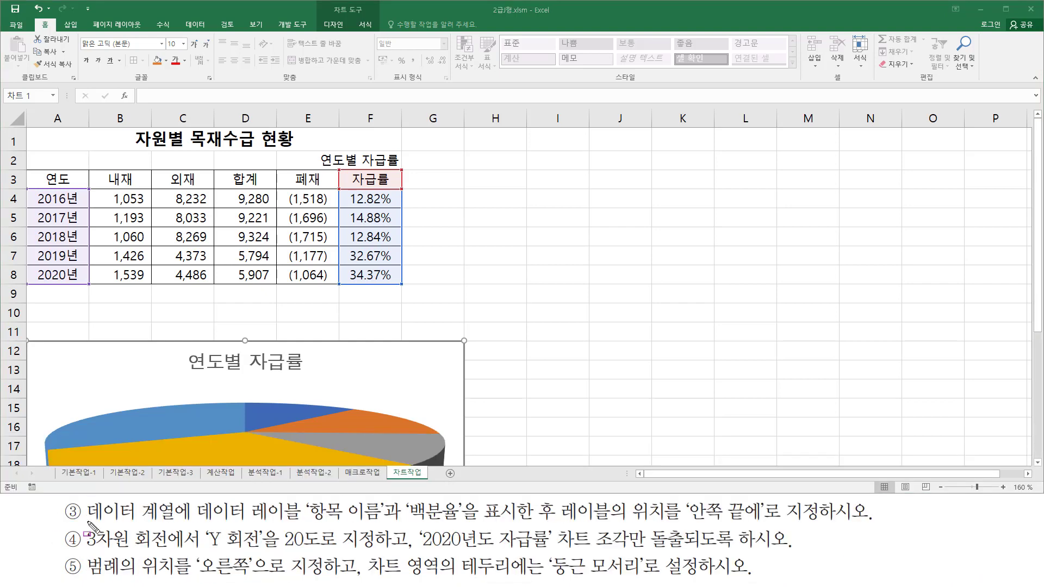
Step: Add data labels to the pie chart's 자급률 series and open their additional label options
{"action": "mouse_move", "coordinate": [88, 522]}
{"action": "left_mouse_down"}
{"action": "mouse_move", "coordinate": [461, 525]}
{"action": "mouse_move", "coordinate": [489, 512]}
{"action": "mouse_move", "coordinate": [560, 526]}
{"action": "mouse_move", "coordinate": [766, 526]}
{"action": "left_mouse_up"}
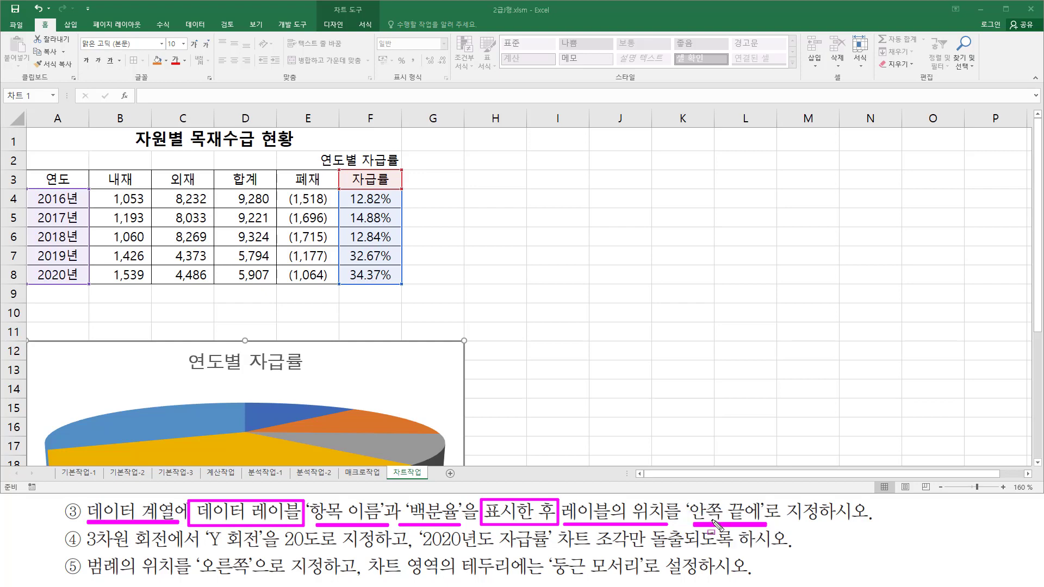
{"action": "key", "text": "Escape"}
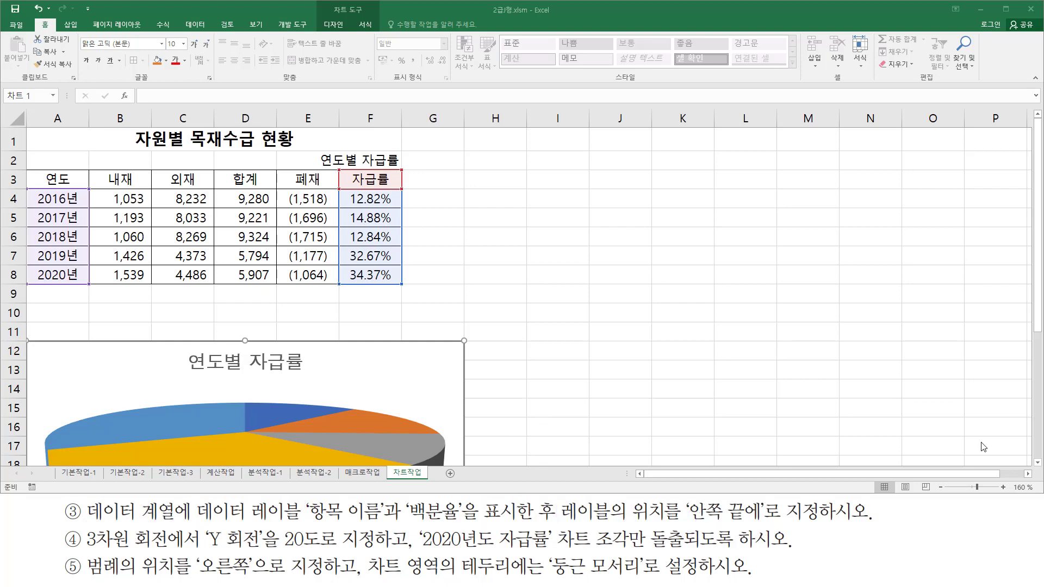
{"action": "scroll", "coordinate": [178, 308], "scroll_direction": "down", "scroll_amount": 2}
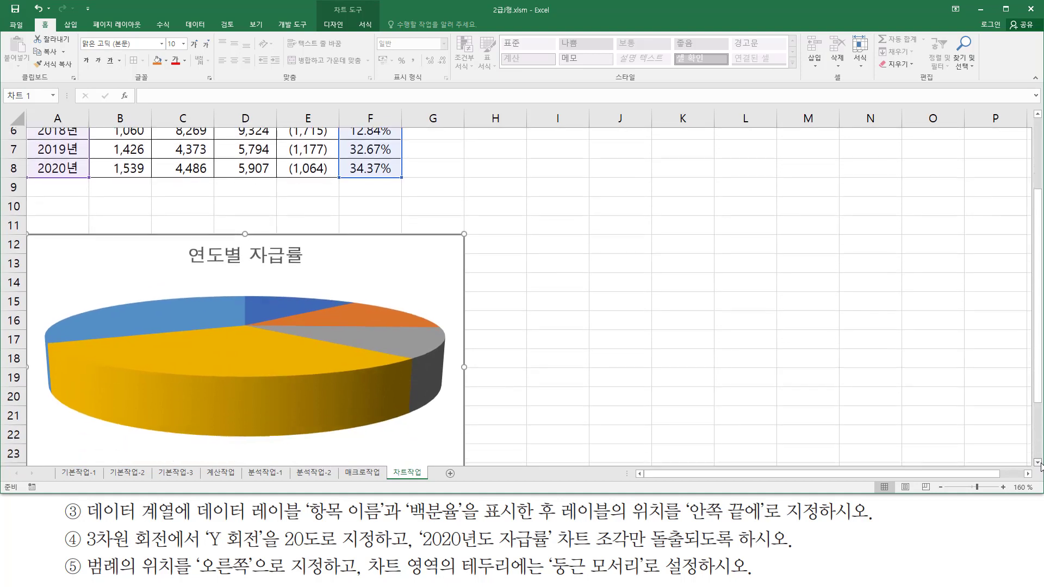
{"action": "left_click", "coordinate": [210, 348]}
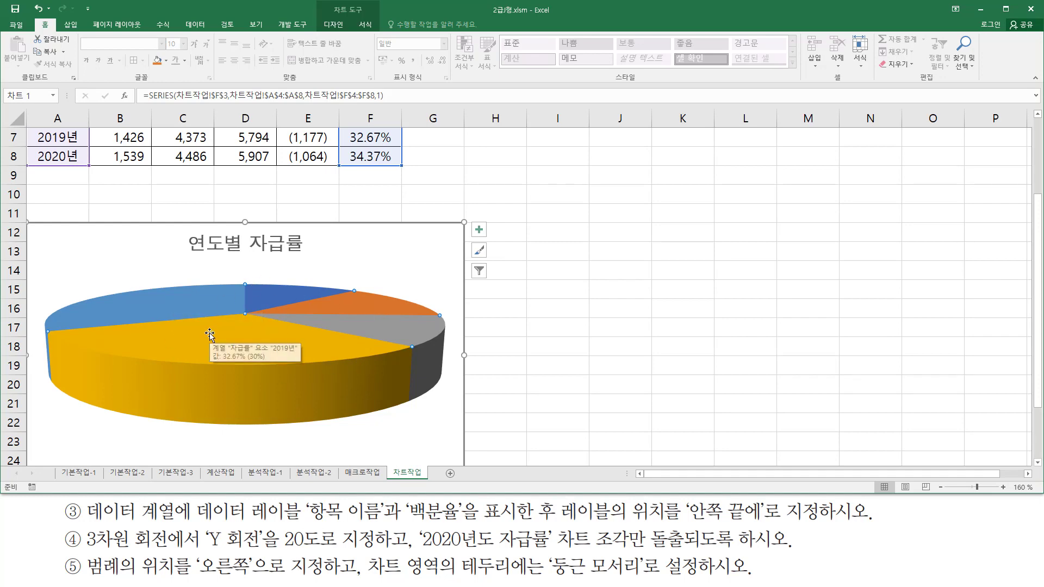
{"action": "mouse_move", "coordinate": [326, 2]}
{"action": "left_mouse_down"}
{"action": "mouse_move", "coordinate": [371, 16]}
{"action": "mouse_move", "coordinate": [340, 31]}
{"action": "mouse_move", "coordinate": [348, 36]}
{"action": "left_mouse_up"}
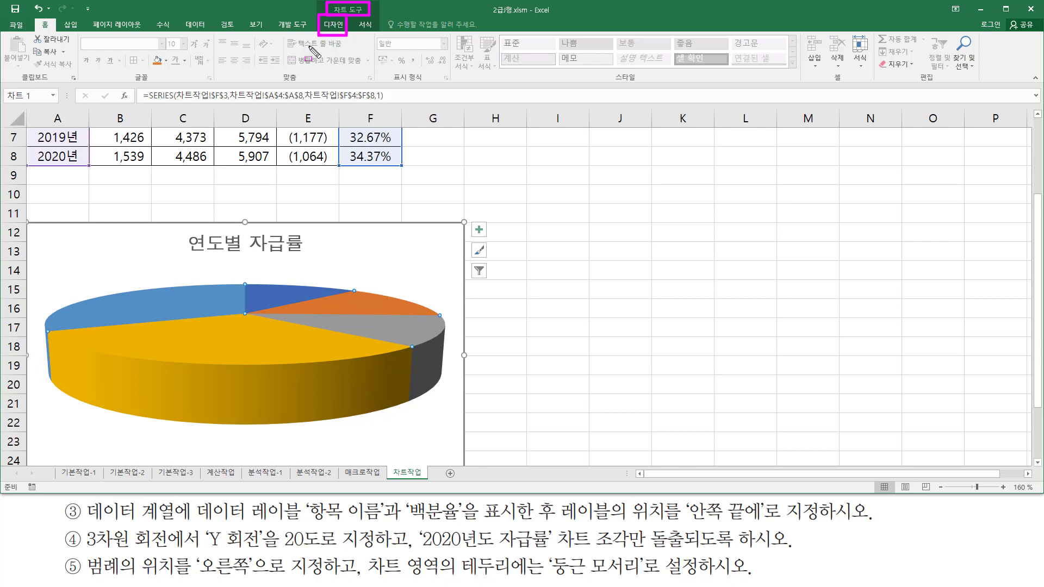
{"action": "key", "text": "Escape"}
{"action": "left_click", "coordinate": [333, 26]}
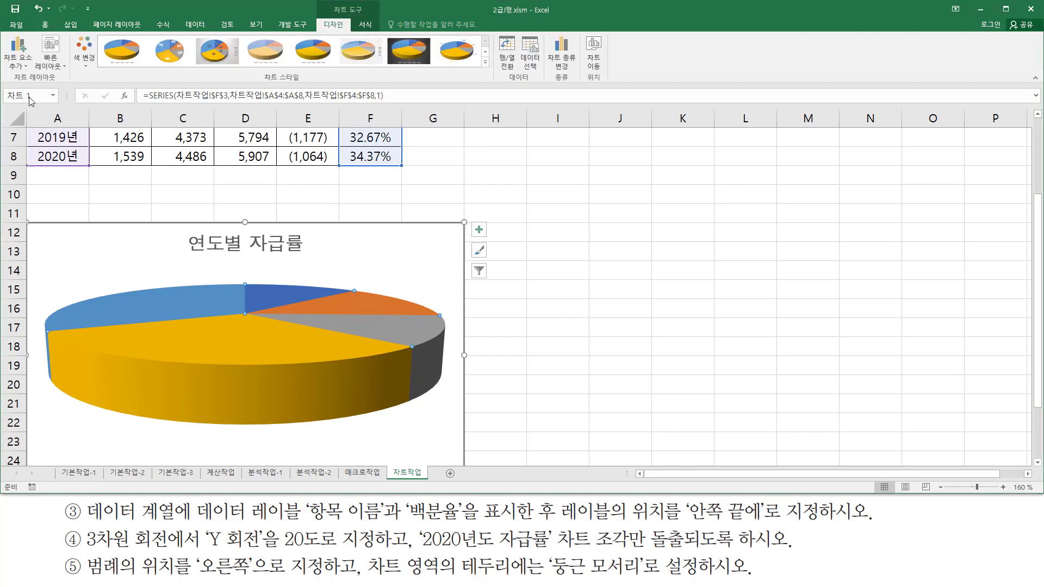
{"action": "left_click_drag", "start_coordinate": [8, 84], "coordinate": [60, 84]}
{"action": "left_click_drag", "start_coordinate": [3, 36], "coordinate": [34, 75]}
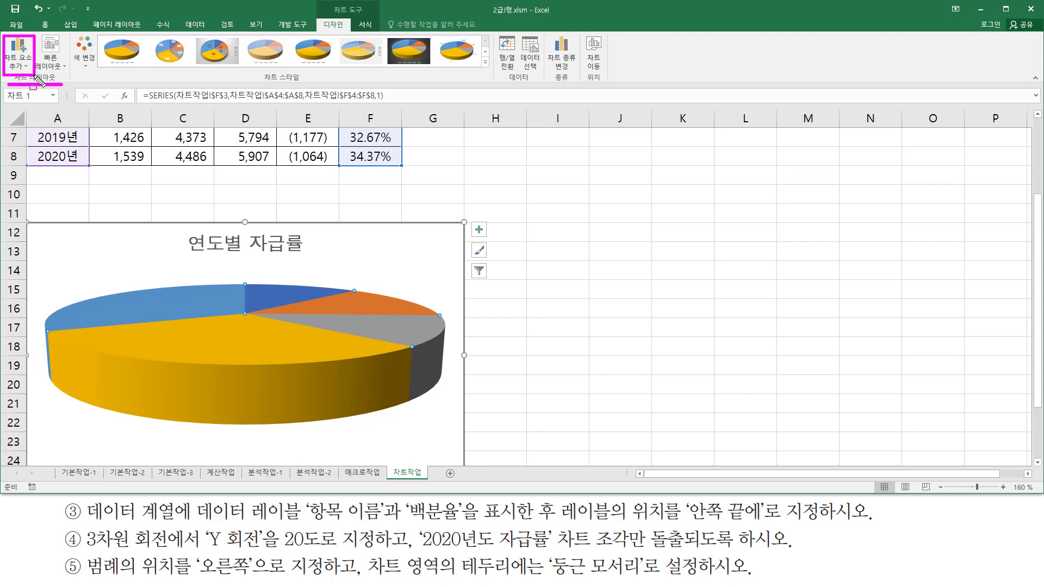
{"action": "left_click", "coordinate": [18, 61]}
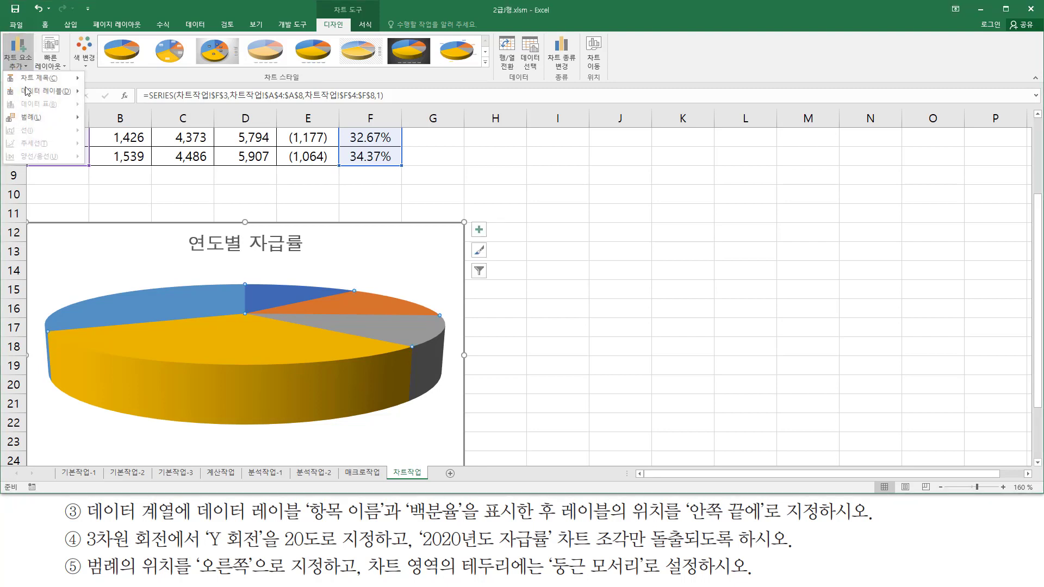
{"action": "mouse_move", "coordinate": [41, 92]}
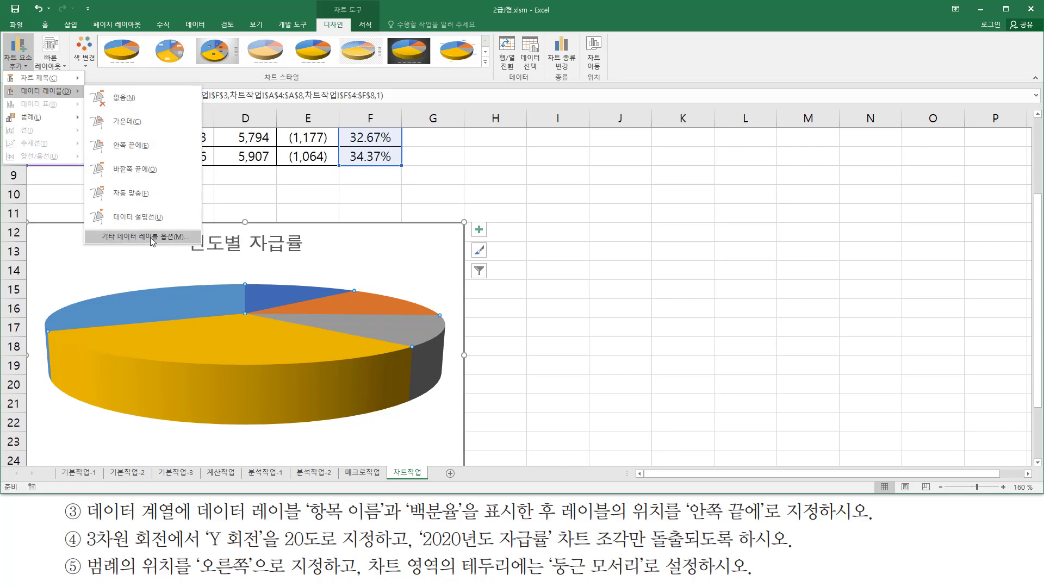
{"action": "left_click", "coordinate": [169, 236]}
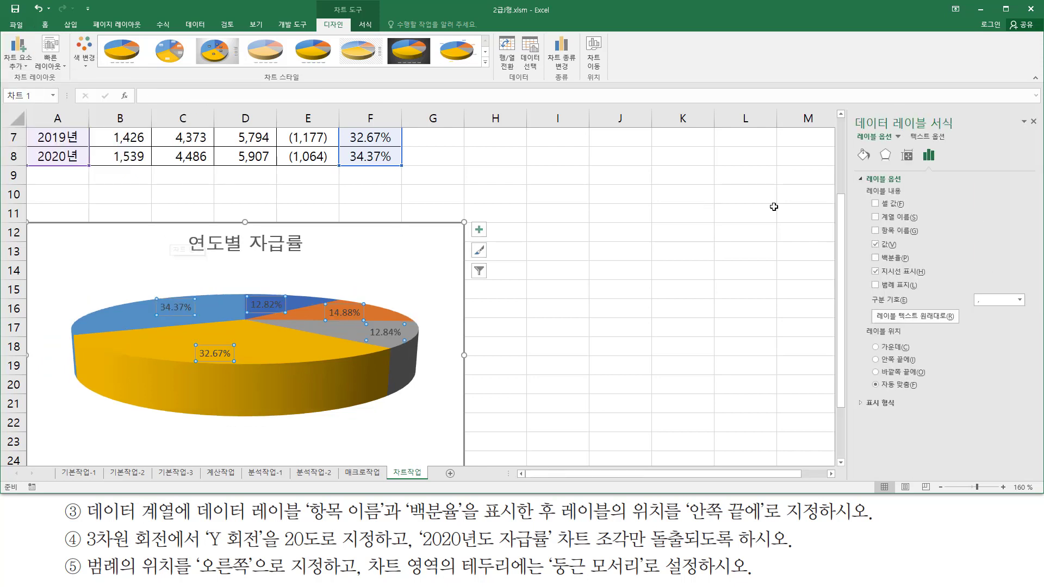
Step: Set the data labels to show 항목 이름 and 백분율, and turn off 값
{"action": "left_click_drag", "start_coordinate": [864, 136], "coordinate": [960, 131]}
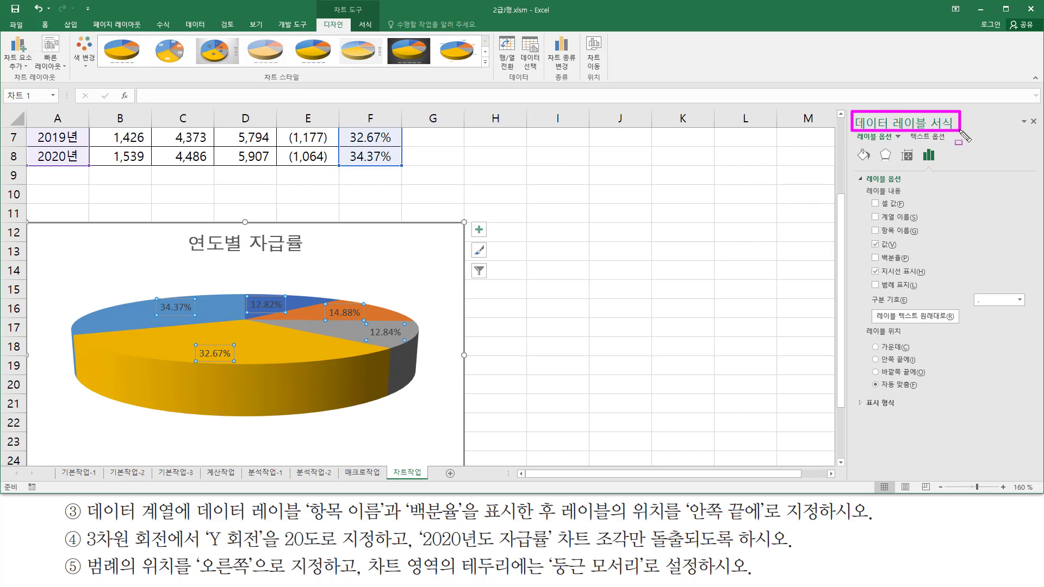
{"action": "mouse_move", "coordinate": [856, 181]}
{"action": "left_mouse_down"}
{"action": "mouse_move", "coordinate": [884, 320]}
{"action": "mouse_move", "coordinate": [949, 324]}
{"action": "mouse_move", "coordinate": [943, 290]}
{"action": "left_mouse_up"}
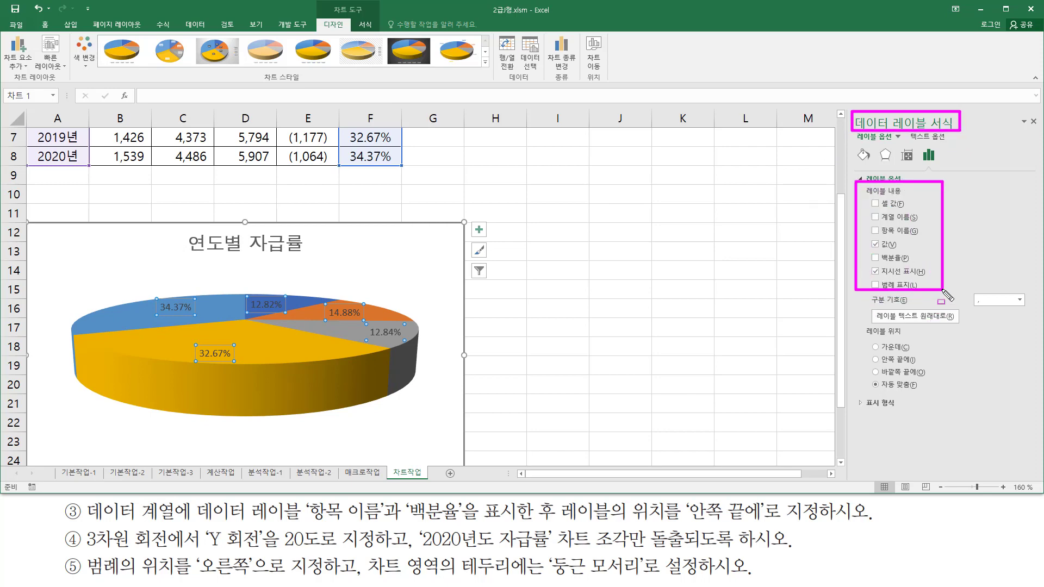
{"action": "mouse_move", "coordinate": [861, 328]}
{"action": "left_mouse_down"}
{"action": "mouse_move", "coordinate": [903, 389]}
{"action": "mouse_move", "coordinate": [938, 403]}
{"action": "left_mouse_up"}
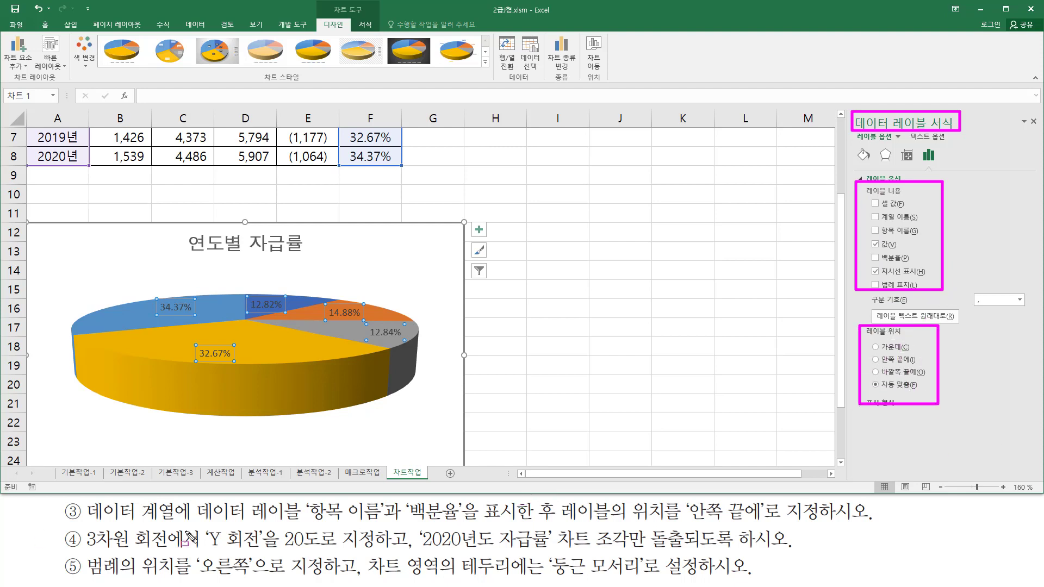
{"action": "left_click_drag", "start_coordinate": [306, 526], "coordinate": [467, 523]}
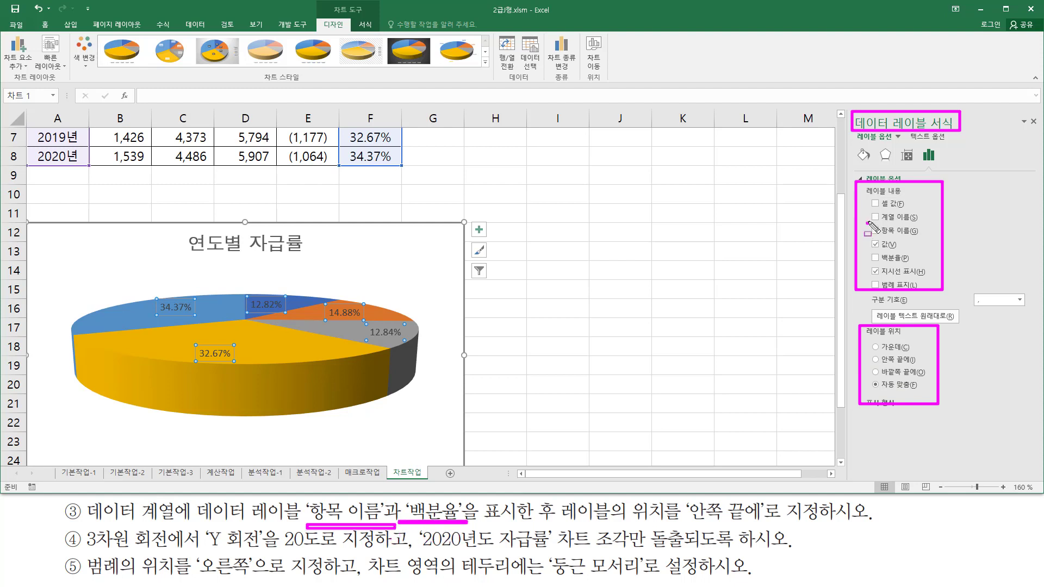
{"action": "key", "text": "Escape"}
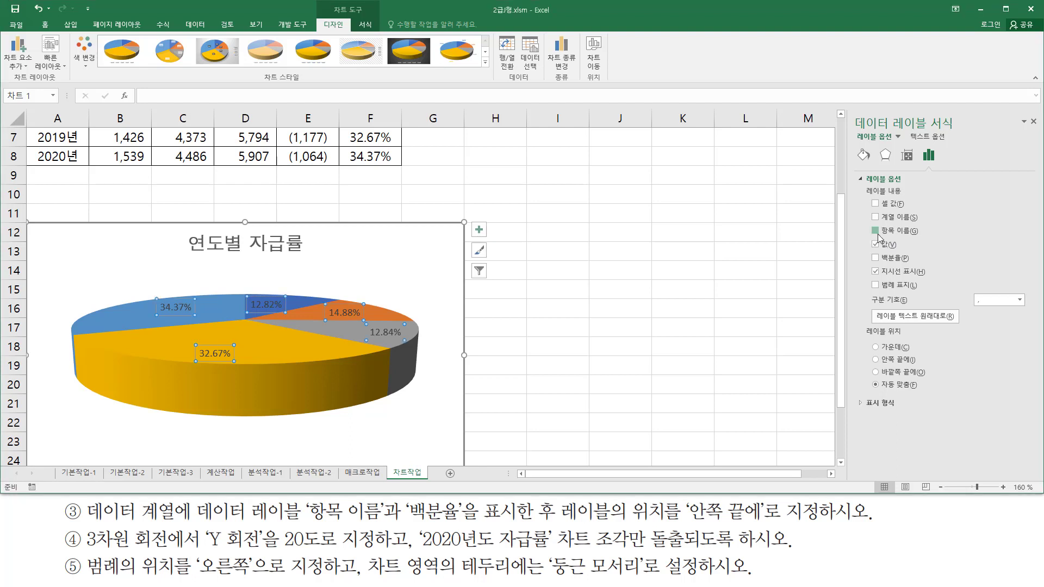
{"action": "left_click", "coordinate": [875, 231]}
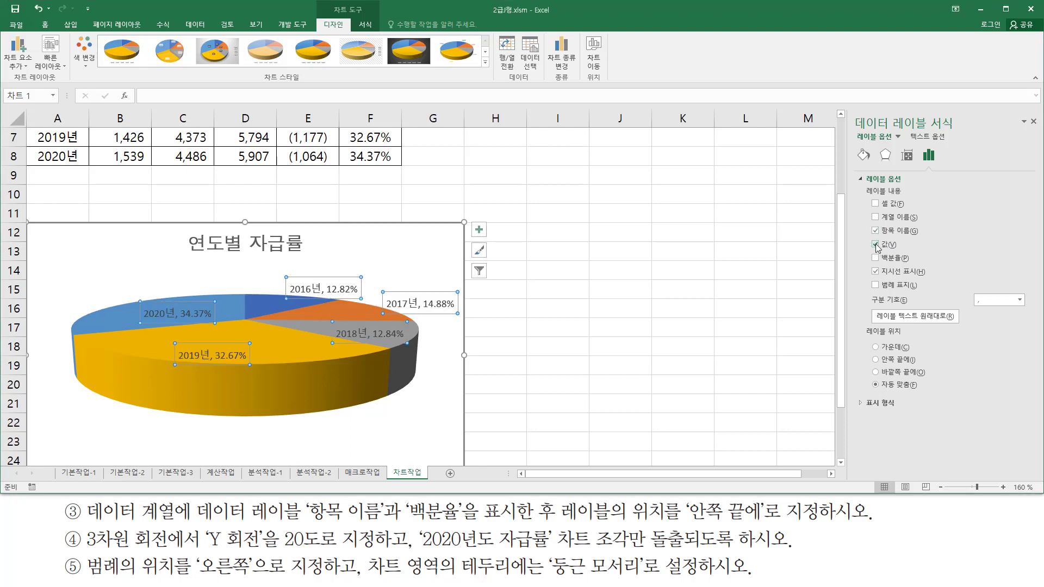
{"action": "left_click", "coordinate": [876, 245]}
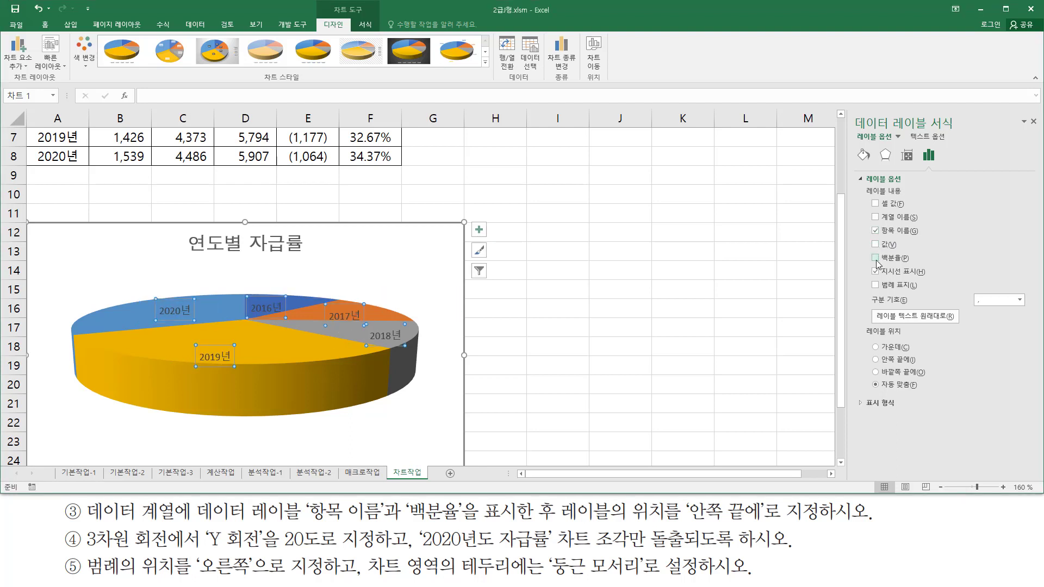
{"action": "left_click", "coordinate": [876, 258]}
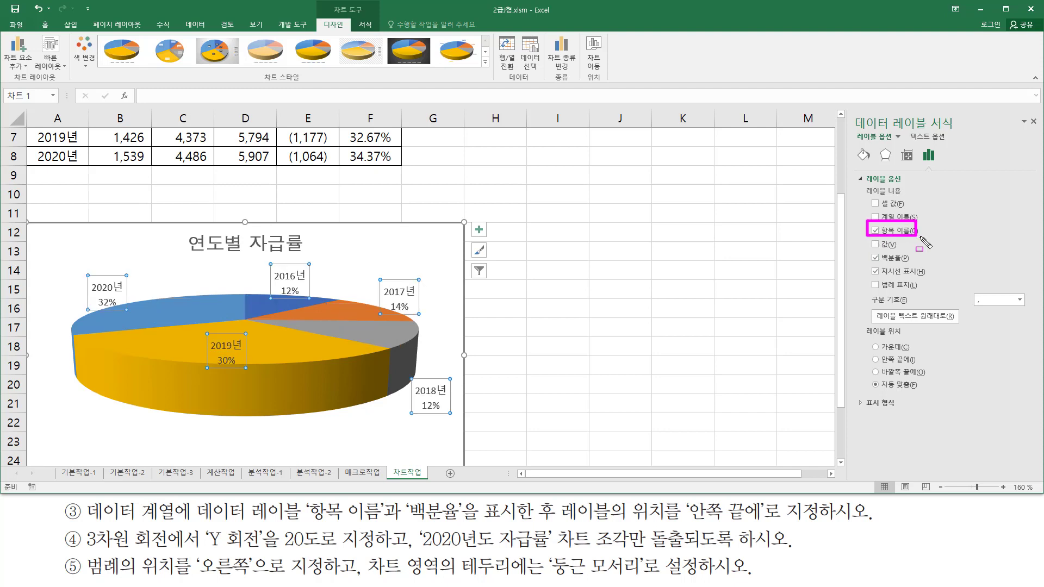
{"action": "left_click_drag", "start_coordinate": [865, 251], "coordinate": [919, 266]}
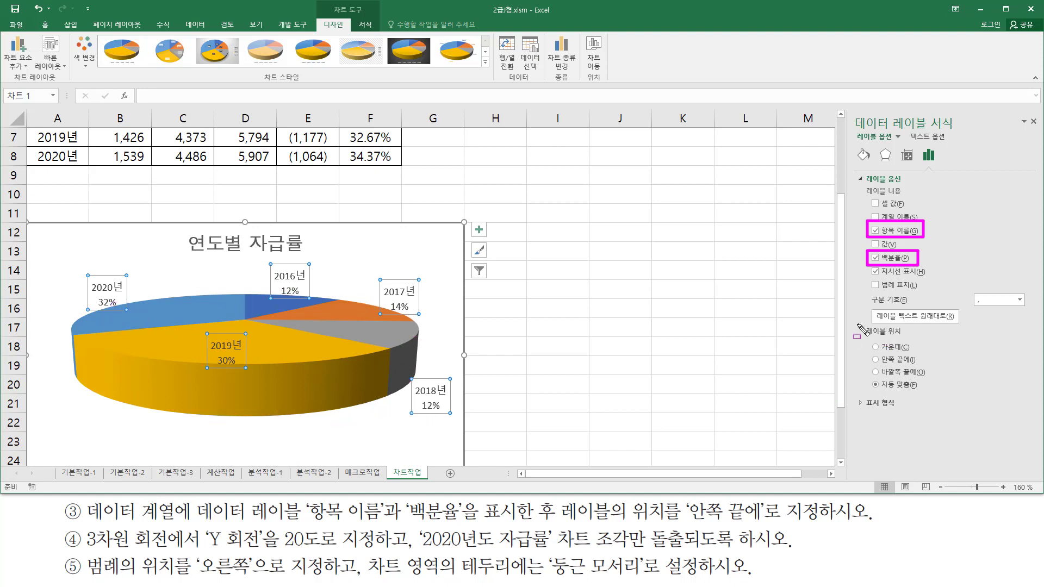
{"action": "left_click_drag", "start_coordinate": [858, 322], "coordinate": [932, 405]}
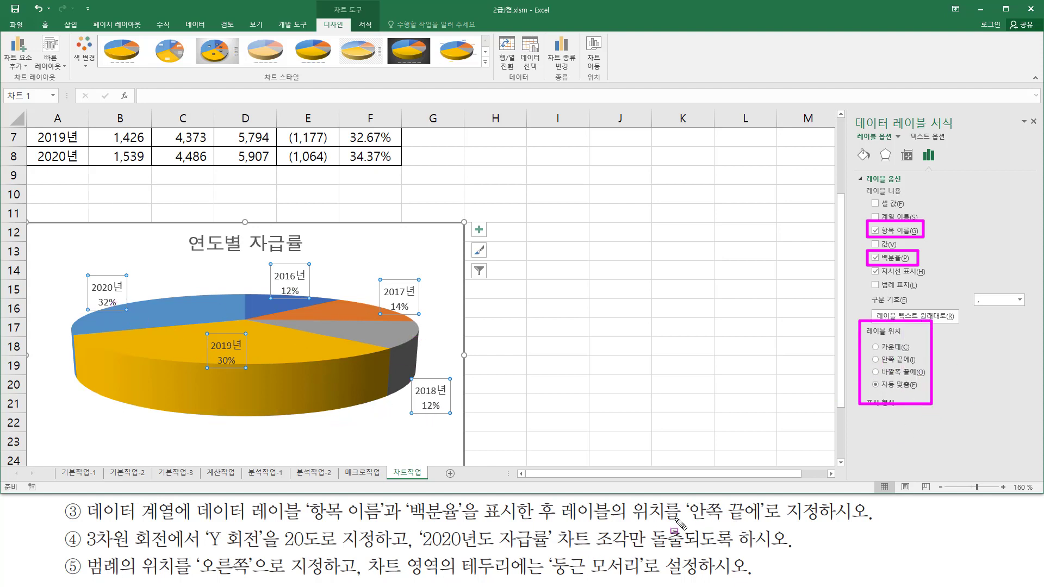
Step: Position the pie chart's data labels at 안쪽 끝에 and close the label formatting options
{"action": "left_click_drag", "start_coordinate": [685, 520], "coordinate": [764, 519]}
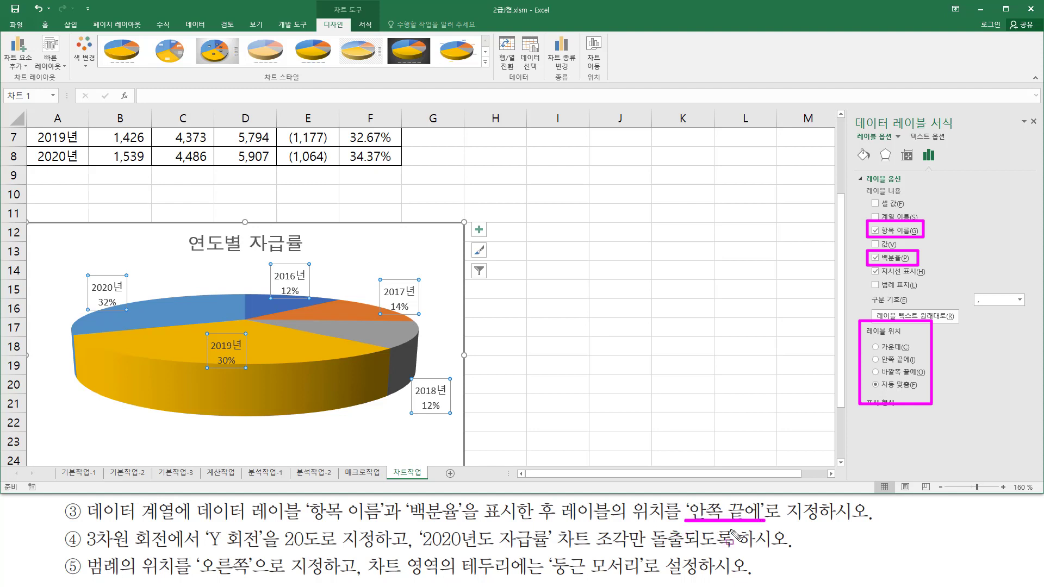
{"action": "left_click_drag", "start_coordinate": [870, 355], "coordinate": [919, 365]}
{"action": "key", "text": "Escape"}
{"action": "left_click", "coordinate": [875, 360]}
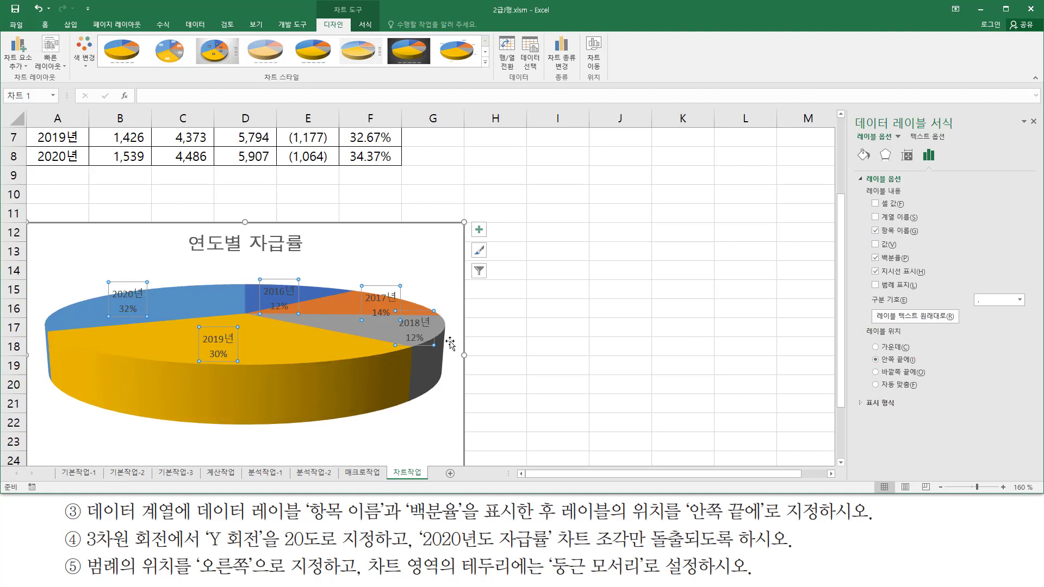
{"action": "left_click", "coordinate": [1034, 123]}
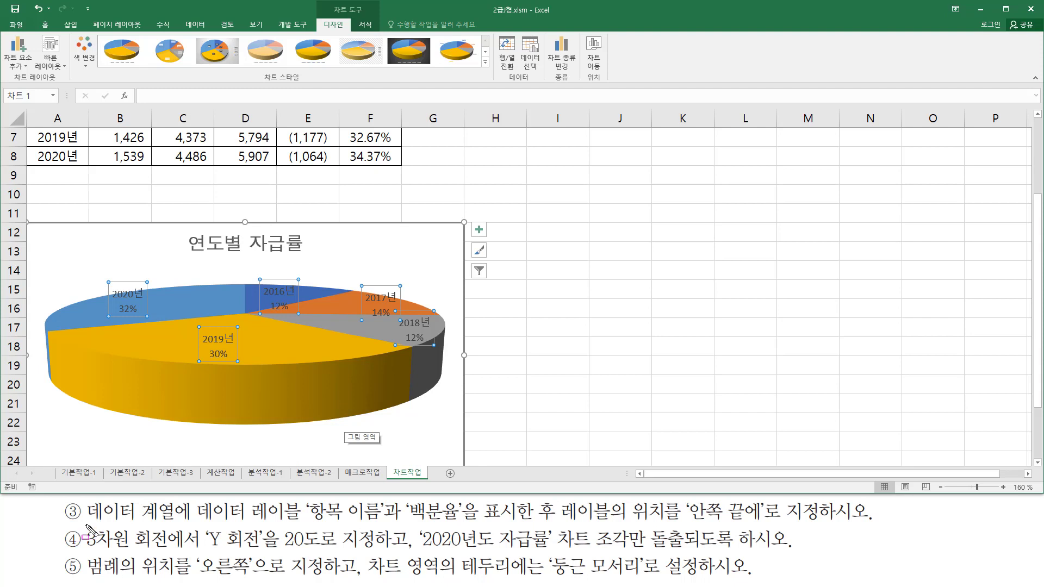
Step: Select the chart area and open its 3차원 회전 settings
{"action": "mouse_move", "coordinate": [83, 524]}
{"action": "left_mouse_down"}
{"action": "mouse_move", "coordinate": [90, 535]}
{"action": "mouse_move", "coordinate": [168, 551]}
{"action": "mouse_move", "coordinate": [379, 551]}
{"action": "left_mouse_up"}
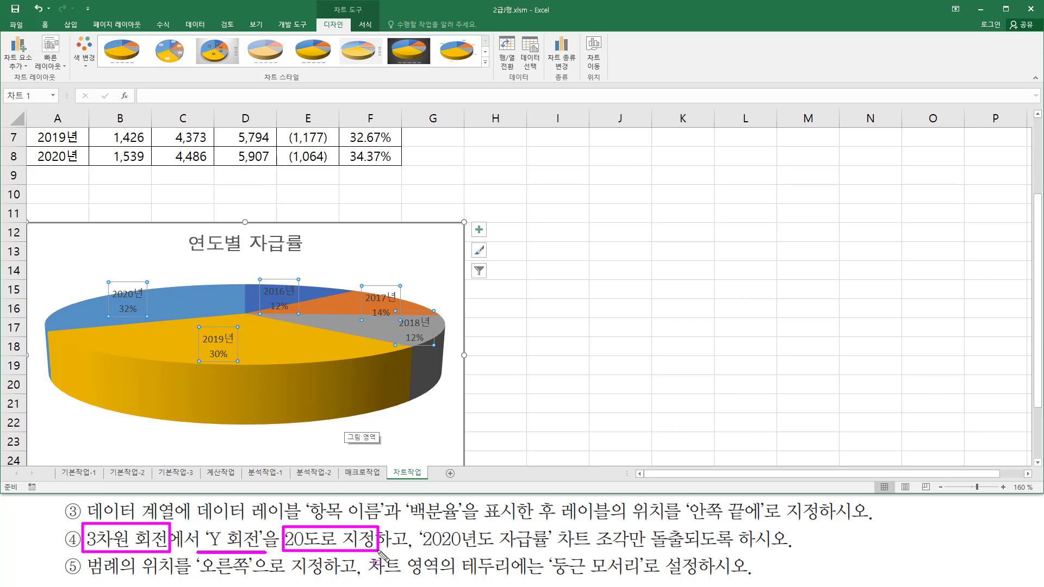
{"action": "left_click_drag", "start_coordinate": [411, 520], "coordinate": [412, 550]}
{"action": "key", "text": "Escape"}
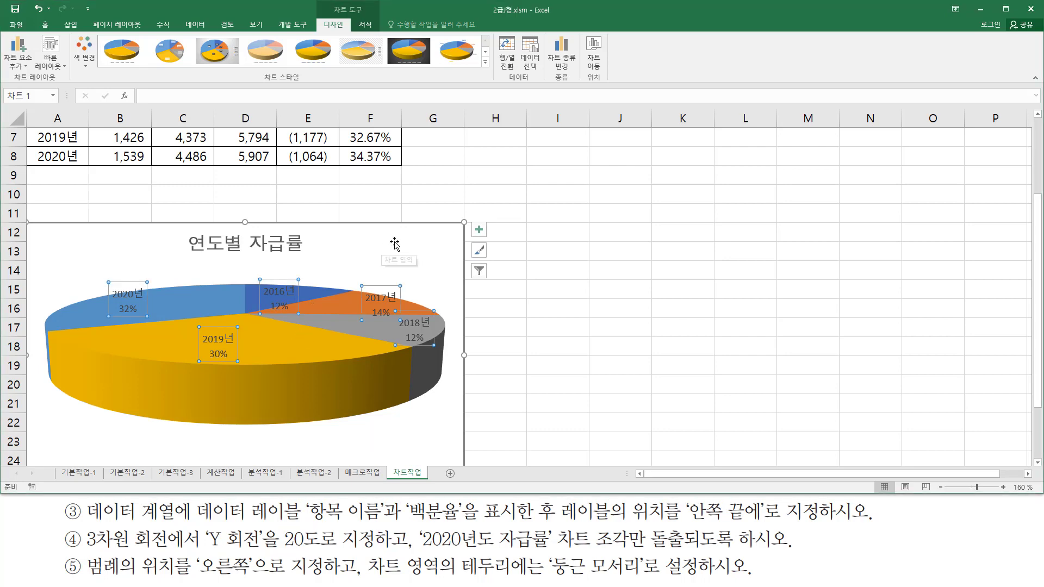
{"action": "left_click", "coordinate": [413, 241]}
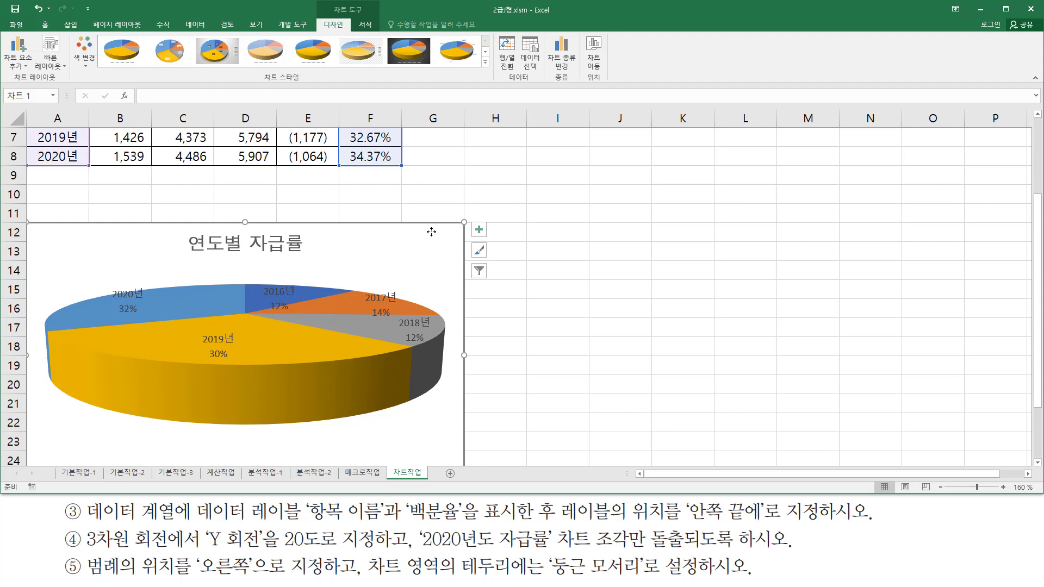
{"action": "right_click", "coordinate": [432, 234]}
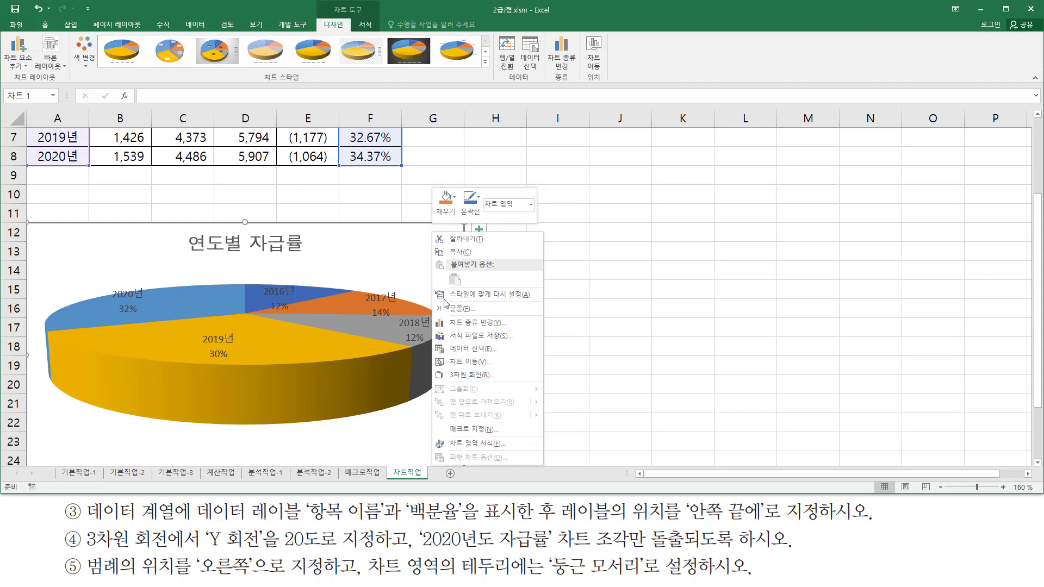
{"action": "left_click", "coordinate": [462, 375]}
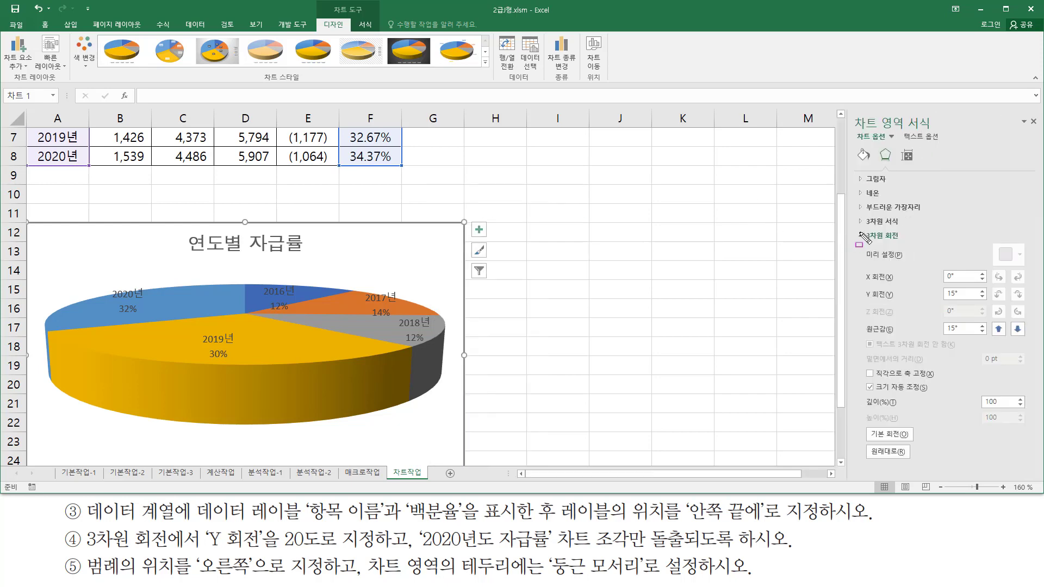
Step: Set the chart's Y 회전 to 20°
{"action": "left_click_drag", "start_coordinate": [848, 110], "coordinate": [940, 132]}
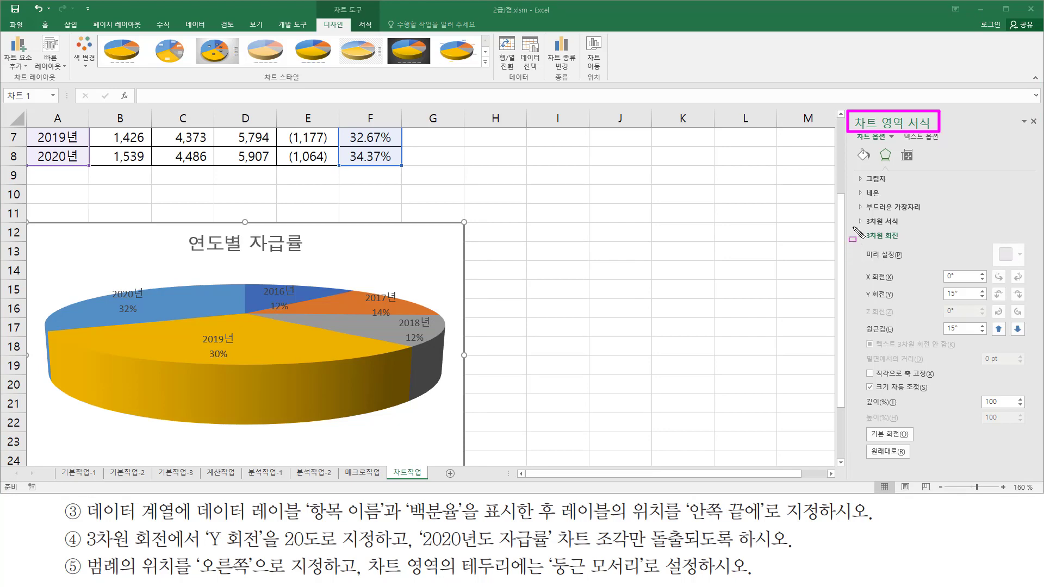
{"action": "mouse_move", "coordinate": [852, 227]}
{"action": "left_mouse_down"}
{"action": "mouse_move", "coordinate": [904, 246]}
{"action": "mouse_move", "coordinate": [879, 282]}
{"action": "mouse_move", "coordinate": [903, 305]}
{"action": "mouse_move", "coordinate": [985, 312]}
{"action": "left_mouse_up"}
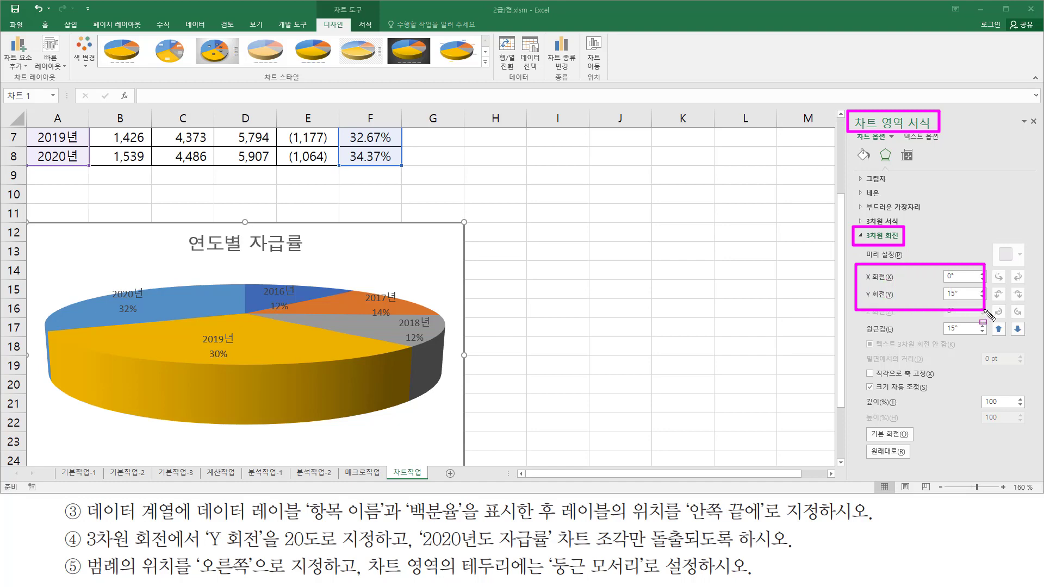
{"action": "key", "text": "Escape"}
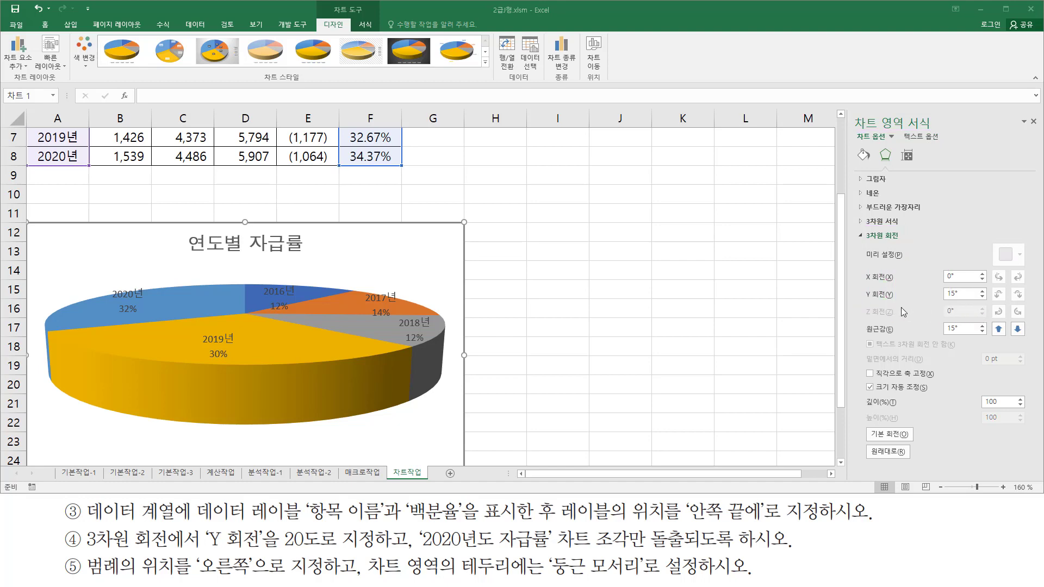
{"action": "mouse_move", "coordinate": [859, 287]}
{"action": "left_mouse_down"}
{"action": "mouse_move", "coordinate": [927, 307]}
{"action": "mouse_move", "coordinate": [986, 307]}
{"action": "left_mouse_up"}
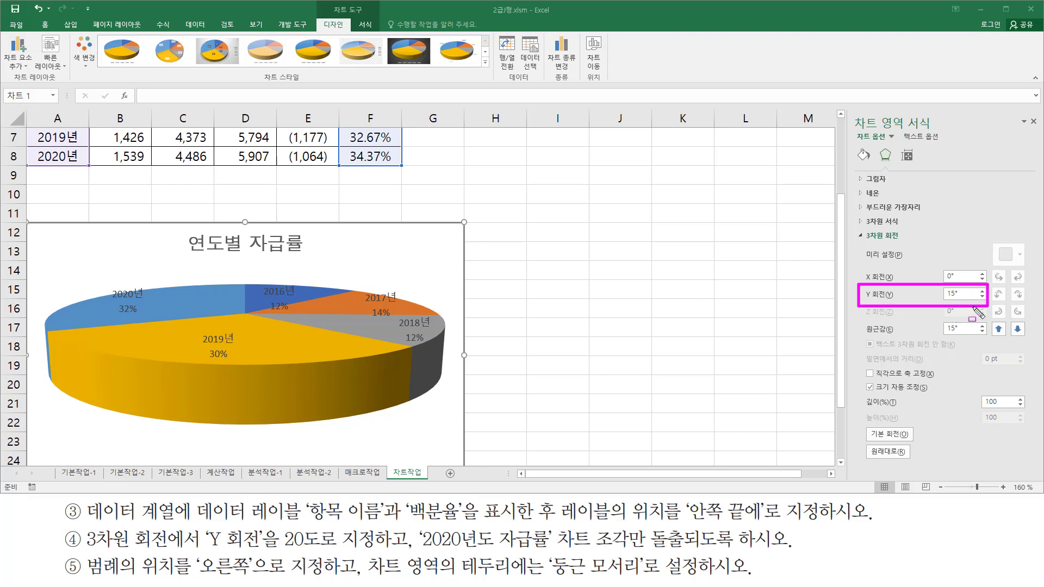
{"action": "left_click_drag", "start_coordinate": [285, 550], "coordinate": [319, 549]}
{"action": "key", "text": "Escape"}
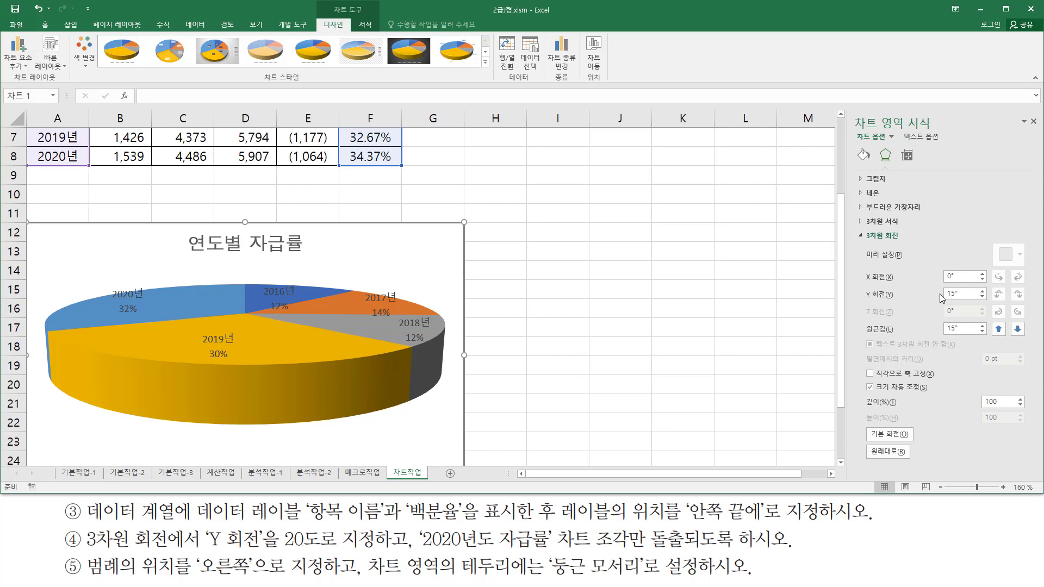
{"action": "double_click", "coordinate": [952, 294]}
{"action": "key", "text": "BackSpace"}
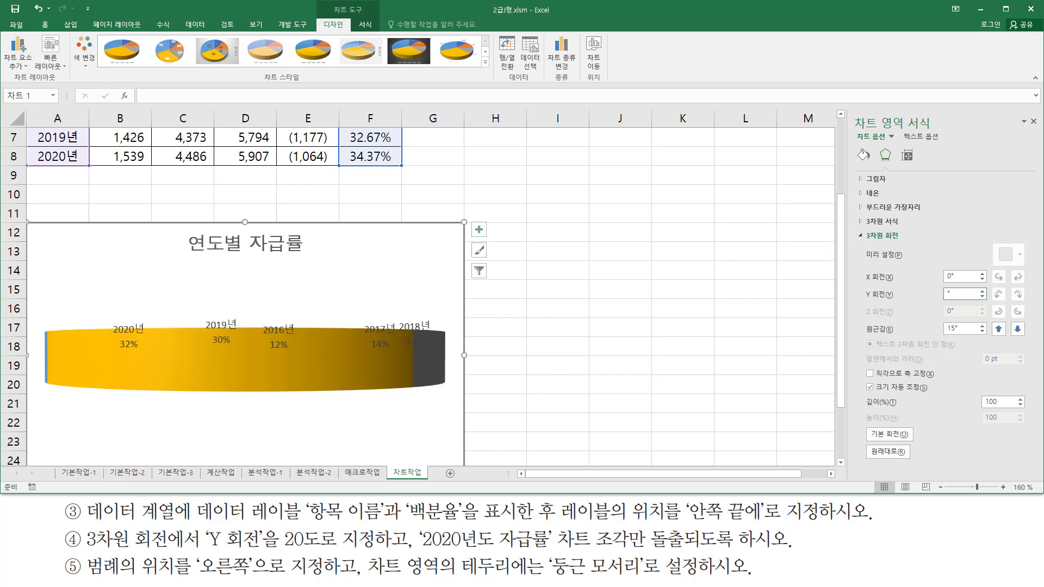
{"action": "type", "text": "20"}
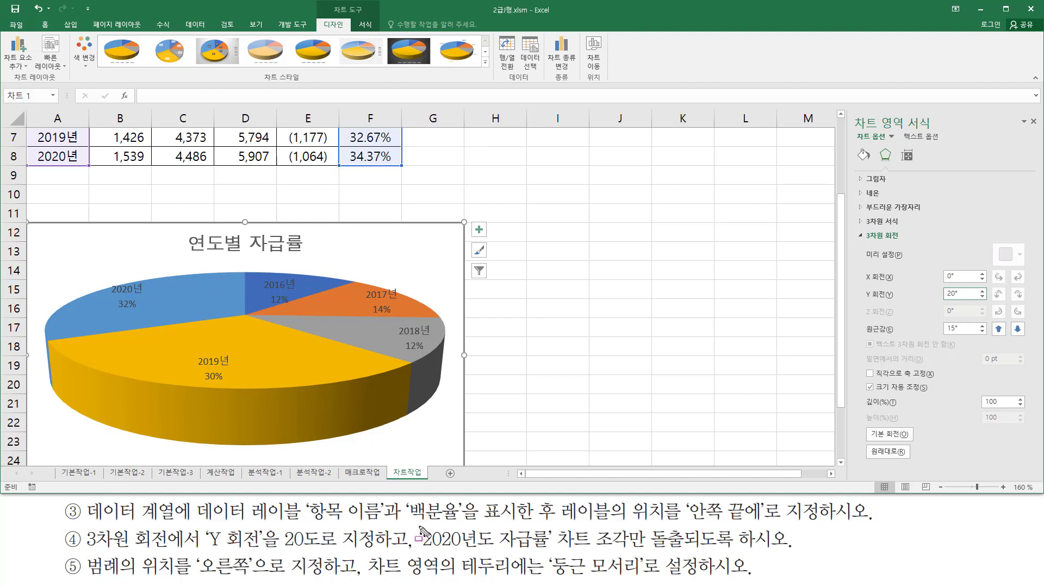
{"action": "left_click_drag", "start_coordinate": [410, 525], "coordinate": [411, 556]}
{"action": "mouse_move", "coordinate": [852, 107]}
{"action": "left_mouse_down"}
{"action": "mouse_move", "coordinate": [877, 135]}
{"action": "mouse_move", "coordinate": [952, 140]}
{"action": "left_mouse_up"}
{"action": "mouse_move", "coordinate": [1039, 111]}
{"action": "left_mouse_down"}
{"action": "mouse_move", "coordinate": [1023, 129]}
{"action": "mouse_move", "coordinate": [1042, 139]}
{"action": "left_mouse_up"}
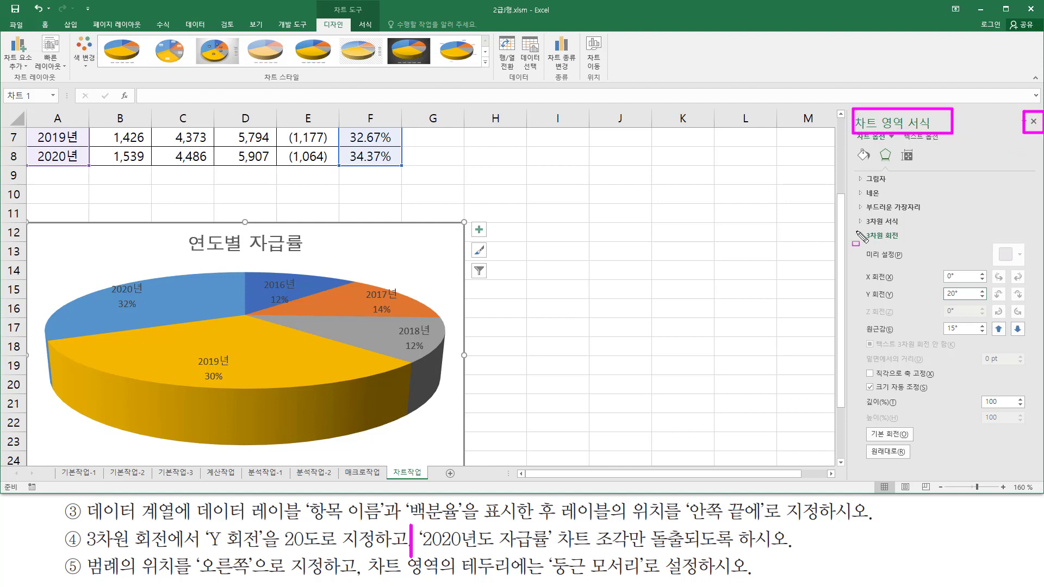
{"action": "left_click_drag", "start_coordinate": [855, 230], "coordinate": [902, 242]}
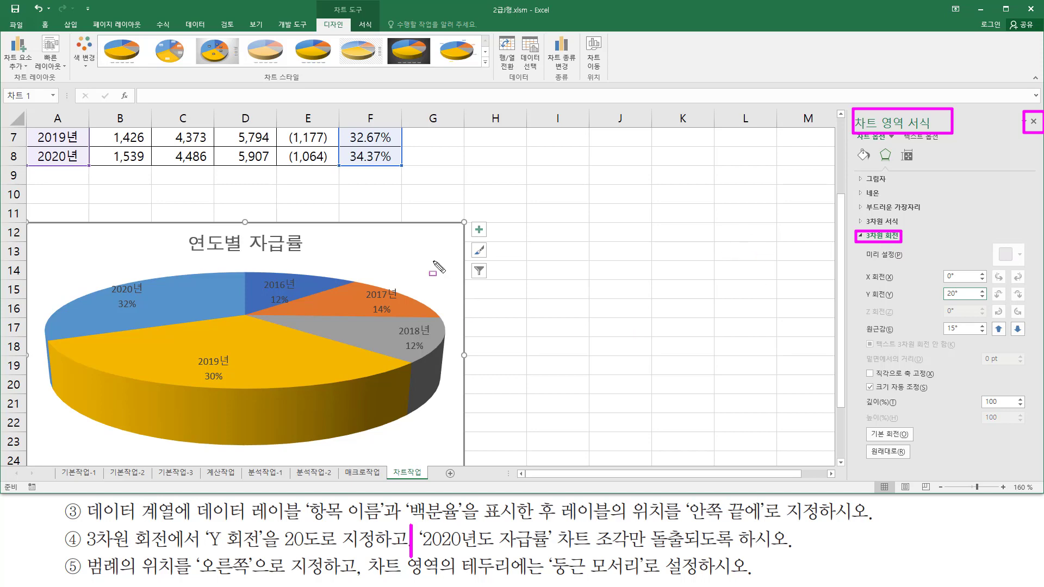
{"action": "mouse_move", "coordinate": [405, 226]}
{"action": "left_mouse_down"}
{"action": "mouse_move", "coordinate": [429, 259]}
{"action": "mouse_move", "coordinate": [457, 268]}
{"action": "left_mouse_up"}
{"action": "key", "text": "Escape"}
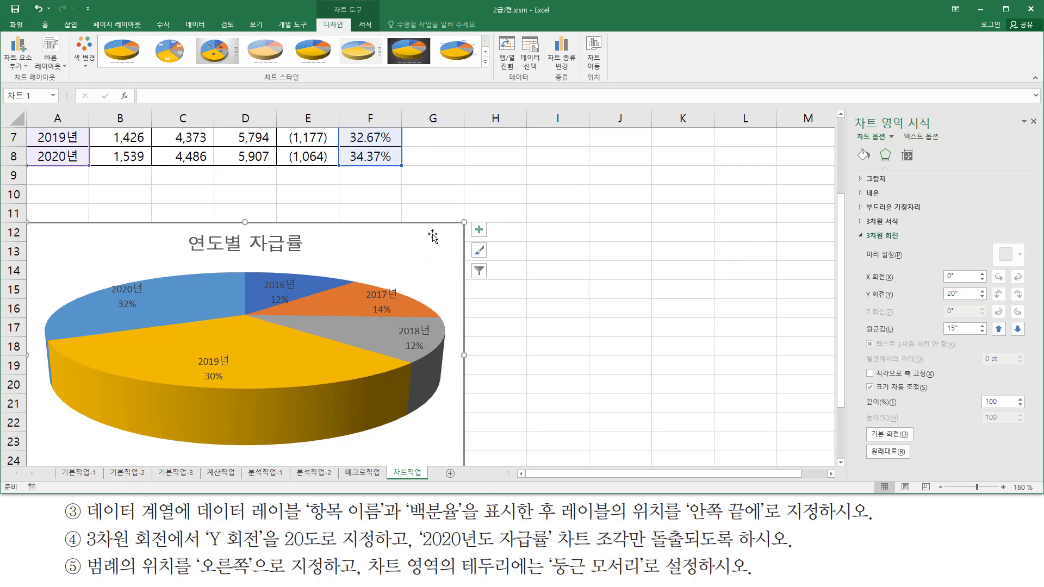
{"action": "right_click", "coordinate": [433, 237]}
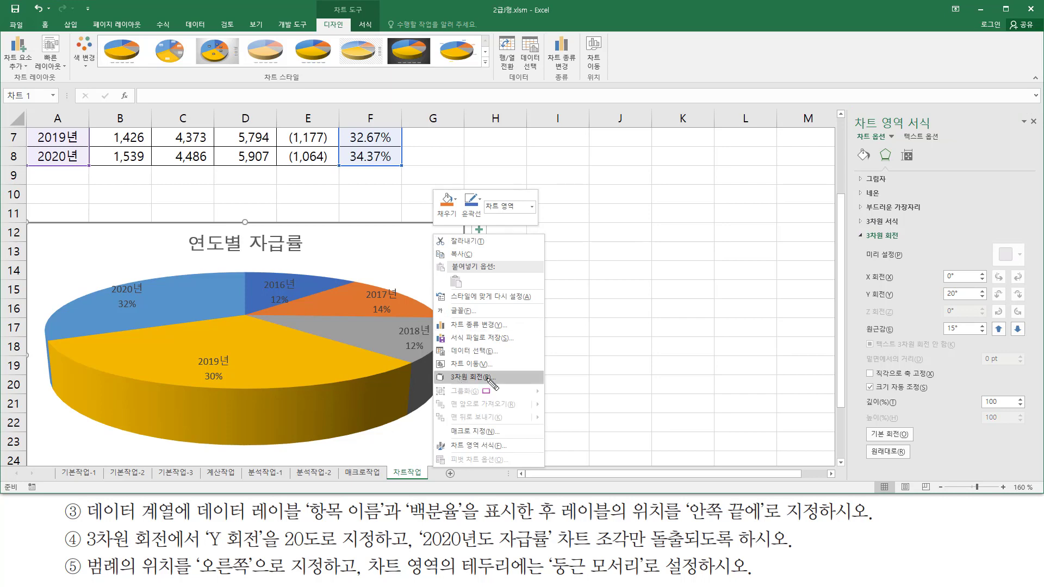
{"action": "left_click_drag", "start_coordinate": [846, 117], "coordinate": [934, 130]}
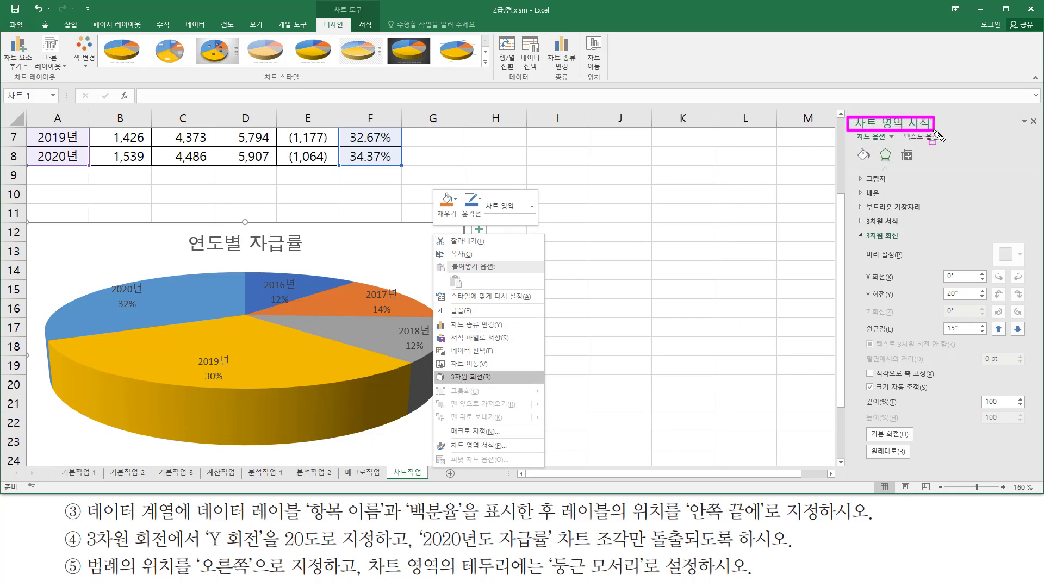
{"action": "mouse_move", "coordinate": [852, 228]}
{"action": "left_mouse_down"}
{"action": "mouse_move", "coordinate": [872, 243]}
{"action": "mouse_move", "coordinate": [906, 242]}
{"action": "mouse_move", "coordinate": [975, 411]}
{"action": "mouse_move", "coordinate": [859, 245]}
{"action": "left_mouse_up"}
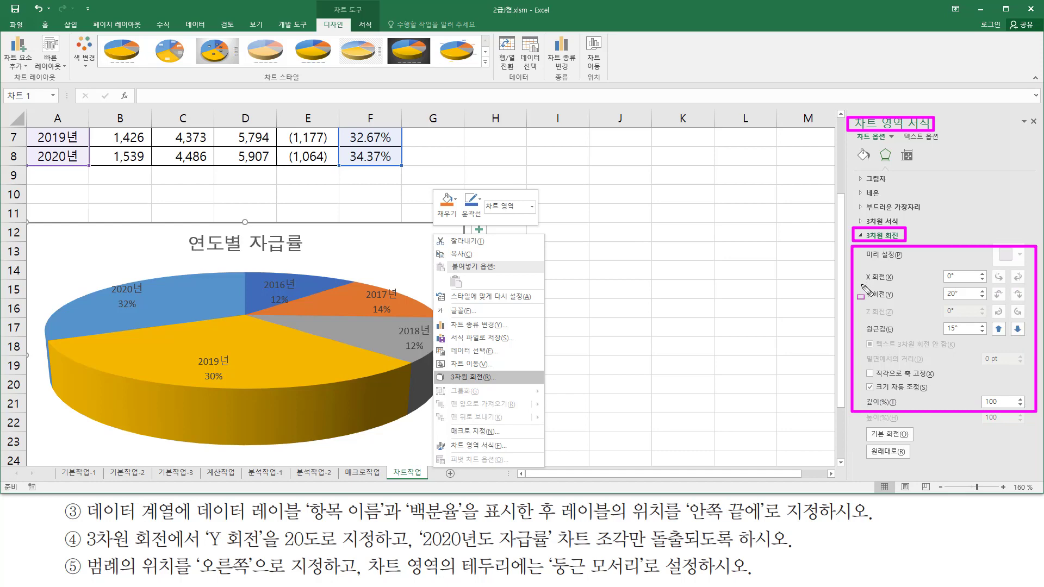
{"action": "mouse_move", "coordinate": [862, 287]}
{"action": "left_mouse_down"}
{"action": "mouse_move", "coordinate": [858, 260]}
{"action": "mouse_move", "coordinate": [976, 310]}
{"action": "mouse_move", "coordinate": [986, 272]}
{"action": "mouse_move", "coordinate": [991, 312]}
{"action": "left_mouse_up"}
{"action": "mouse_move", "coordinate": [867, 287]}
{"action": "left_mouse_down"}
{"action": "mouse_move", "coordinate": [867, 307]}
{"action": "mouse_move", "coordinate": [968, 306]}
{"action": "mouse_move", "coordinate": [973, 293]}
{"action": "left_mouse_up"}
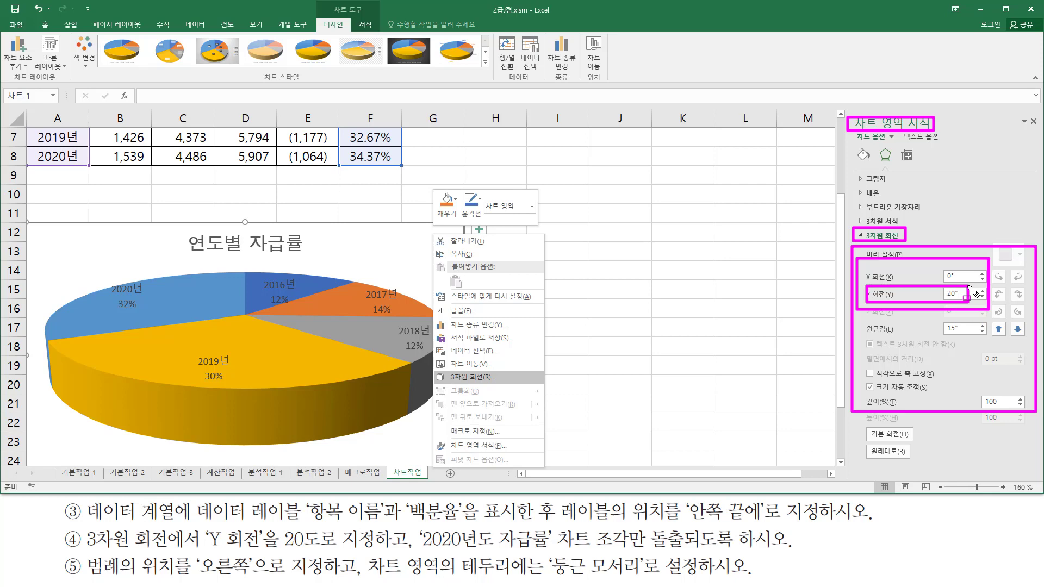
{"action": "left_click_drag", "start_coordinate": [1023, 111], "coordinate": [1036, 127]}
{"action": "key", "text": "Escape"}
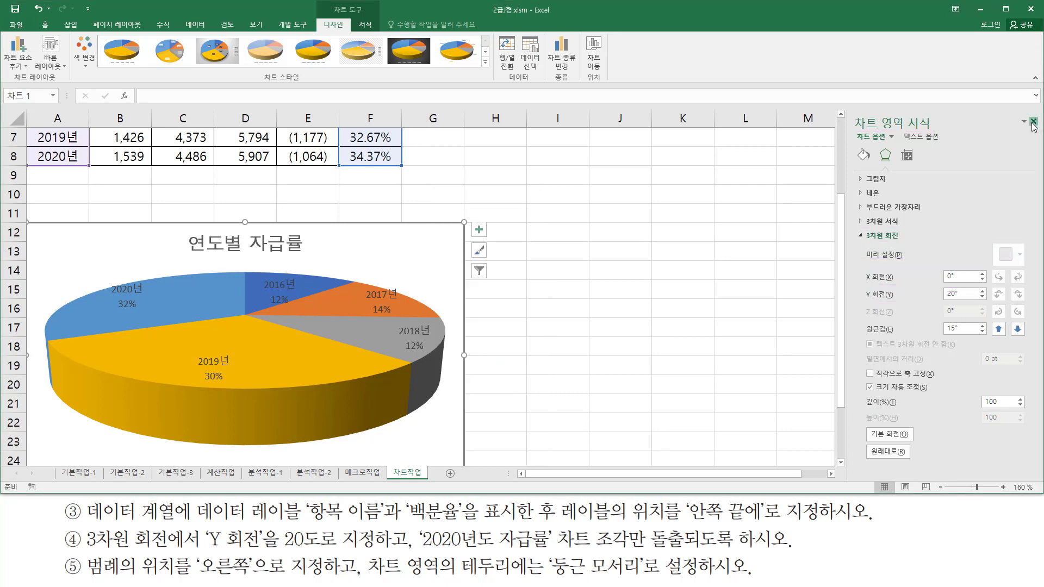
Step: Close the chart area formatting options and check the 2020년 slice in the slide show's reference chart
{"action": "left_click", "coordinate": [1033, 122]}
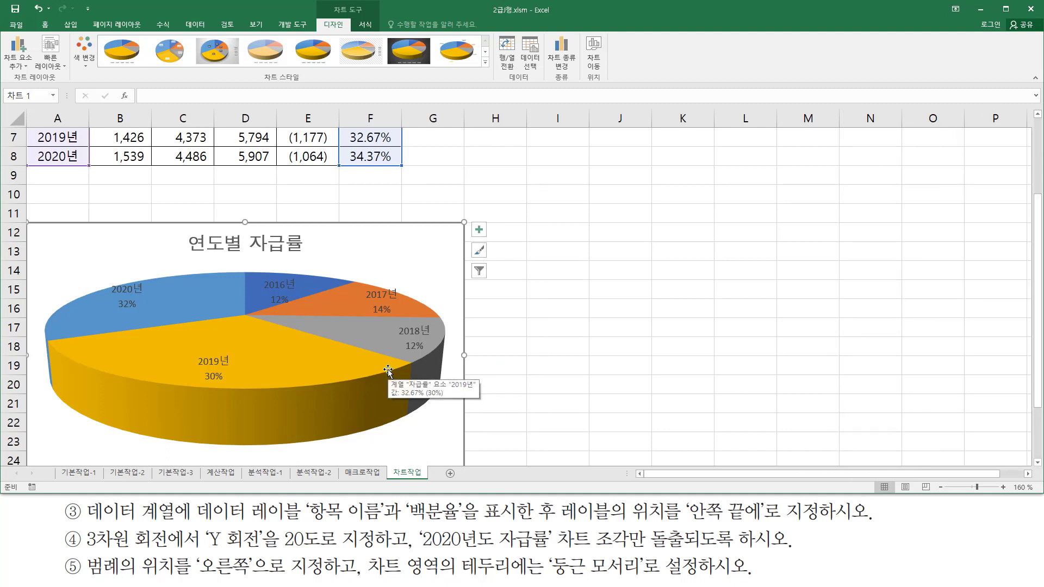
{"action": "left_click_drag", "start_coordinate": [420, 549], "coordinate": [796, 554]}
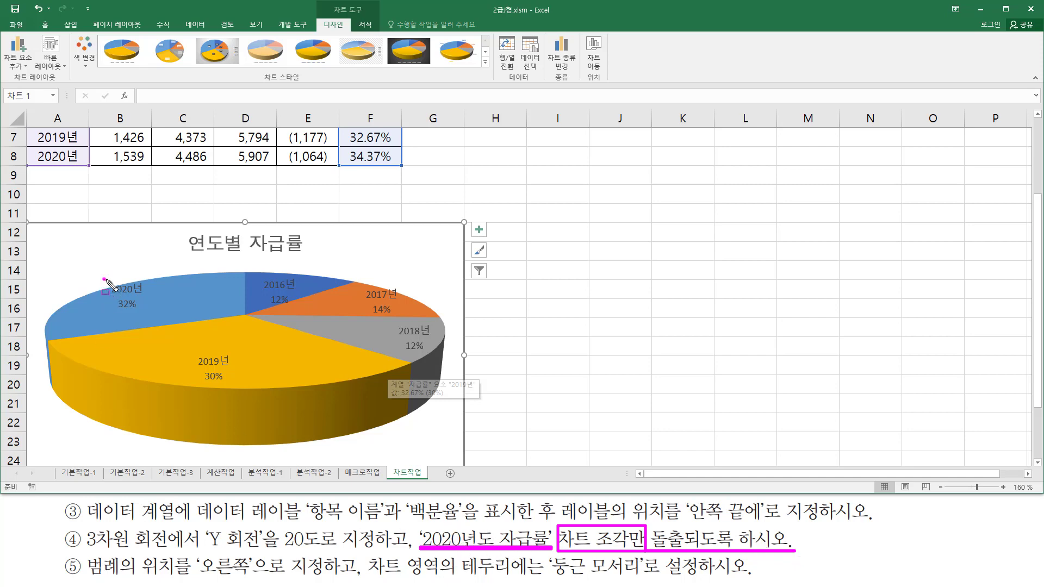
{"action": "left_click_drag", "start_coordinate": [104, 279], "coordinate": [149, 315]}
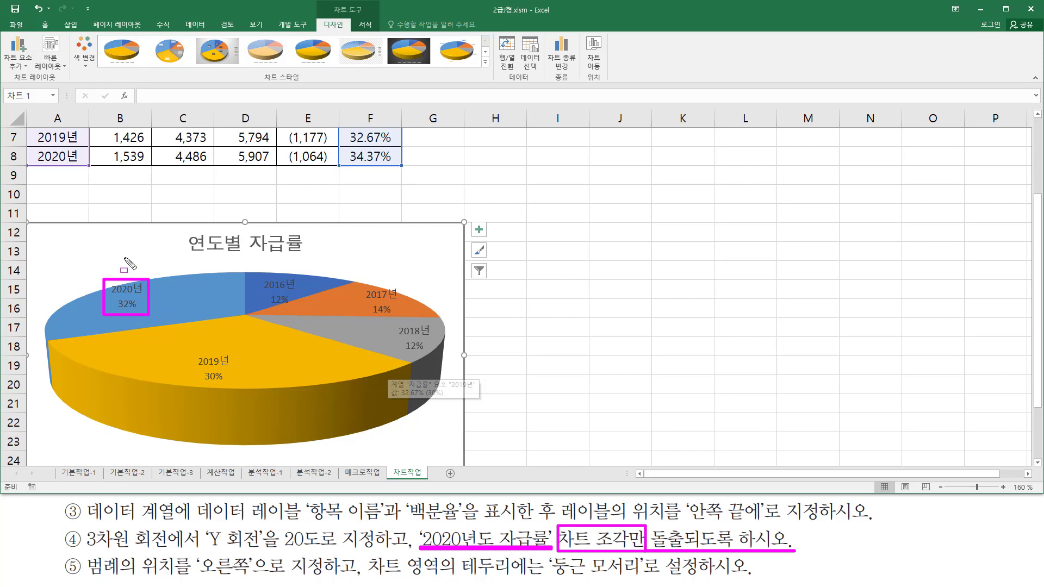
{"action": "key", "text": "Escape"}
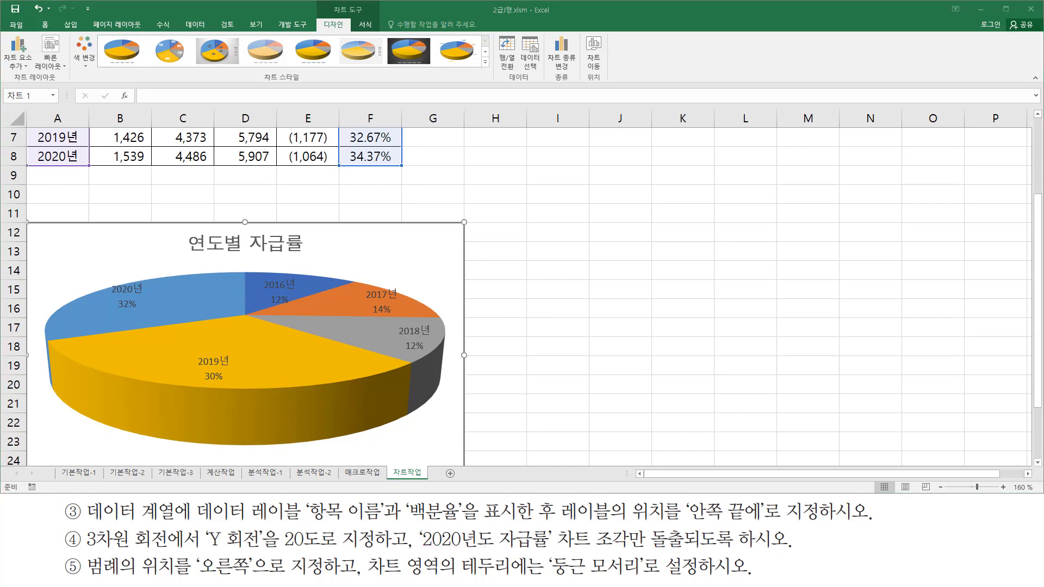
{"action": "key", "text": "alt+Tab"}
{"action": "key", "text": "ctrl+2"}
{"action": "left_click_drag", "start_coordinate": [251, 232], "coordinate": [360, 297]}
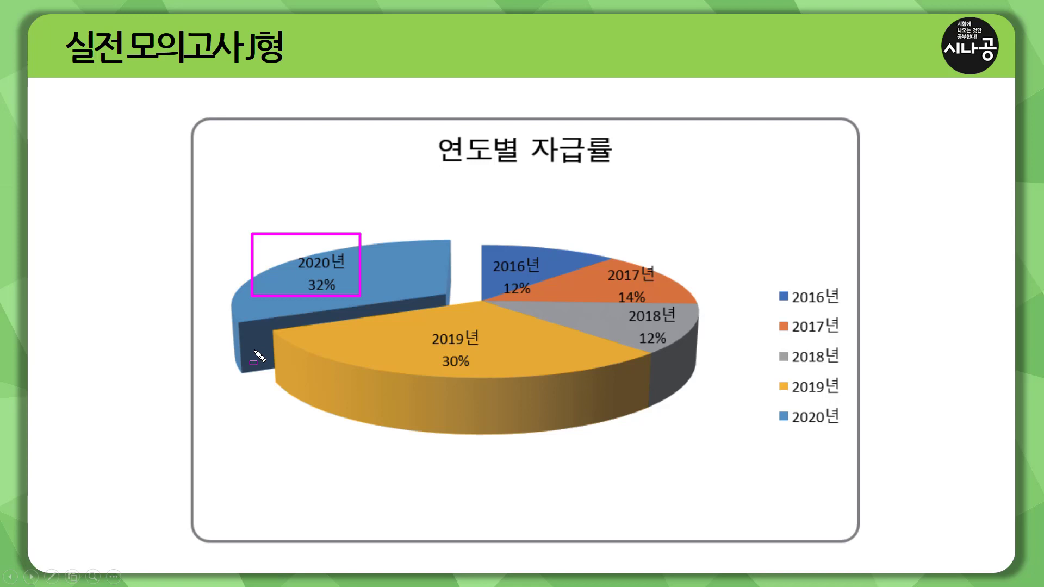
{"action": "key", "text": "Escape"}
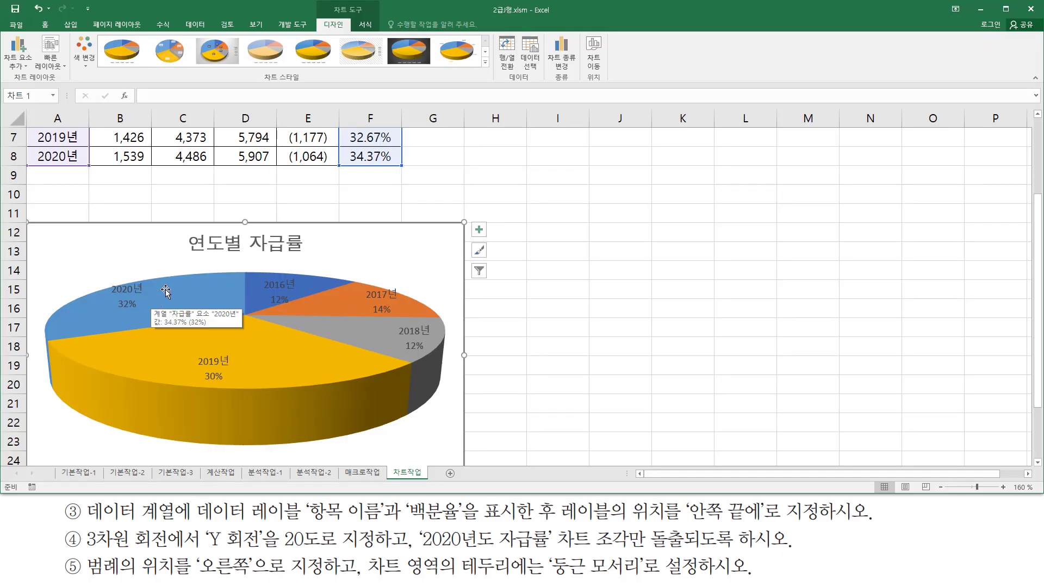
Step: Select only the 2020년 slice of the 자급률 pie and pull it outward from the rest
{"action": "left_click", "coordinate": [165, 292]}
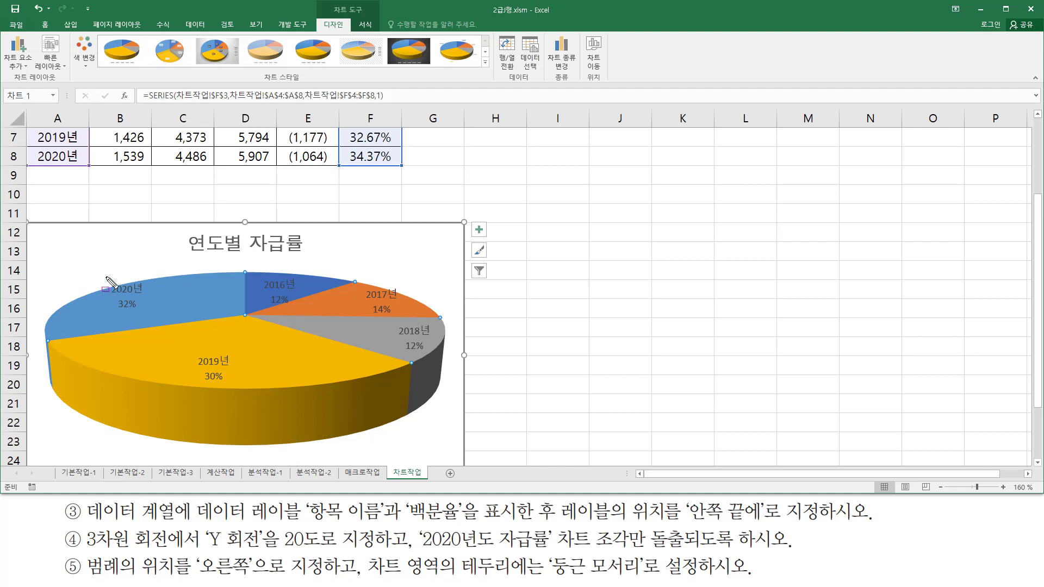
{"action": "left_click_drag", "start_coordinate": [106, 276], "coordinate": [158, 316]}
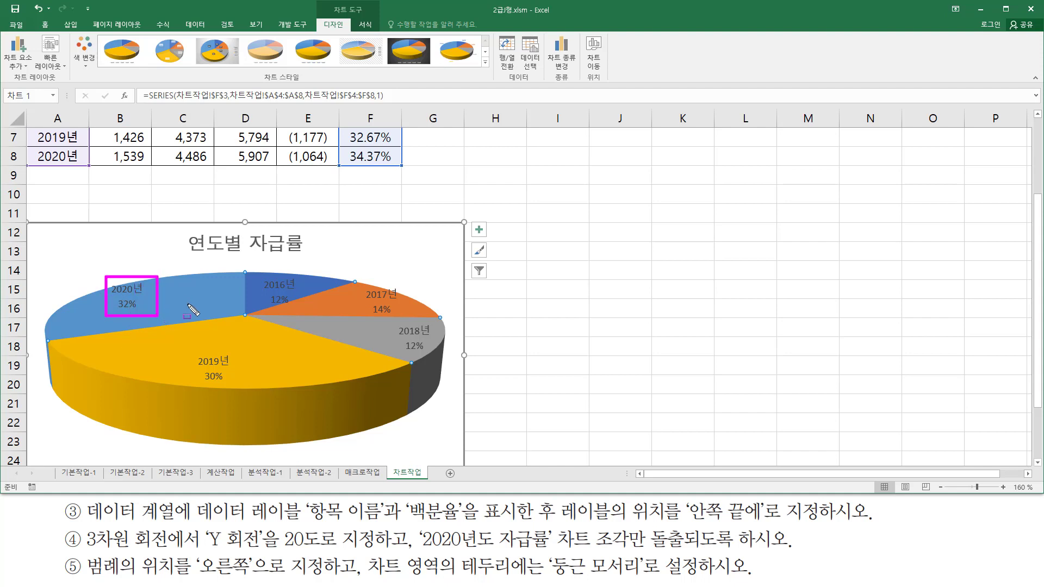
{"action": "key", "text": "Escape"}
{"action": "left_click", "coordinate": [180, 289]}
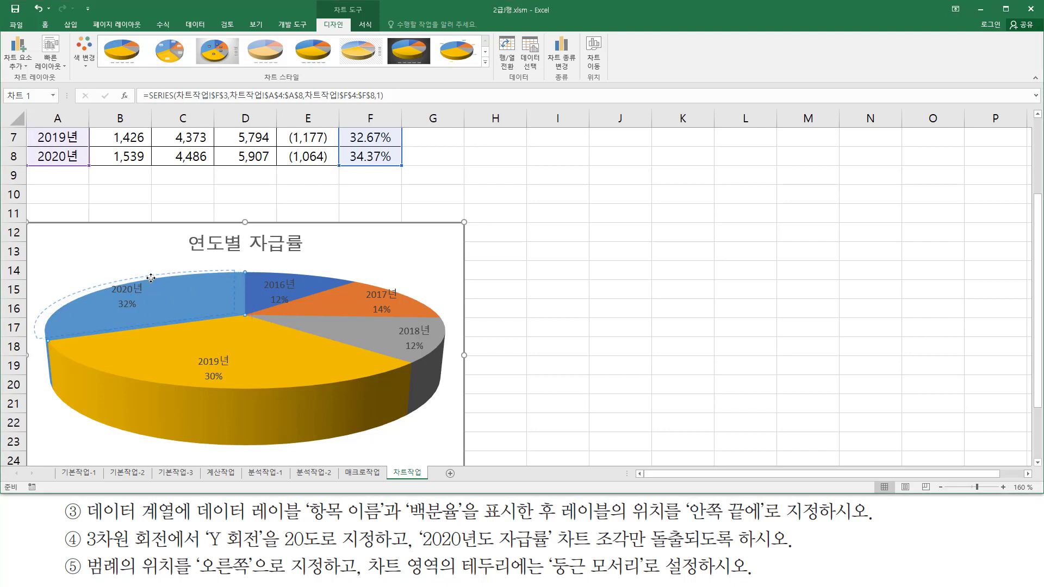
{"action": "mouse_move", "coordinate": [146, 277]}
{"action": "left_mouse_down"}
{"action": "mouse_move", "coordinate": [169, 281]}
{"action": "mouse_move", "coordinate": [164, 292]}
{"action": "left_mouse_up"}
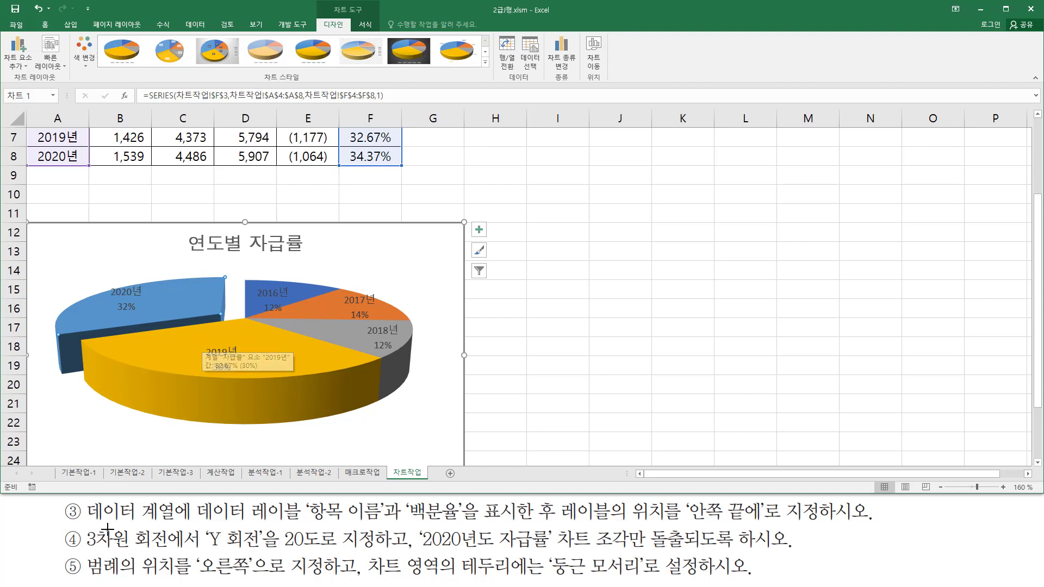
{"action": "key", "text": "ctrl+2"}
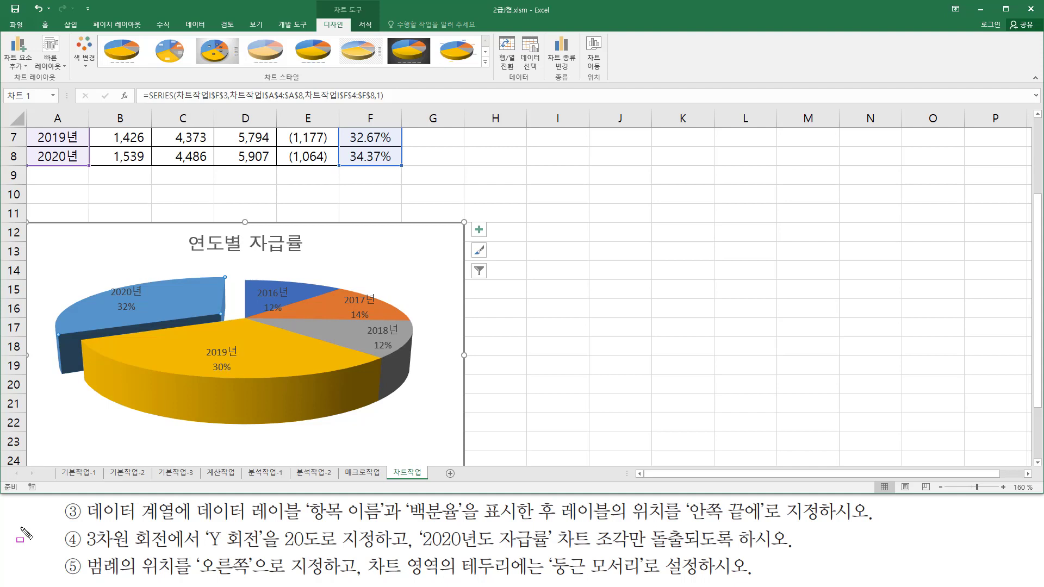
{"action": "left_click_drag", "start_coordinate": [84, 550], "coordinate": [182, 584]}
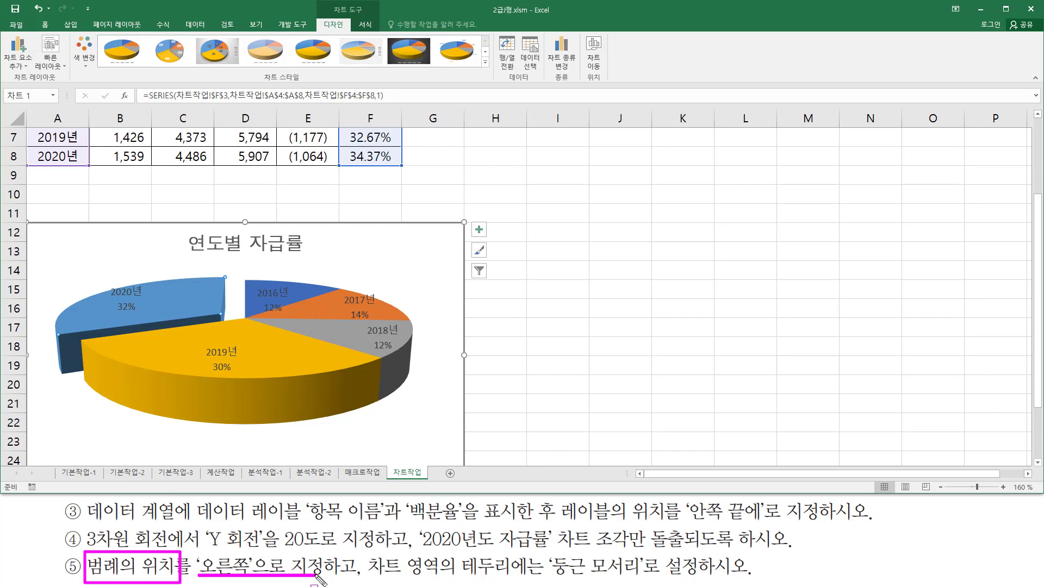
Step: Select the legend below the 연도별 자급률 pie chart and open its 범례 서식 settings
{"action": "key", "text": "Escape"}
{"action": "left_click", "coordinate": [1037, 463]}
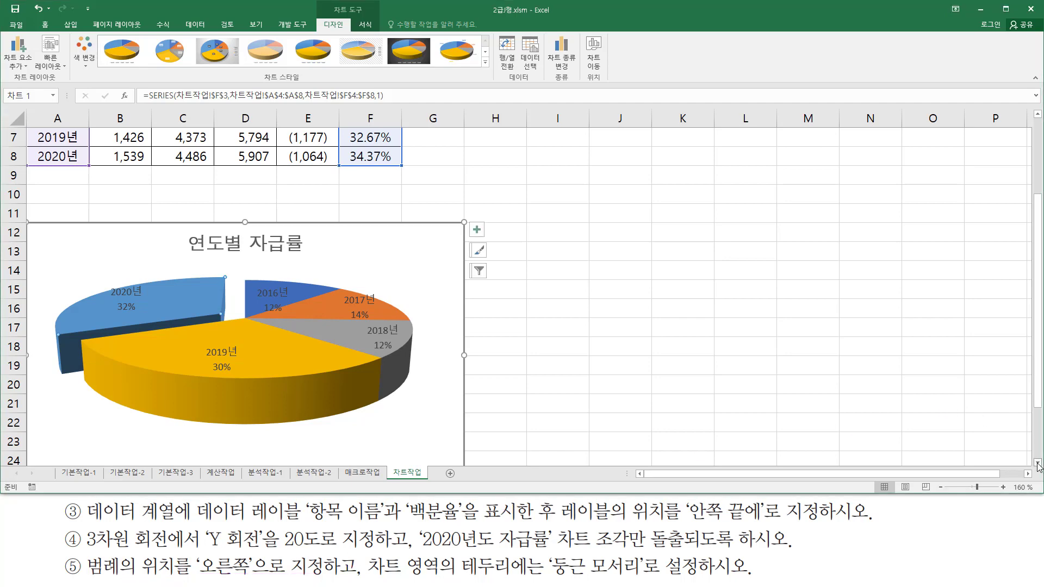
{"action": "scroll", "coordinate": [1038, 463], "scroll_direction": "down", "scroll_amount": 1}
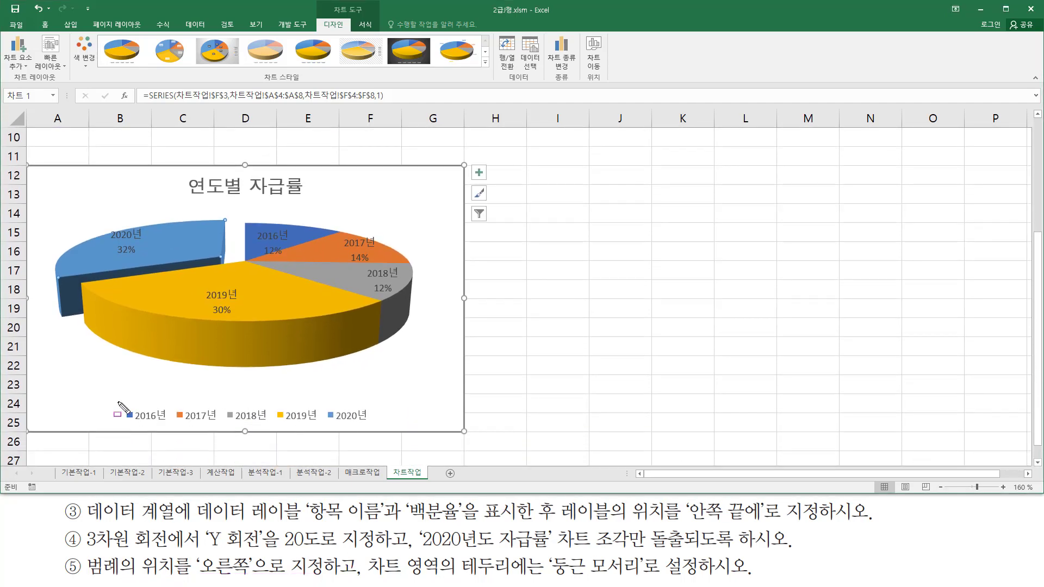
{"action": "left_click_drag", "start_coordinate": [117, 400], "coordinate": [379, 428]}
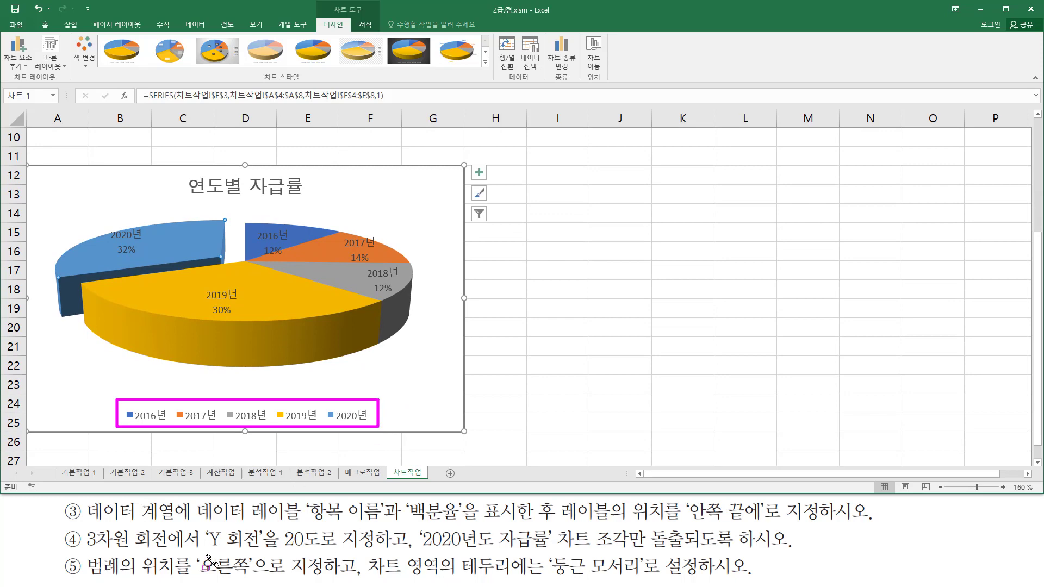
{"action": "left_click_drag", "start_coordinate": [191, 573], "coordinate": [367, 583]}
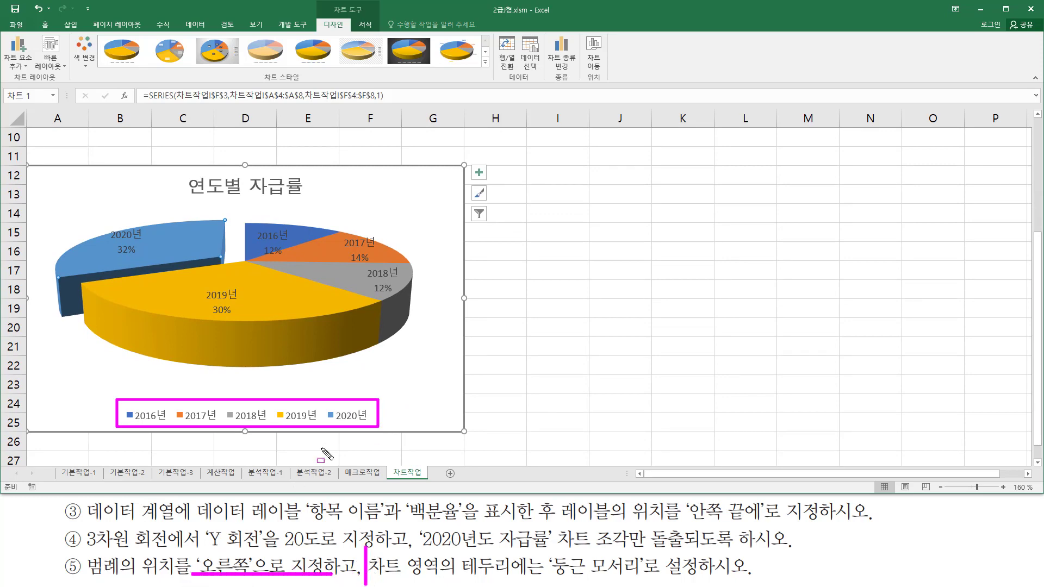
{"action": "key", "text": "Escape"}
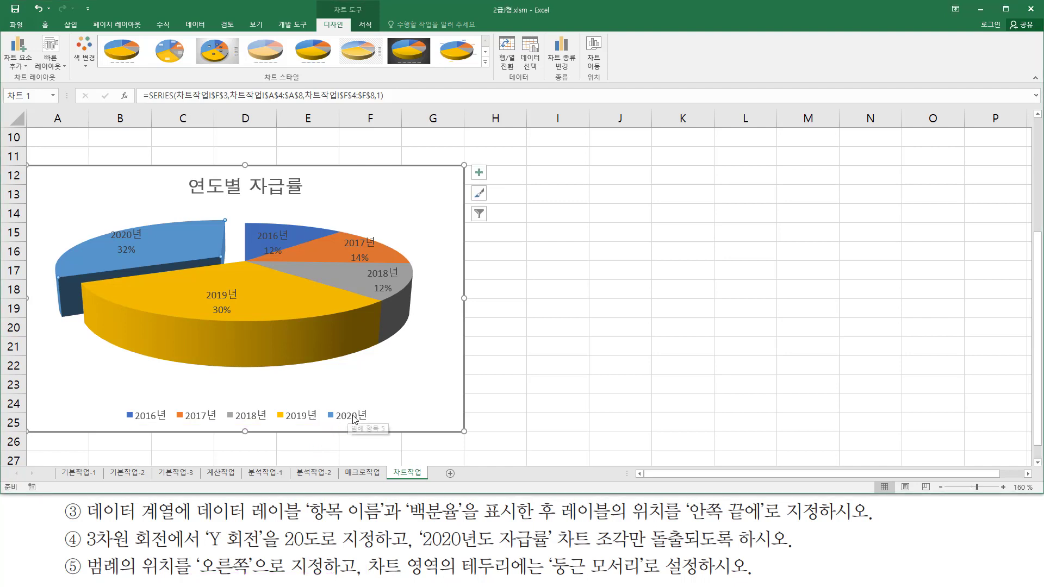
{"action": "left_click", "coordinate": [353, 418]}
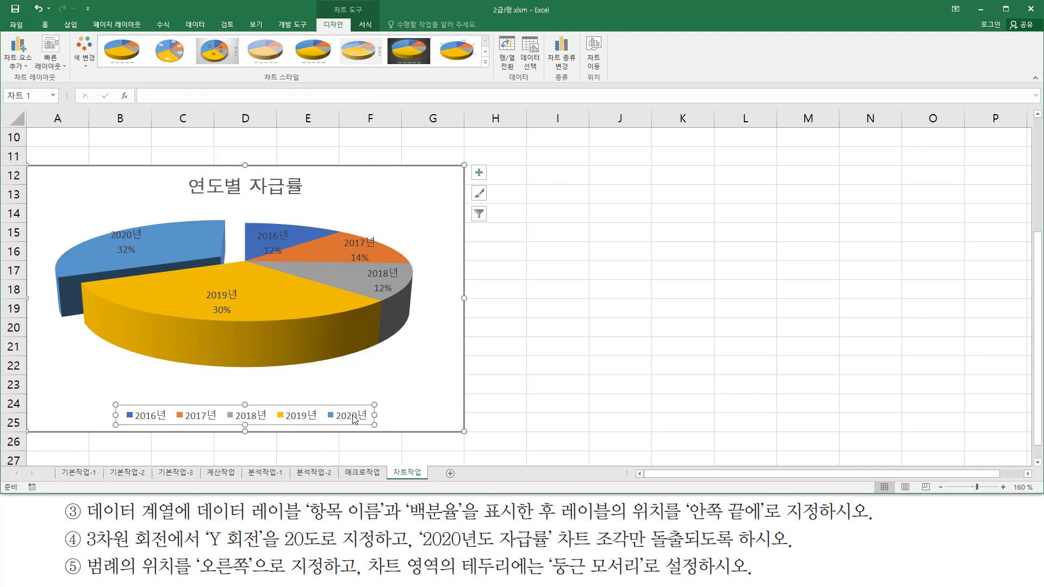
{"action": "right_click", "coordinate": [353, 418]}
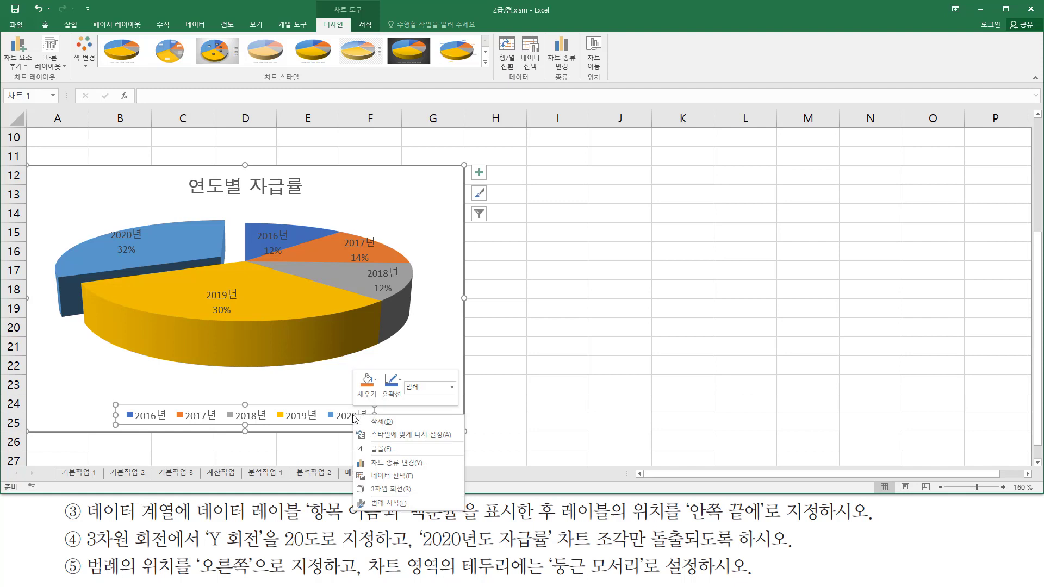
{"action": "left_click", "coordinate": [388, 505]}
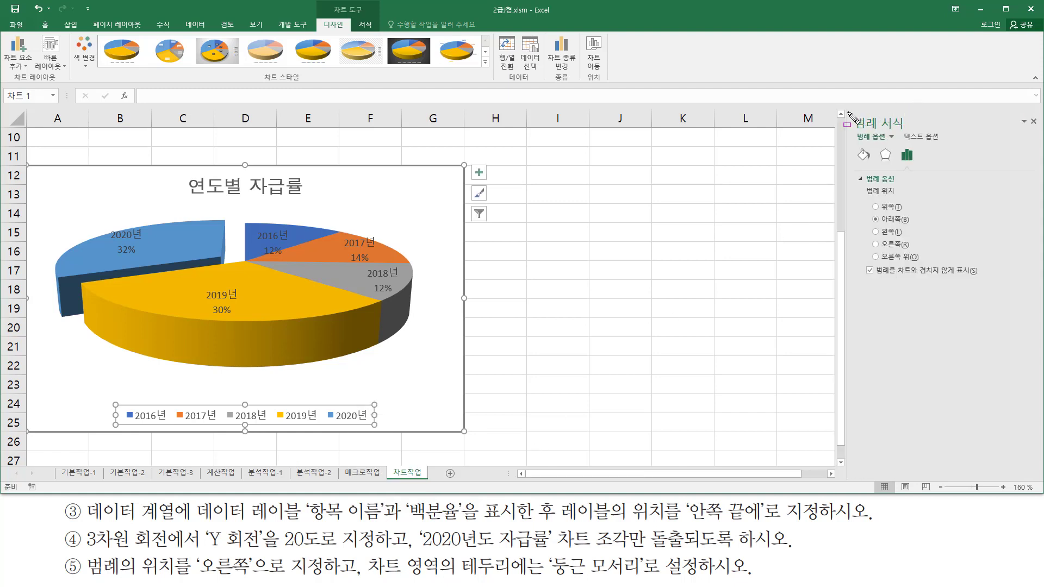
Step: Set the chart's 범례 위치 to 오른쪽 and close the legend formatting options
{"action": "left_click_drag", "start_coordinate": [846, 111], "coordinate": [919, 136]}
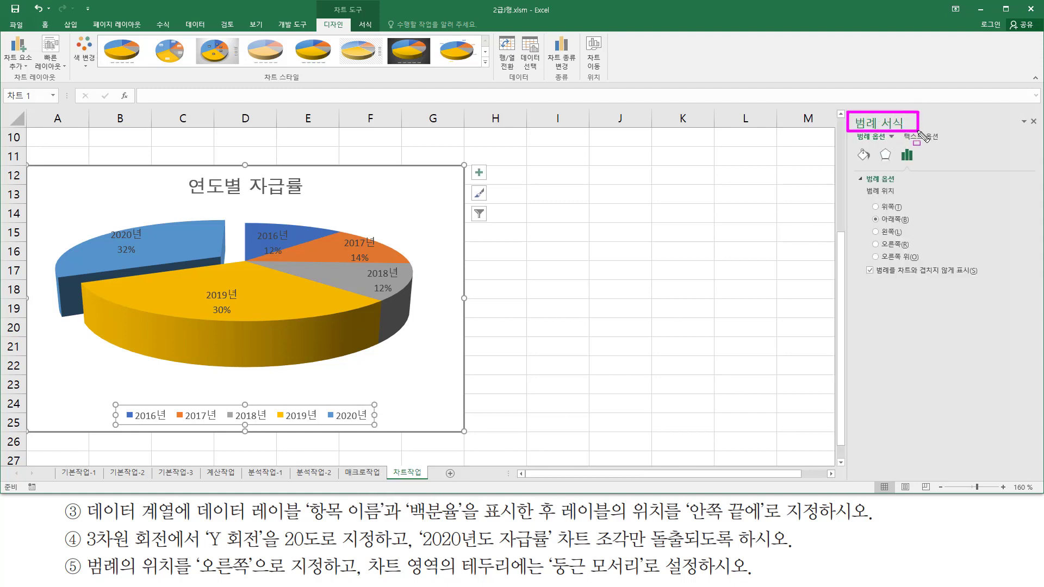
{"action": "mouse_move", "coordinate": [855, 181]}
{"action": "left_mouse_down"}
{"action": "mouse_move", "coordinate": [928, 261]}
{"action": "mouse_move", "coordinate": [989, 286]}
{"action": "left_mouse_up"}
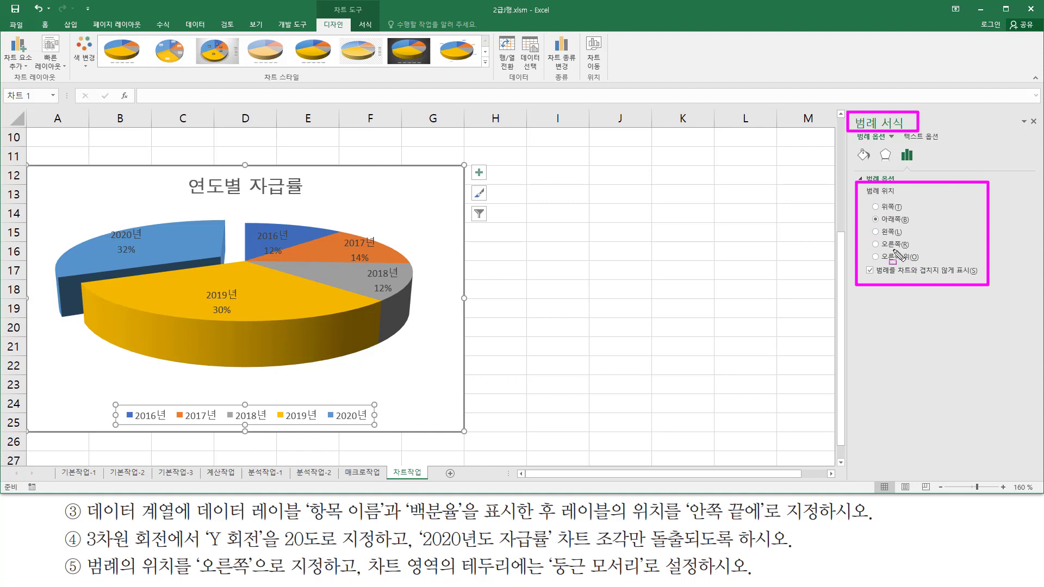
{"action": "left_click_drag", "start_coordinate": [868, 237], "coordinate": [911, 250]}
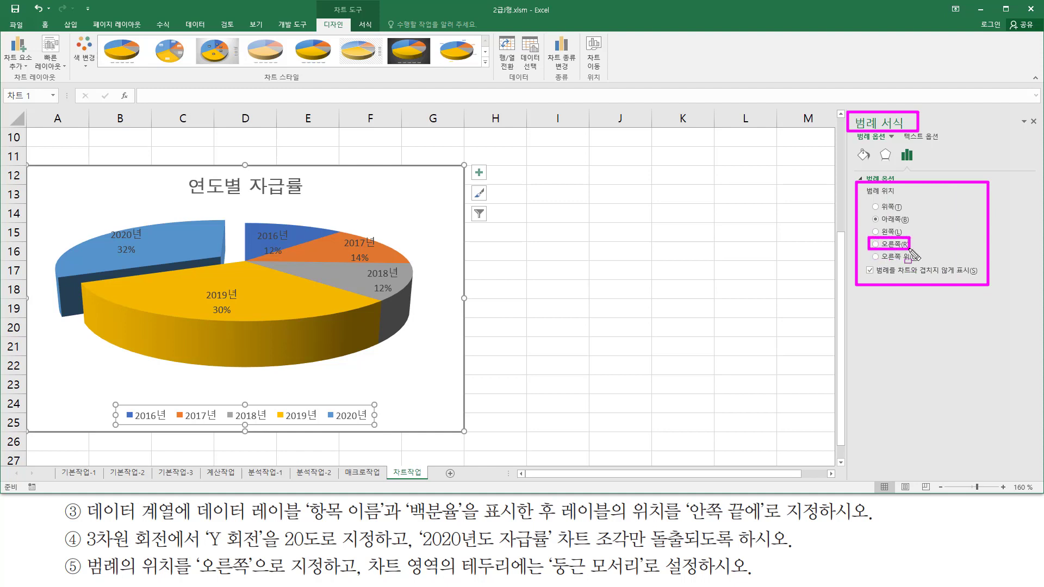
{"action": "key", "text": "Escape"}
{"action": "left_click", "coordinate": [875, 244]}
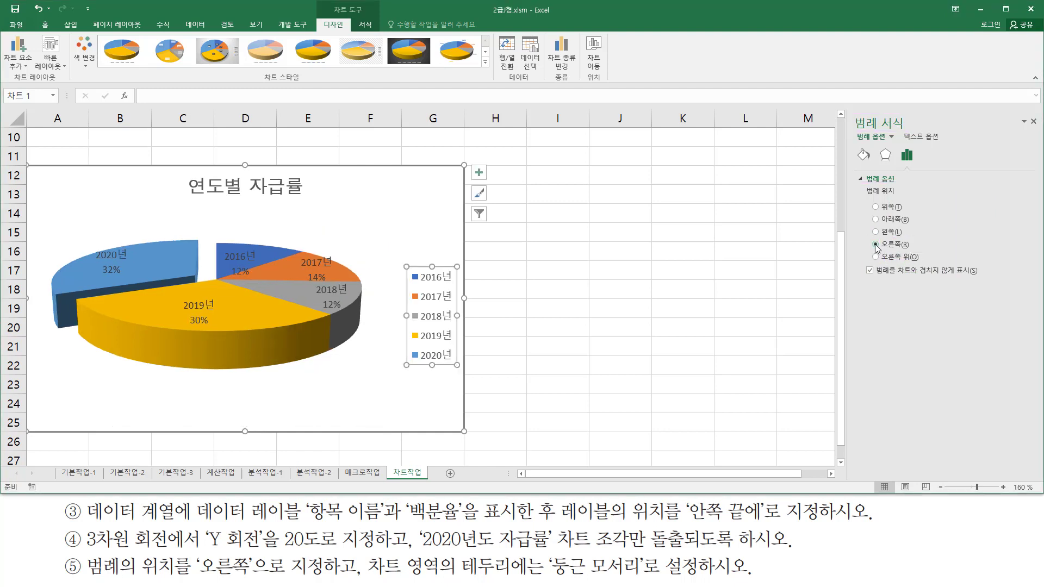
{"action": "left_click_drag", "start_coordinate": [848, 108], "coordinate": [911, 136]}
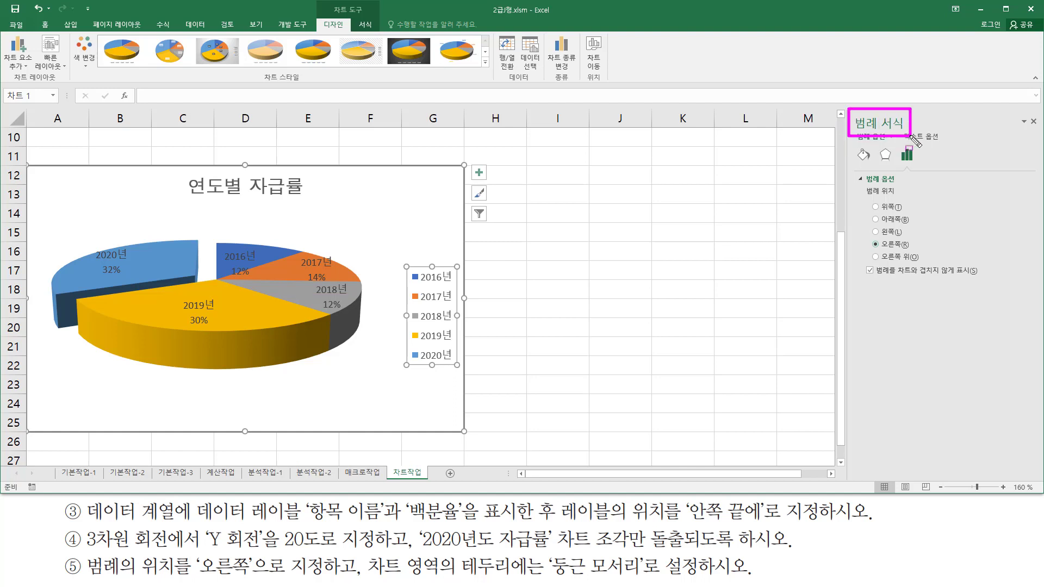
{"action": "left_click_drag", "start_coordinate": [1026, 111], "coordinate": [1040, 129]}
{"action": "key", "text": "Escape"}
{"action": "left_click", "coordinate": [1033, 121]}
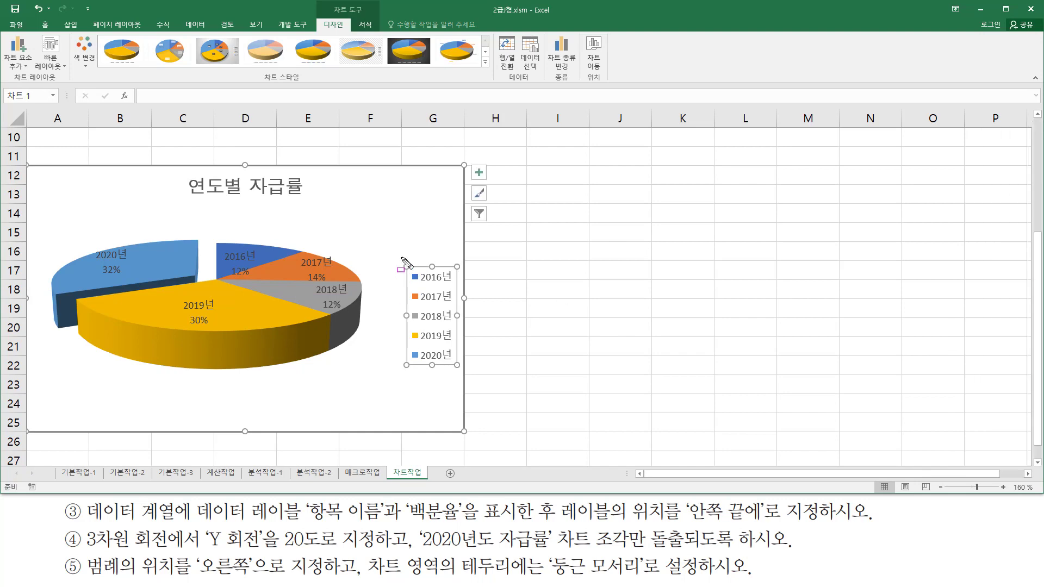
Step: Select the chart area of the 연도별 자급률 chart and open its 차트 영역 서식 settings
{"action": "left_click_drag", "start_coordinate": [401, 257], "coordinate": [463, 374]}
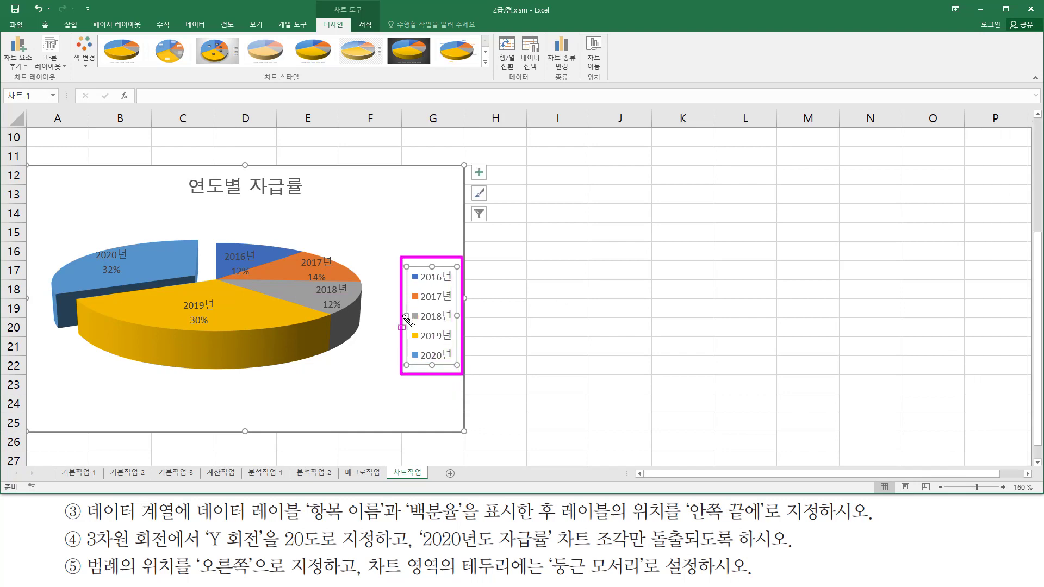
{"action": "mouse_move", "coordinate": [364, 563]}
{"action": "left_mouse_down"}
{"action": "mouse_move", "coordinate": [445, 581]}
{"action": "mouse_move", "coordinate": [517, 581]}
{"action": "left_mouse_up"}
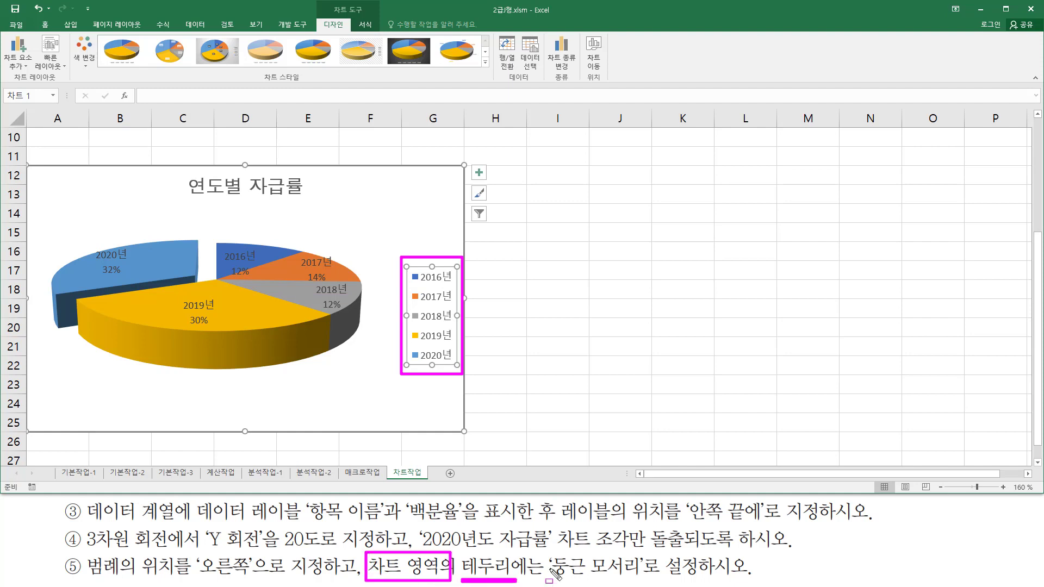
{"action": "left_click_drag", "start_coordinate": [545, 549], "coordinate": [640, 580]}
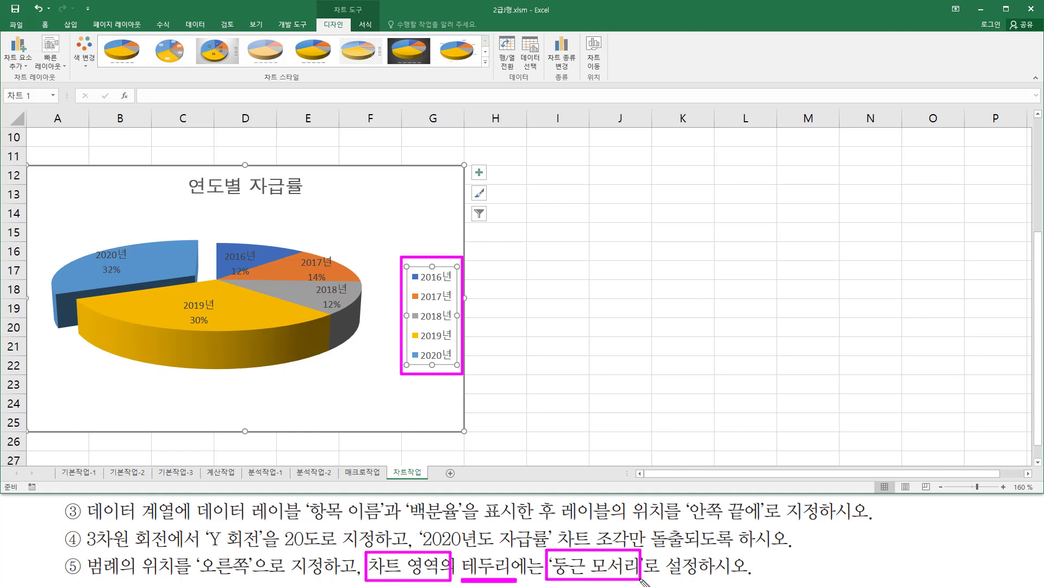
{"action": "key", "text": "Escape"}
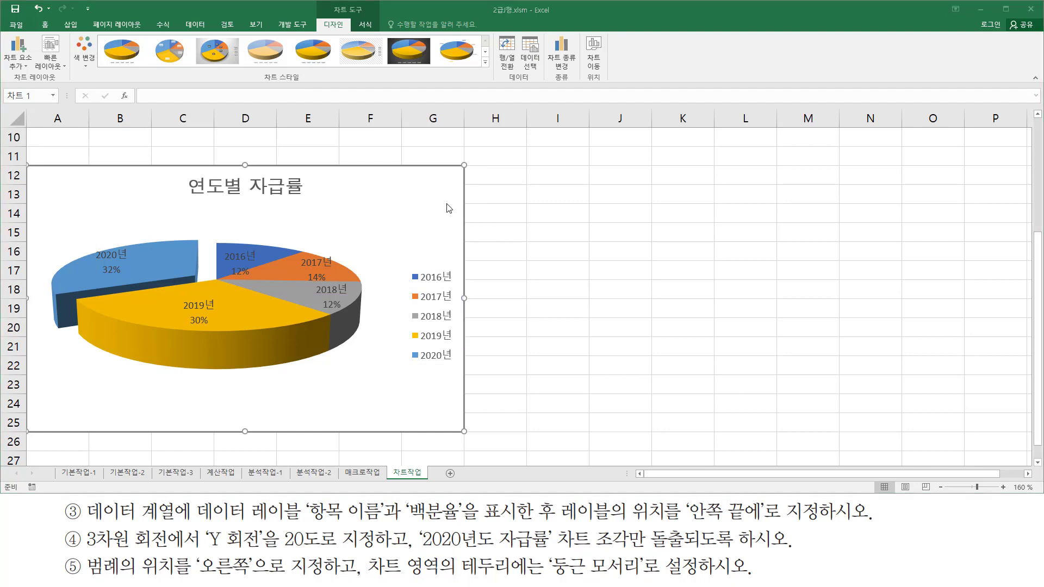
{"action": "left_click", "coordinate": [441, 199]}
{"action": "left_click", "coordinate": [434, 184]}
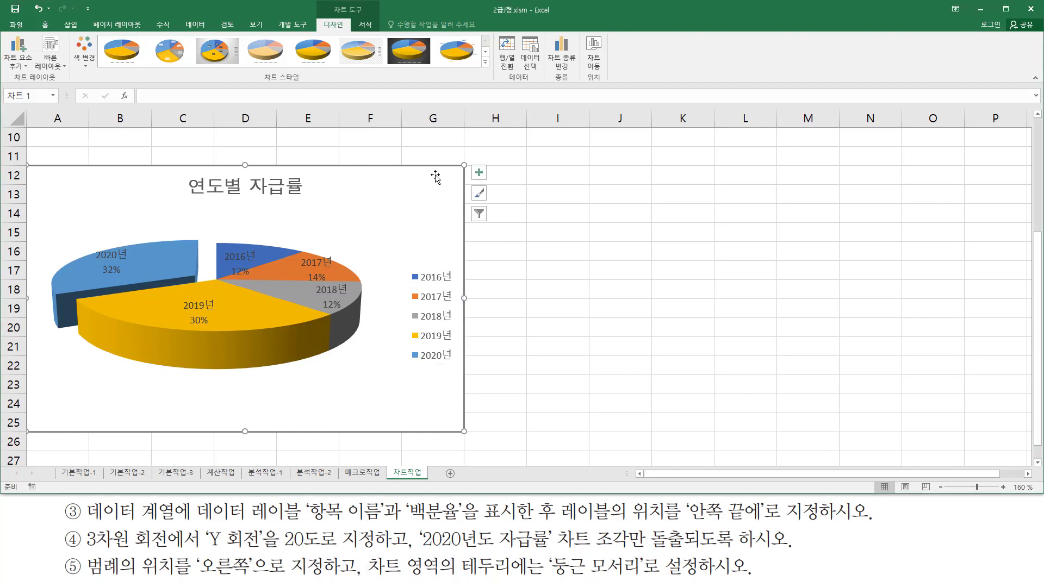
{"action": "right_click", "coordinate": [436, 178]}
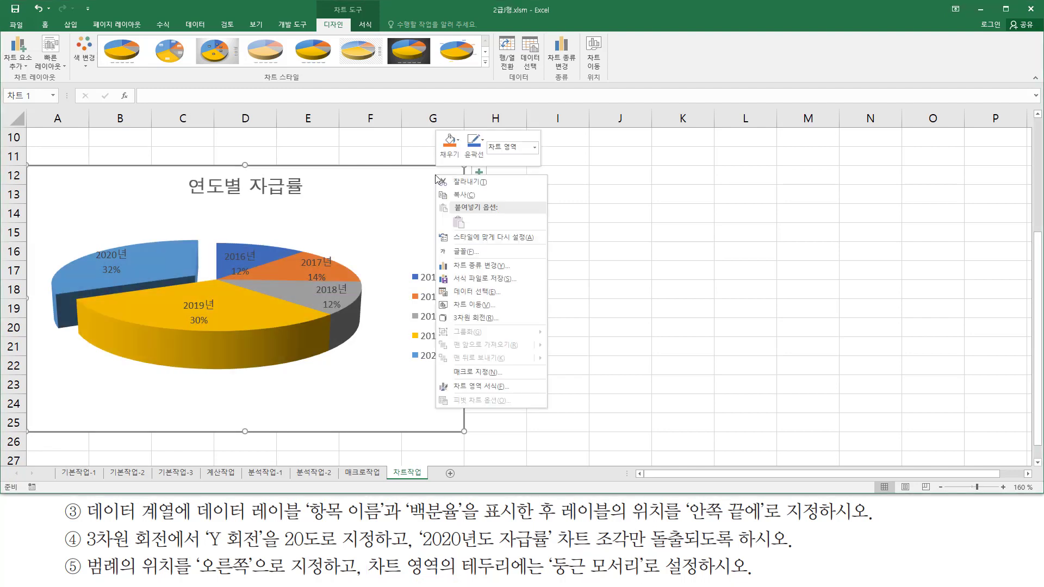
{"action": "left_click", "coordinate": [492, 386]}
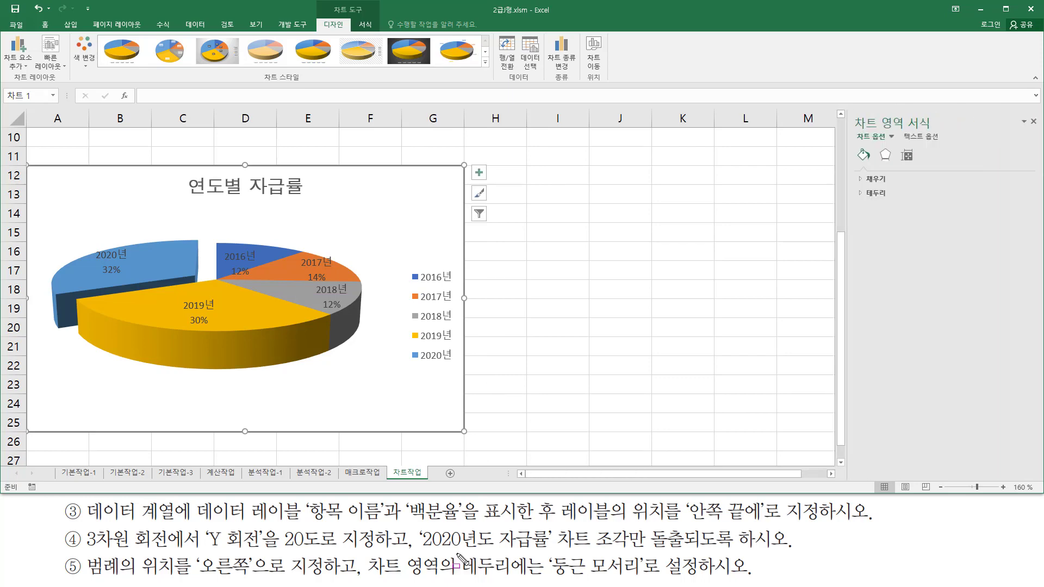
Step: Expand the chart area's 테두리 settings and enable 둥근 모서리 for the border
{"action": "left_click_drag", "start_coordinate": [456, 552], "coordinate": [514, 579]}
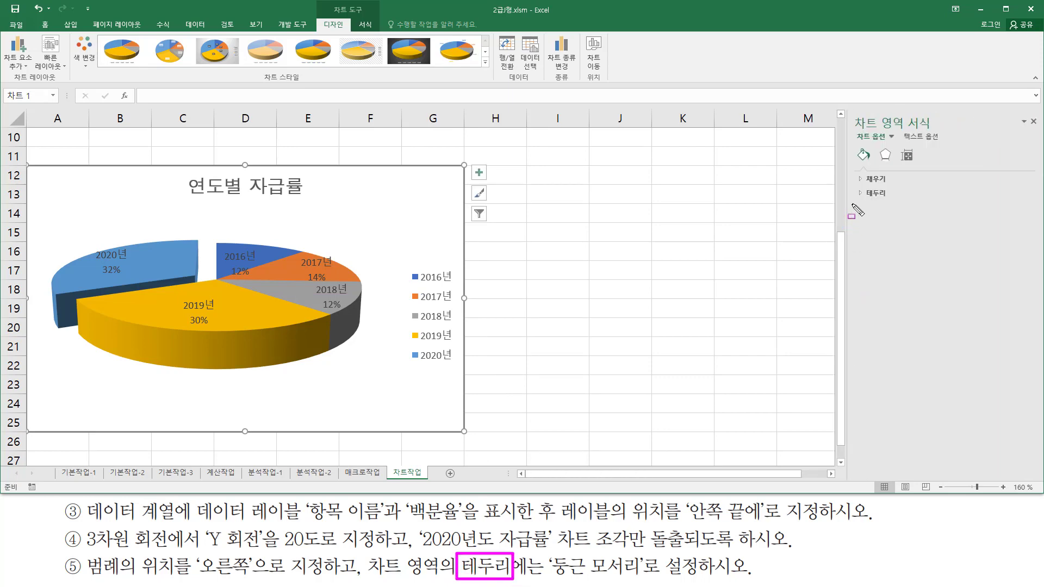
{"action": "mouse_move", "coordinate": [851, 204]}
{"action": "left_mouse_down"}
{"action": "mouse_move", "coordinate": [894, 197]}
{"action": "mouse_move", "coordinate": [898, 182]}
{"action": "mouse_move", "coordinate": [851, 181]}
{"action": "left_mouse_up"}
{"action": "key", "text": "Escape"}
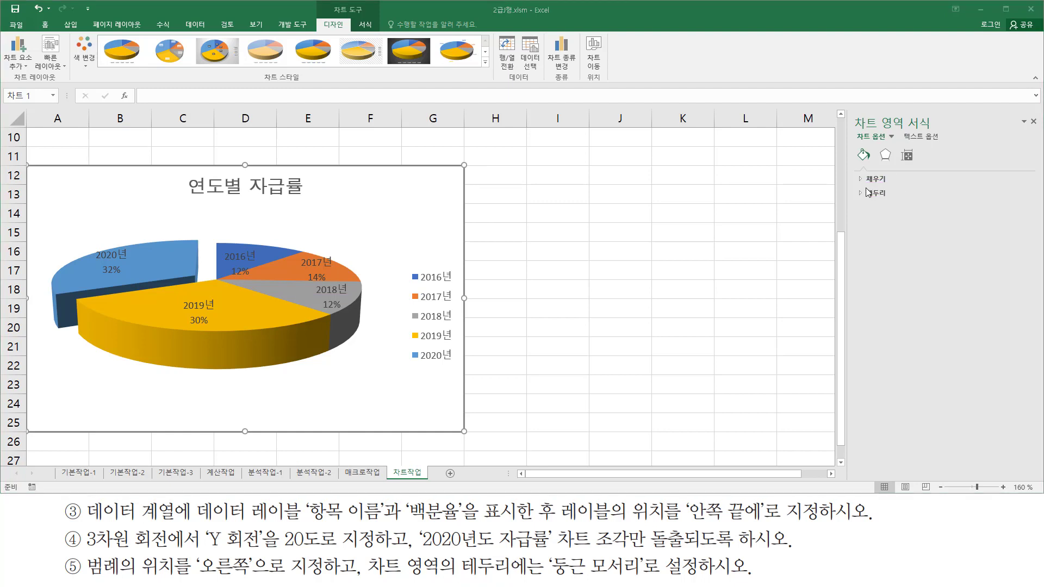
{"action": "left_click", "coordinate": [868, 194]}
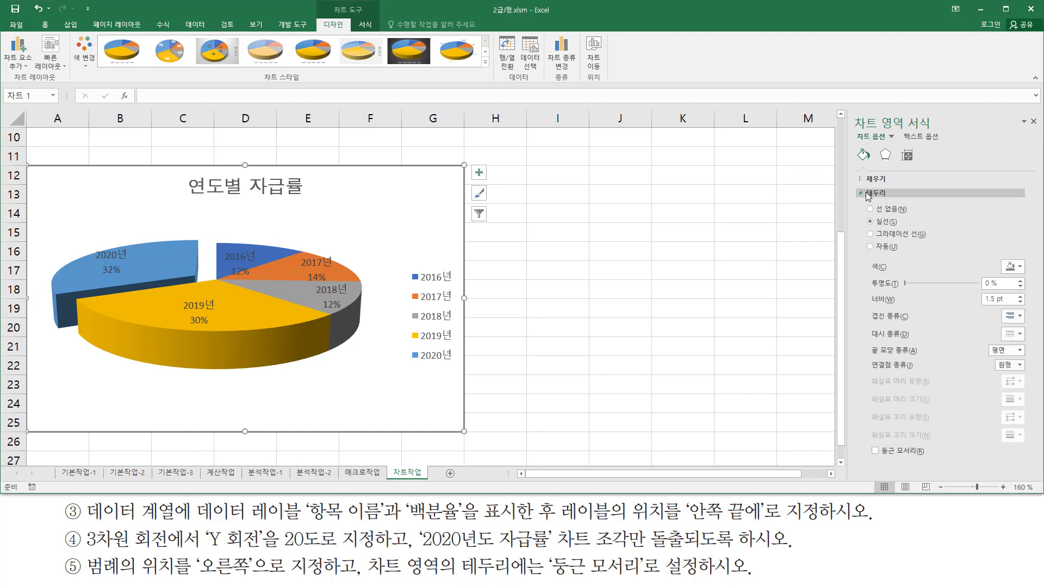
{"action": "mouse_move", "coordinate": [856, 197]}
{"action": "left_mouse_down"}
{"action": "mouse_move", "coordinate": [883, 448]}
{"action": "mouse_move", "coordinate": [1033, 467]}
{"action": "left_mouse_up"}
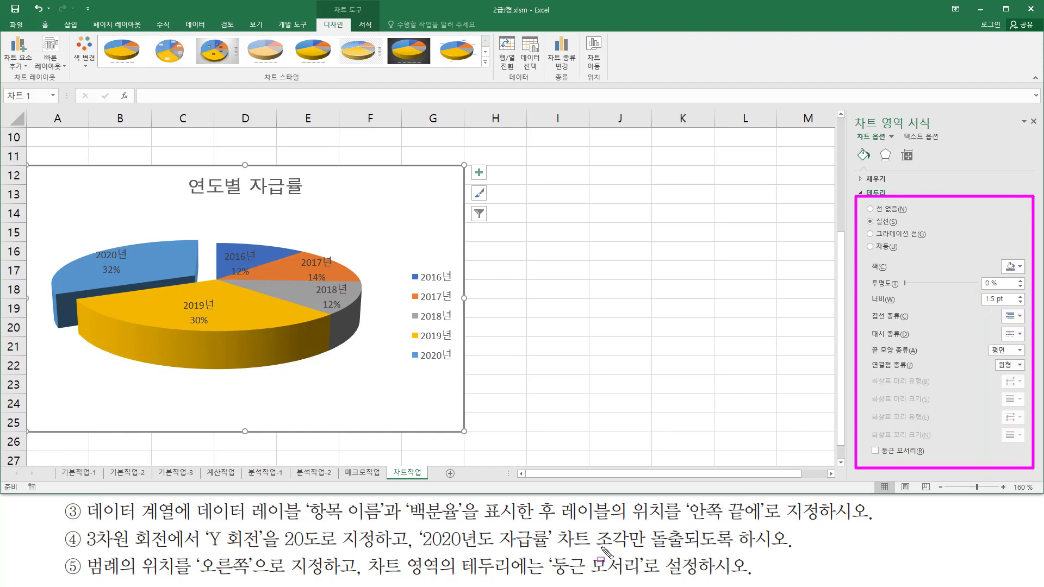
{"action": "left_click_drag", "start_coordinate": [549, 577], "coordinate": [650, 578]}
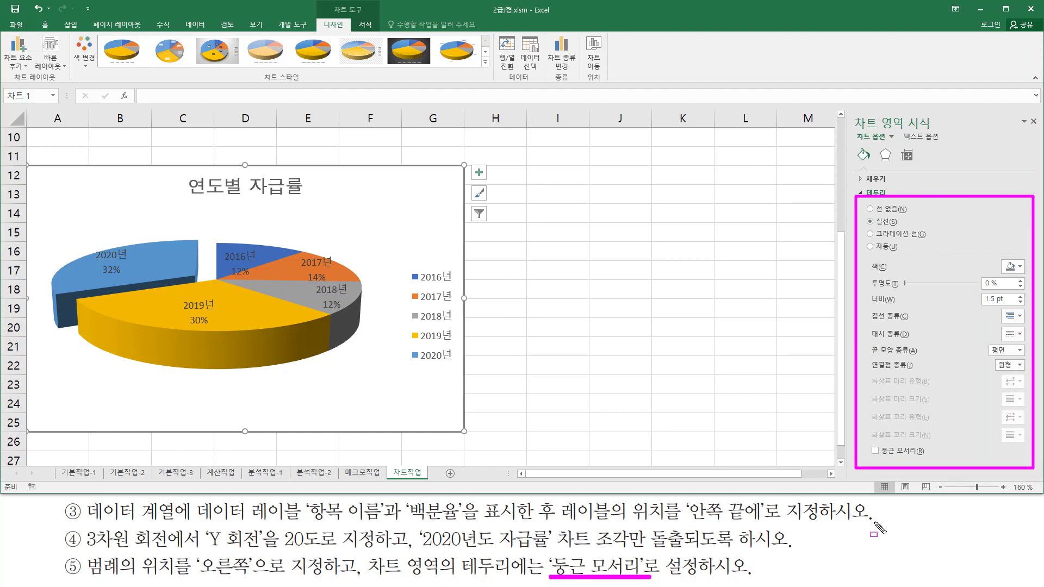
{"action": "mouse_move", "coordinate": [871, 435]}
{"action": "left_mouse_down"}
{"action": "mouse_move", "coordinate": [924, 470]}
{"action": "mouse_move", "coordinate": [934, 465]}
{"action": "left_mouse_up"}
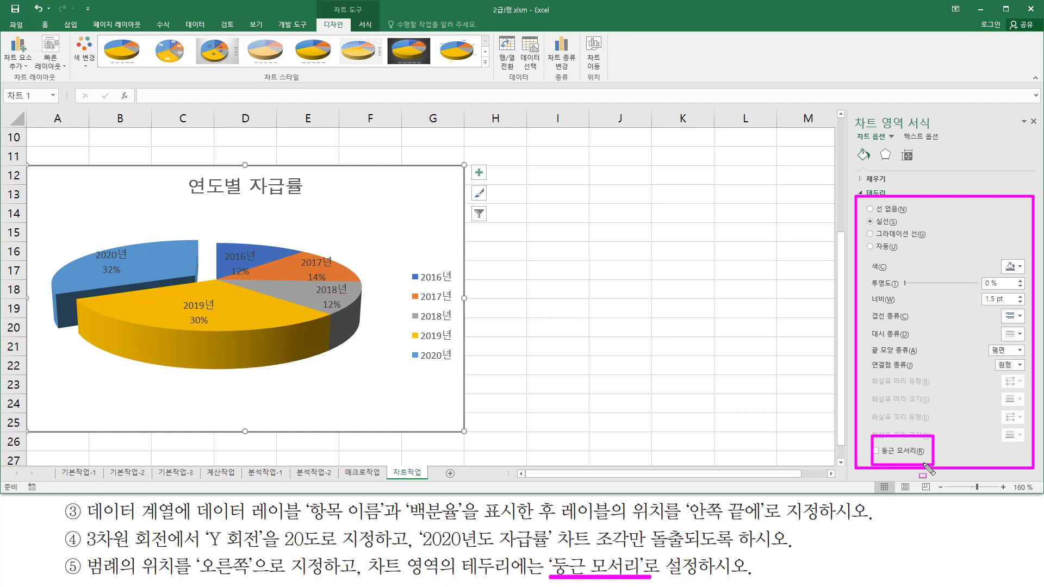
{"action": "key", "text": "Escape"}
{"action": "left_click", "coordinate": [875, 450]}
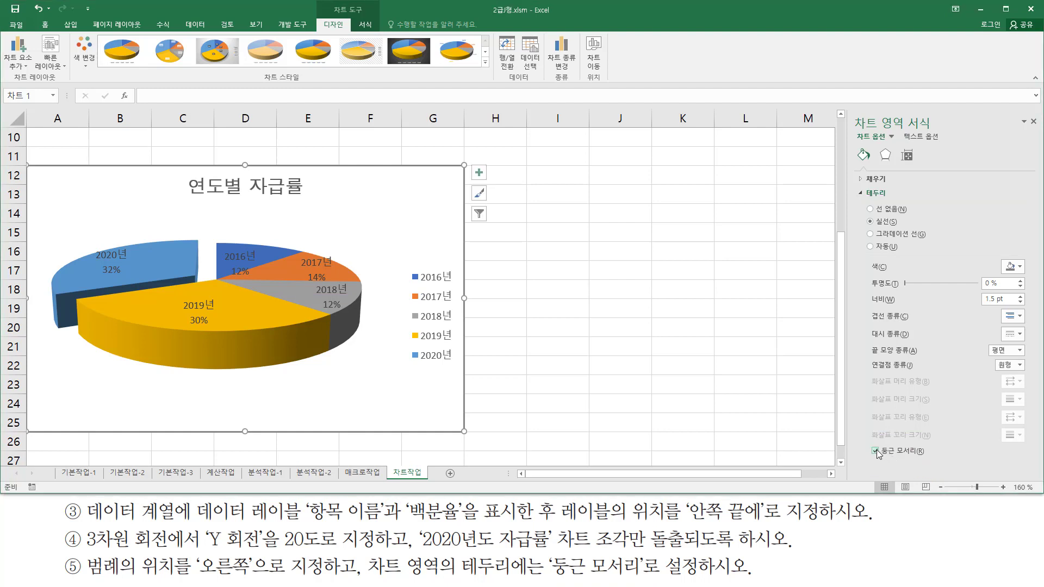
Step: Close the chart area formatting options and deselect the chart by selecting empty cell I16
{"action": "mouse_move", "coordinate": [864, 441]}
{"action": "left_mouse_down"}
{"action": "mouse_move", "coordinate": [916, 471]}
{"action": "mouse_move", "coordinate": [937, 465]}
{"action": "left_mouse_up"}
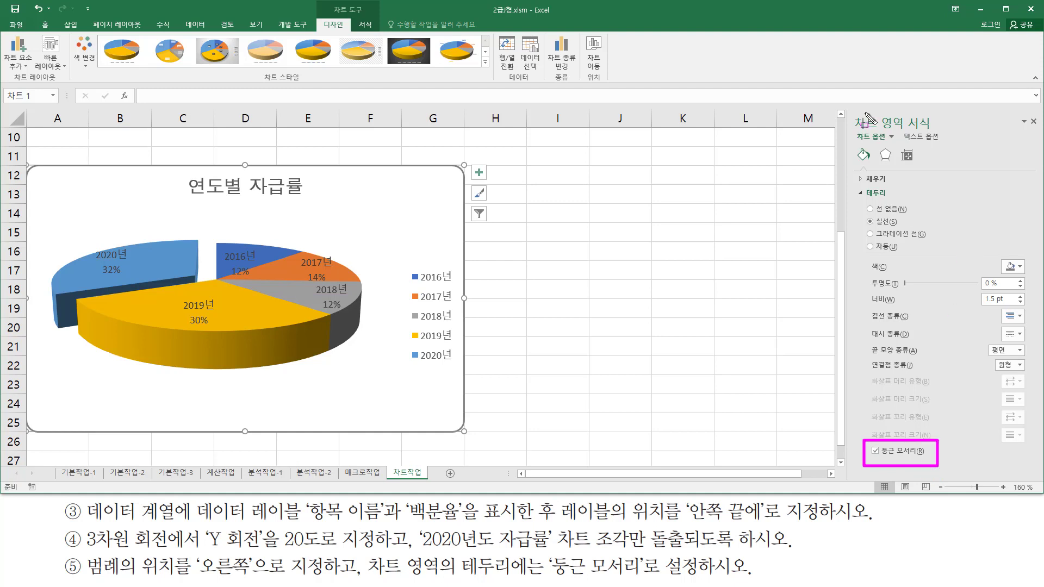
{"action": "mouse_move", "coordinate": [849, 109]}
{"action": "left_mouse_down"}
{"action": "mouse_move", "coordinate": [970, 140]}
{"action": "mouse_move", "coordinate": [963, 132]}
{"action": "left_mouse_up"}
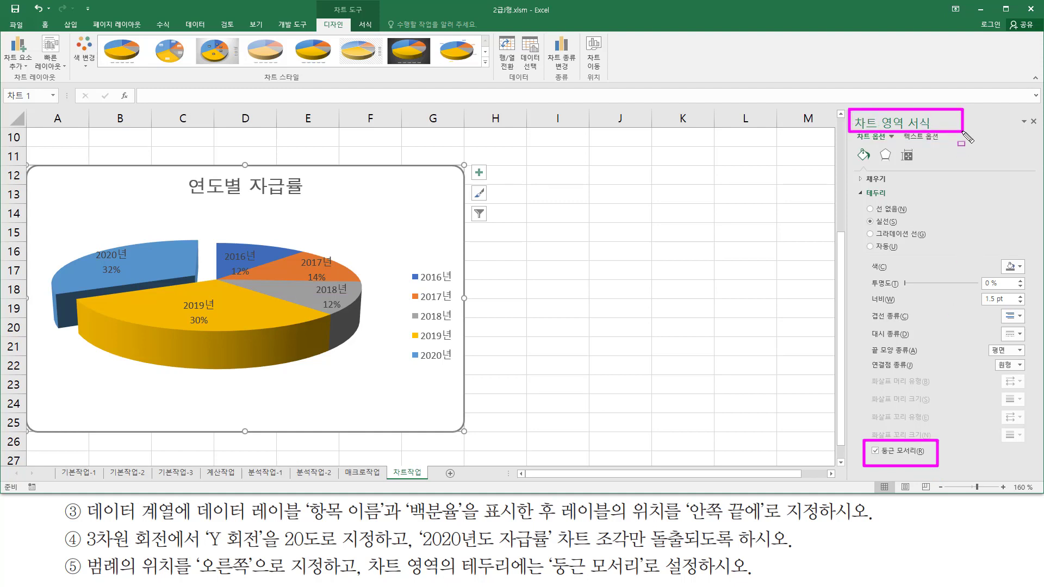
{"action": "left_click_drag", "start_coordinate": [1020, 109], "coordinate": [1036, 130]}
{"action": "left_click", "coordinate": [1032, 121]}
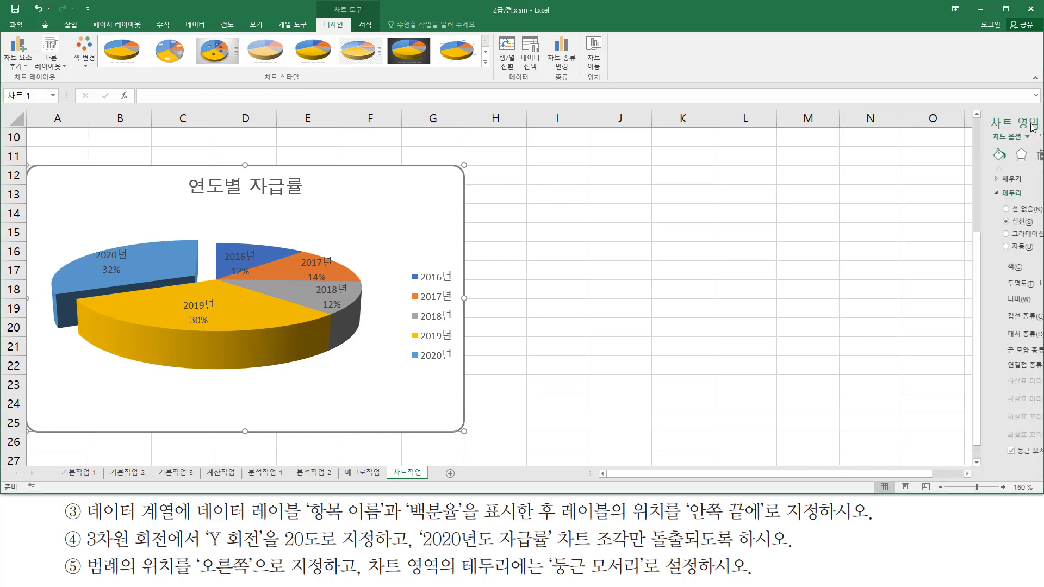
{"action": "left_click", "coordinate": [530, 242]}
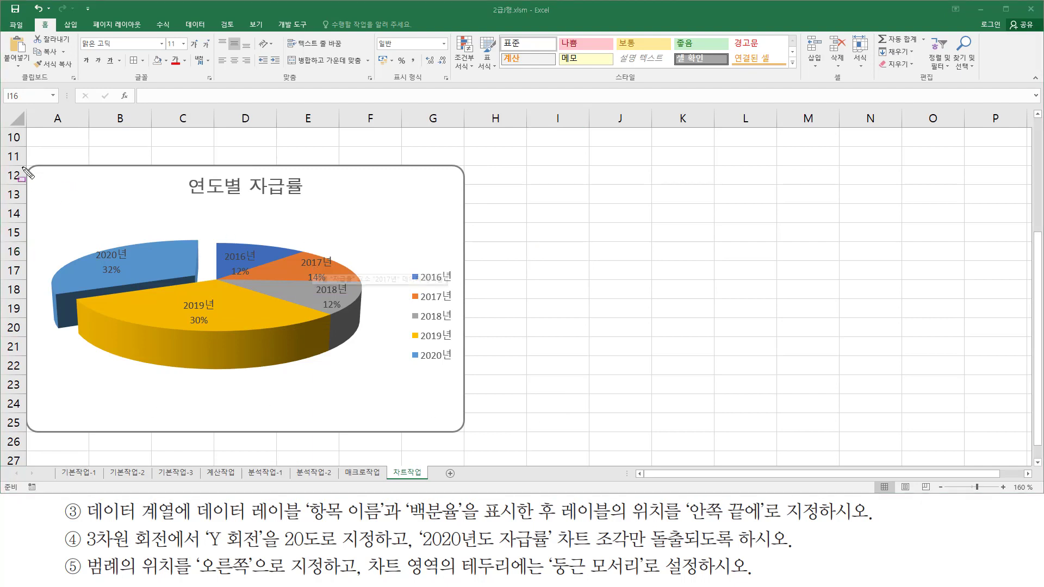
Step: Review the finished chart's title, legend, data labels, pulled-out 2020년 slice and border against the instructions
{"action": "mouse_move", "coordinate": [22, 158]}
{"action": "left_mouse_down"}
{"action": "mouse_move", "coordinate": [49, 395]}
{"action": "mouse_move", "coordinate": [508, 449]}
{"action": "mouse_move", "coordinate": [481, 445]}
{"action": "left_mouse_up"}
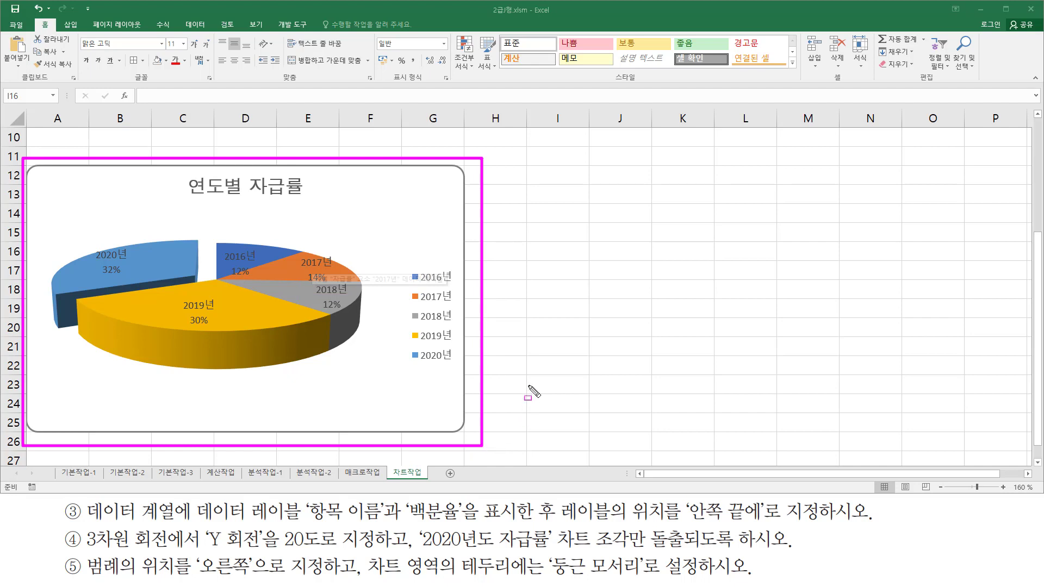
{"action": "key", "text": "Escape"}
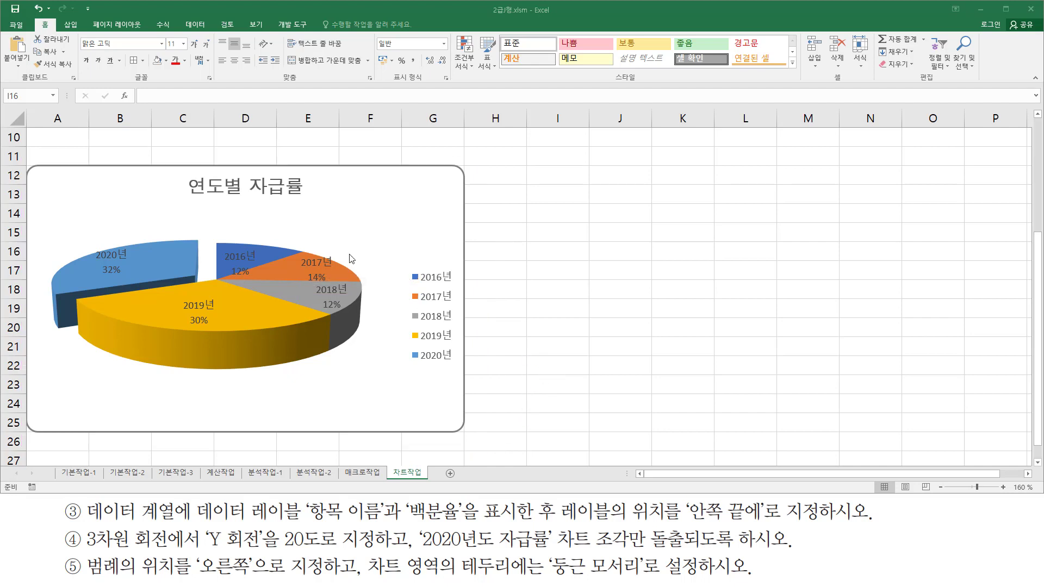
{"action": "key", "text": "ctrl+2"}
{"action": "left_click_drag", "start_coordinate": [183, 169], "coordinate": [315, 205]}
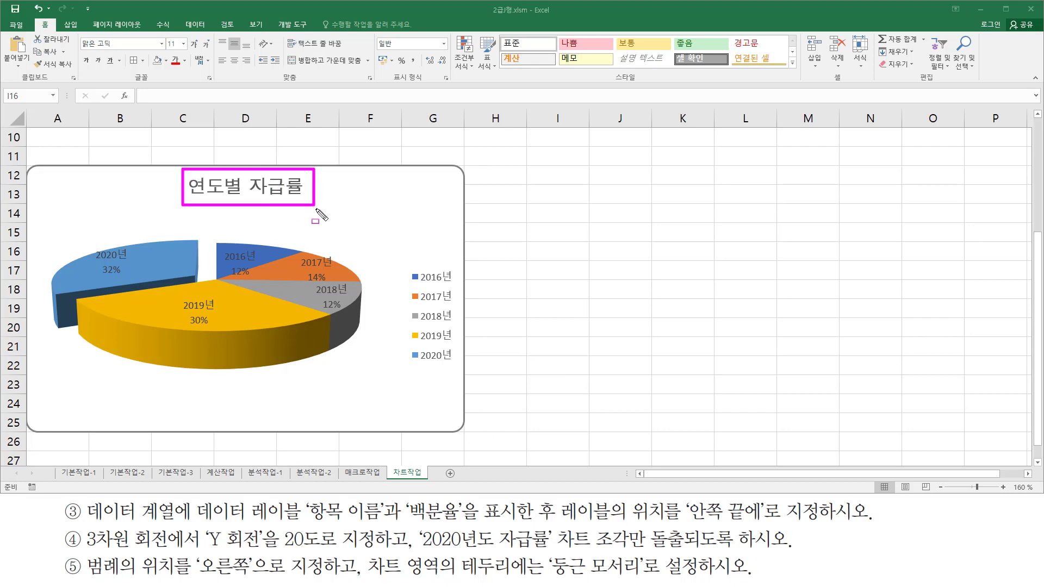
{"action": "mouse_move", "coordinate": [403, 262]}
{"action": "left_mouse_down"}
{"action": "mouse_move", "coordinate": [449, 388]}
{"action": "mouse_move", "coordinate": [456, 383]}
{"action": "left_mouse_up"}
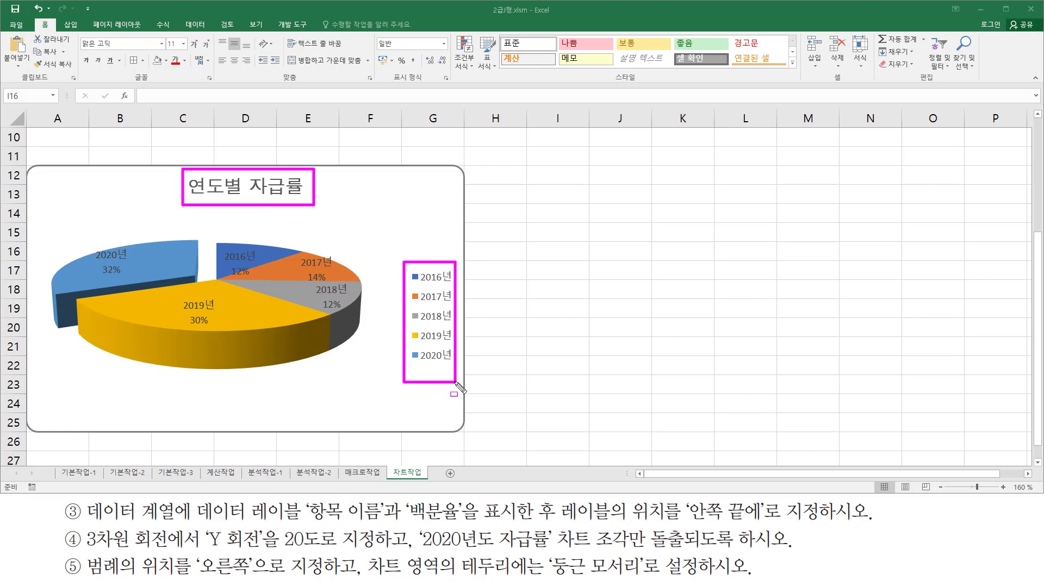
{"action": "mouse_move", "coordinate": [93, 248]}
{"action": "left_mouse_down"}
{"action": "mouse_move", "coordinate": [121, 275]}
{"action": "mouse_move", "coordinate": [139, 273]}
{"action": "left_mouse_up"}
{"action": "left_click_drag", "start_coordinate": [222, 244], "coordinate": [258, 280]}
{"action": "mouse_move", "coordinate": [297, 248]}
{"action": "left_mouse_down"}
{"action": "mouse_move", "coordinate": [337, 282]}
{"action": "mouse_move", "coordinate": [349, 319]}
{"action": "left_mouse_up"}
{"action": "left_click_drag", "start_coordinate": [184, 293], "coordinate": [221, 340]}
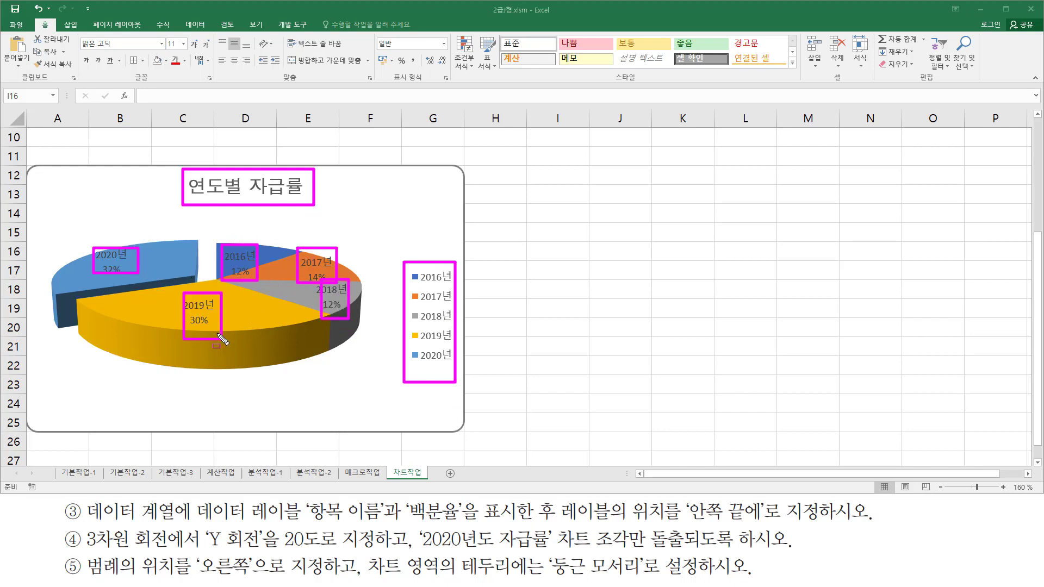
{"action": "key", "text": "Escape"}
{"action": "left_click_drag", "start_coordinate": [47, 234], "coordinate": [210, 285]}
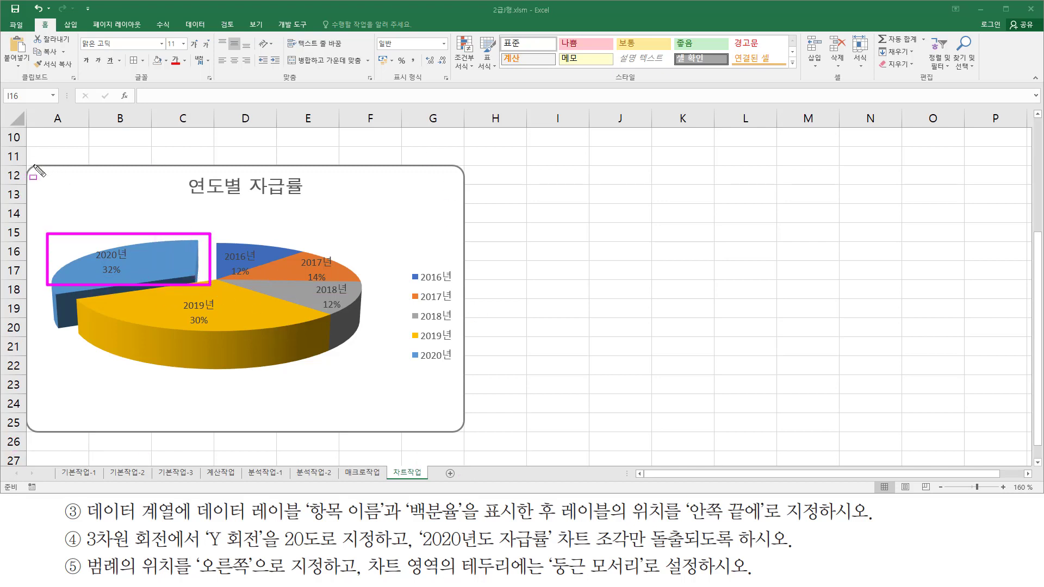
{"action": "key", "text": "Escape"}
{"action": "left_click", "coordinate": [555, 202]}
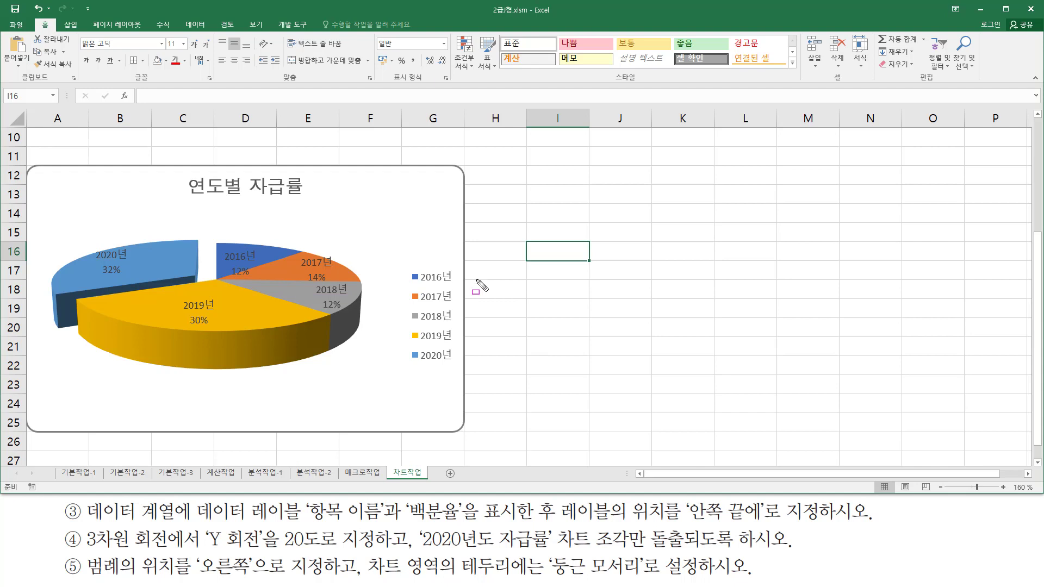
{"action": "key", "text": "Escape"}
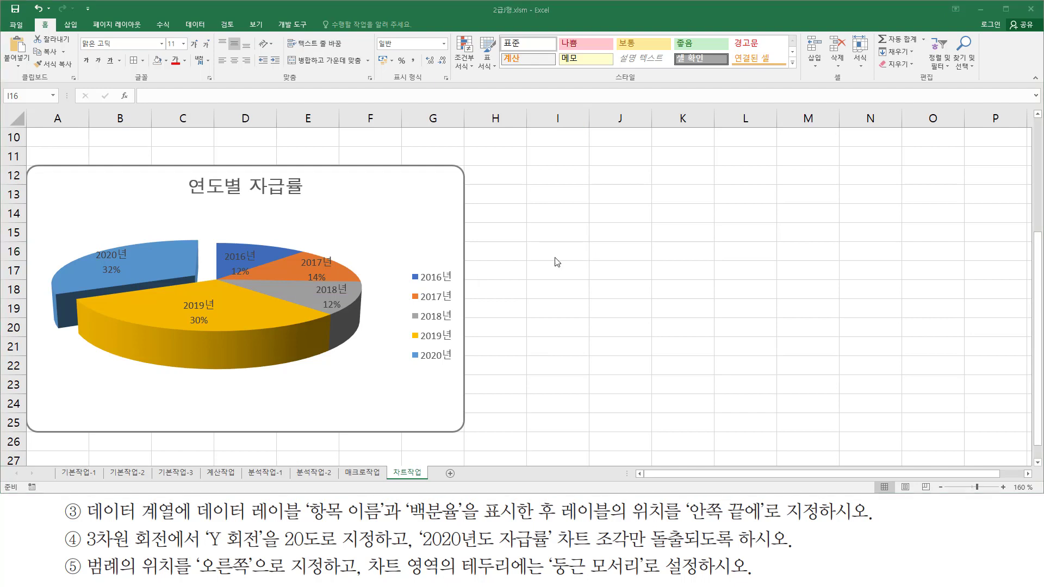